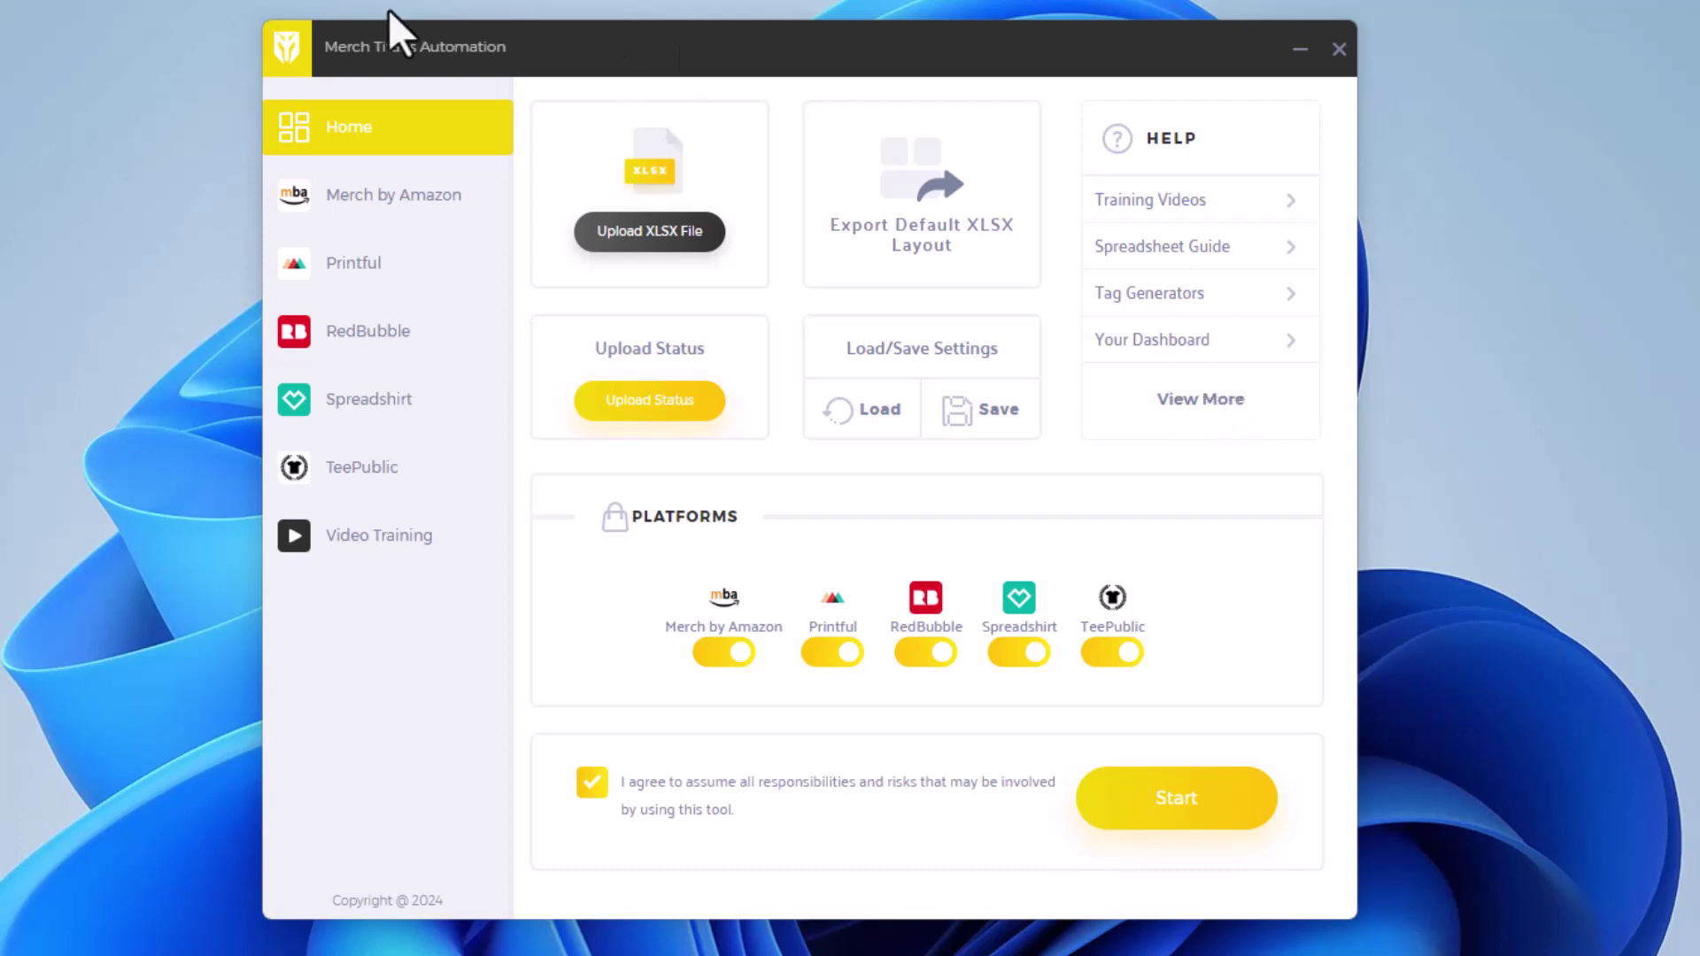
- Turn off Printful, RedBubble, Spreadshirt and TeePublic, leaving only Merch by Amazon enabled
left_click_drag(746, 62, 790, 67)
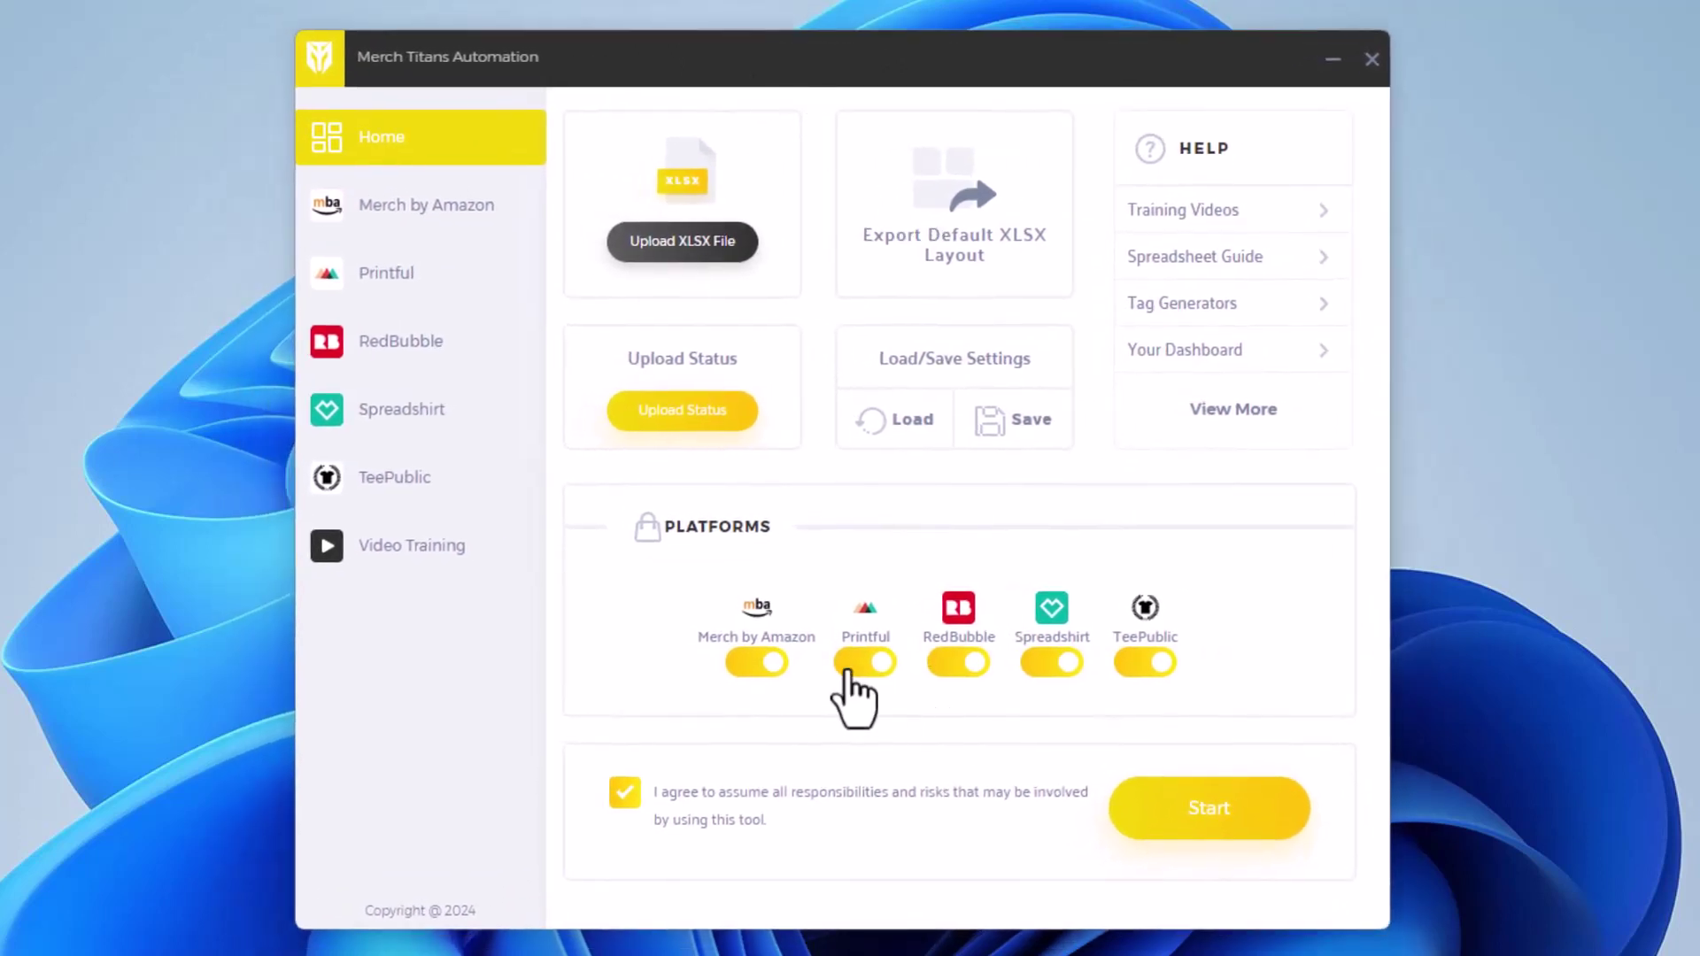
left_click(850, 666)
left_click(946, 666)
left_click(1040, 666)
left_click(1139, 666)
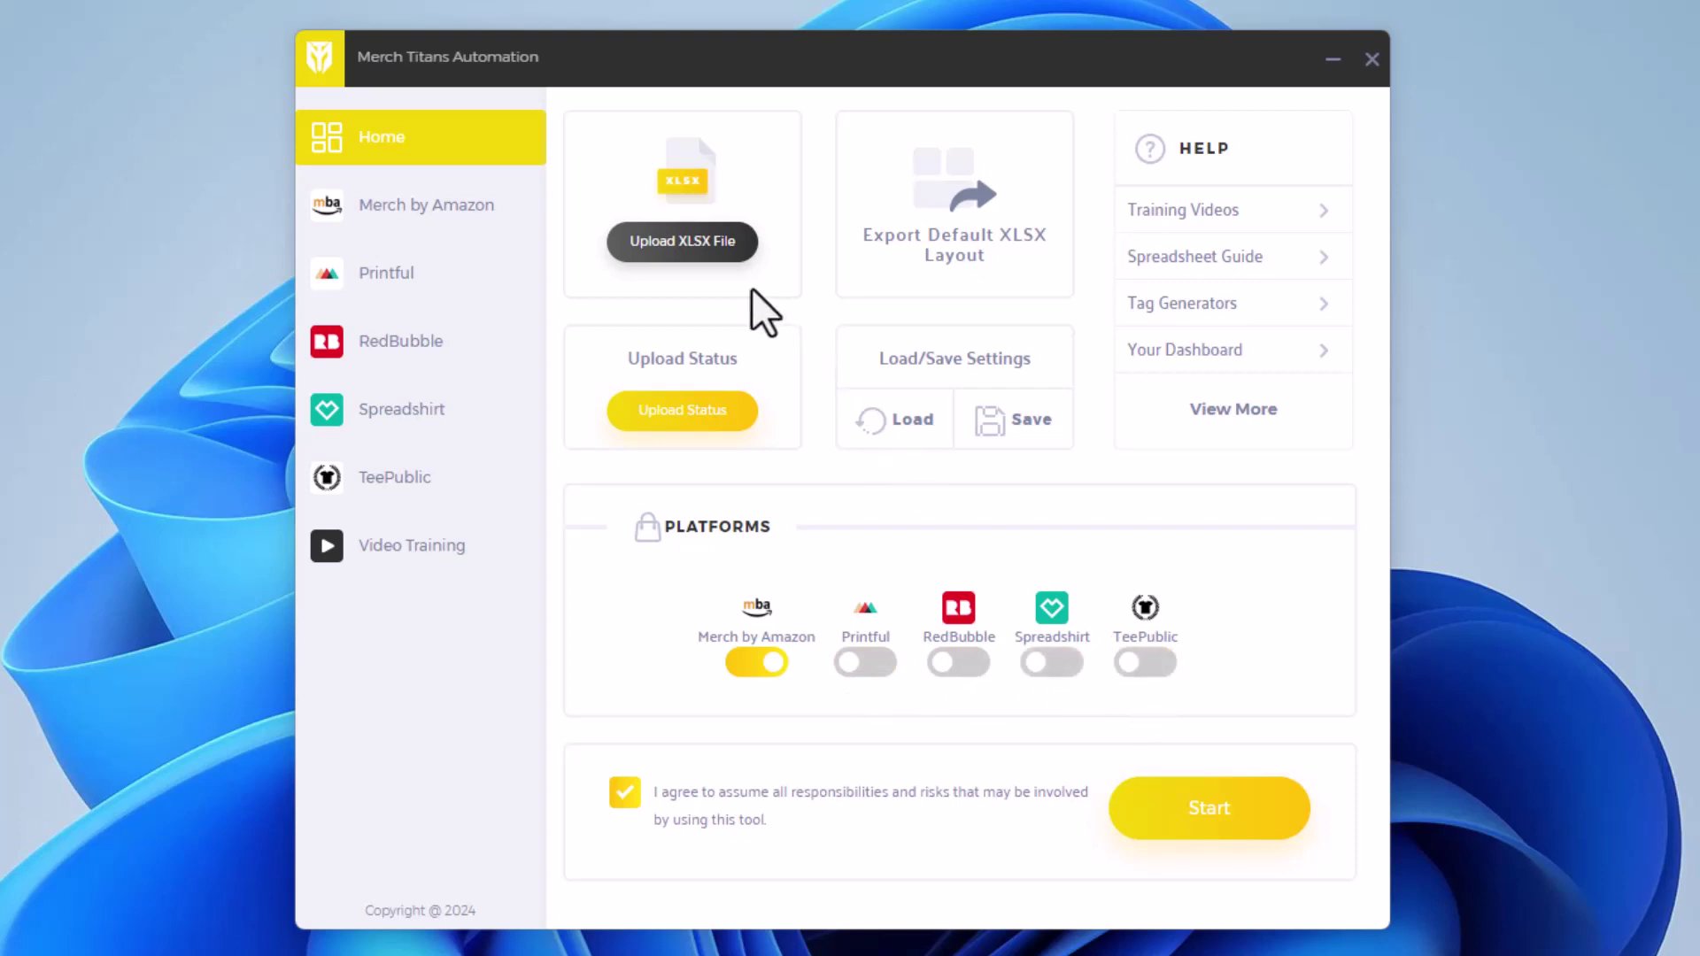
- Upload the XLSX spreadsheet from Desktop > Dogs so the three dog sunset designs fill the table
left_click(730, 250)
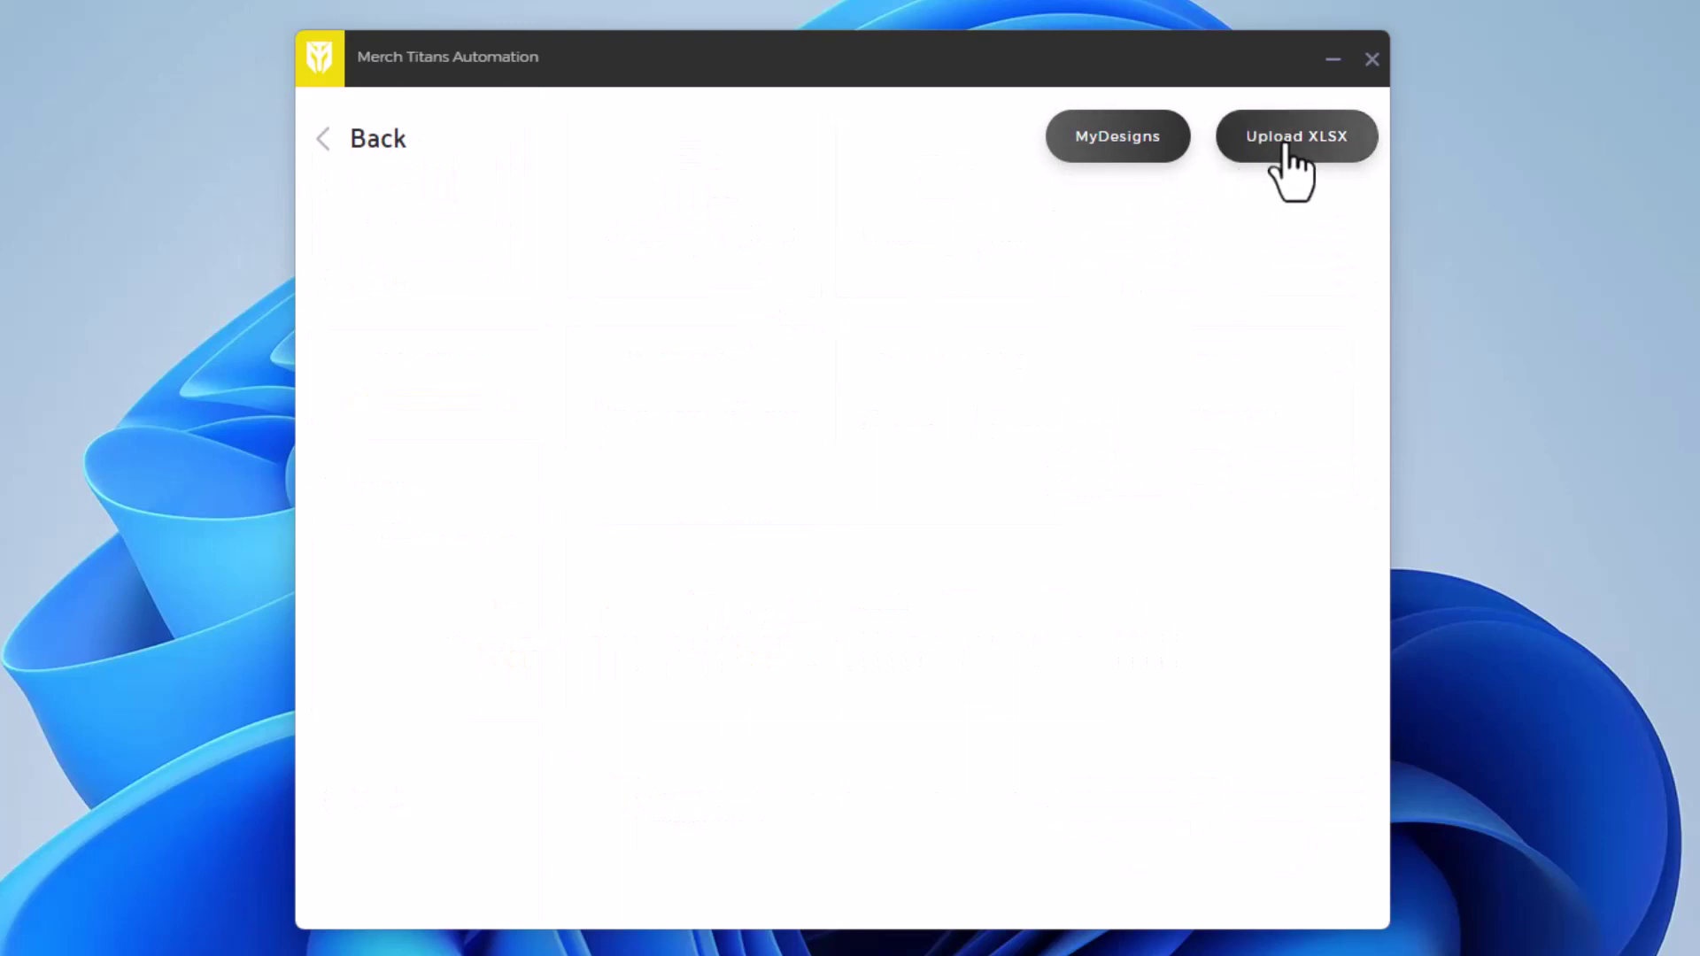
left_click(1286, 149)
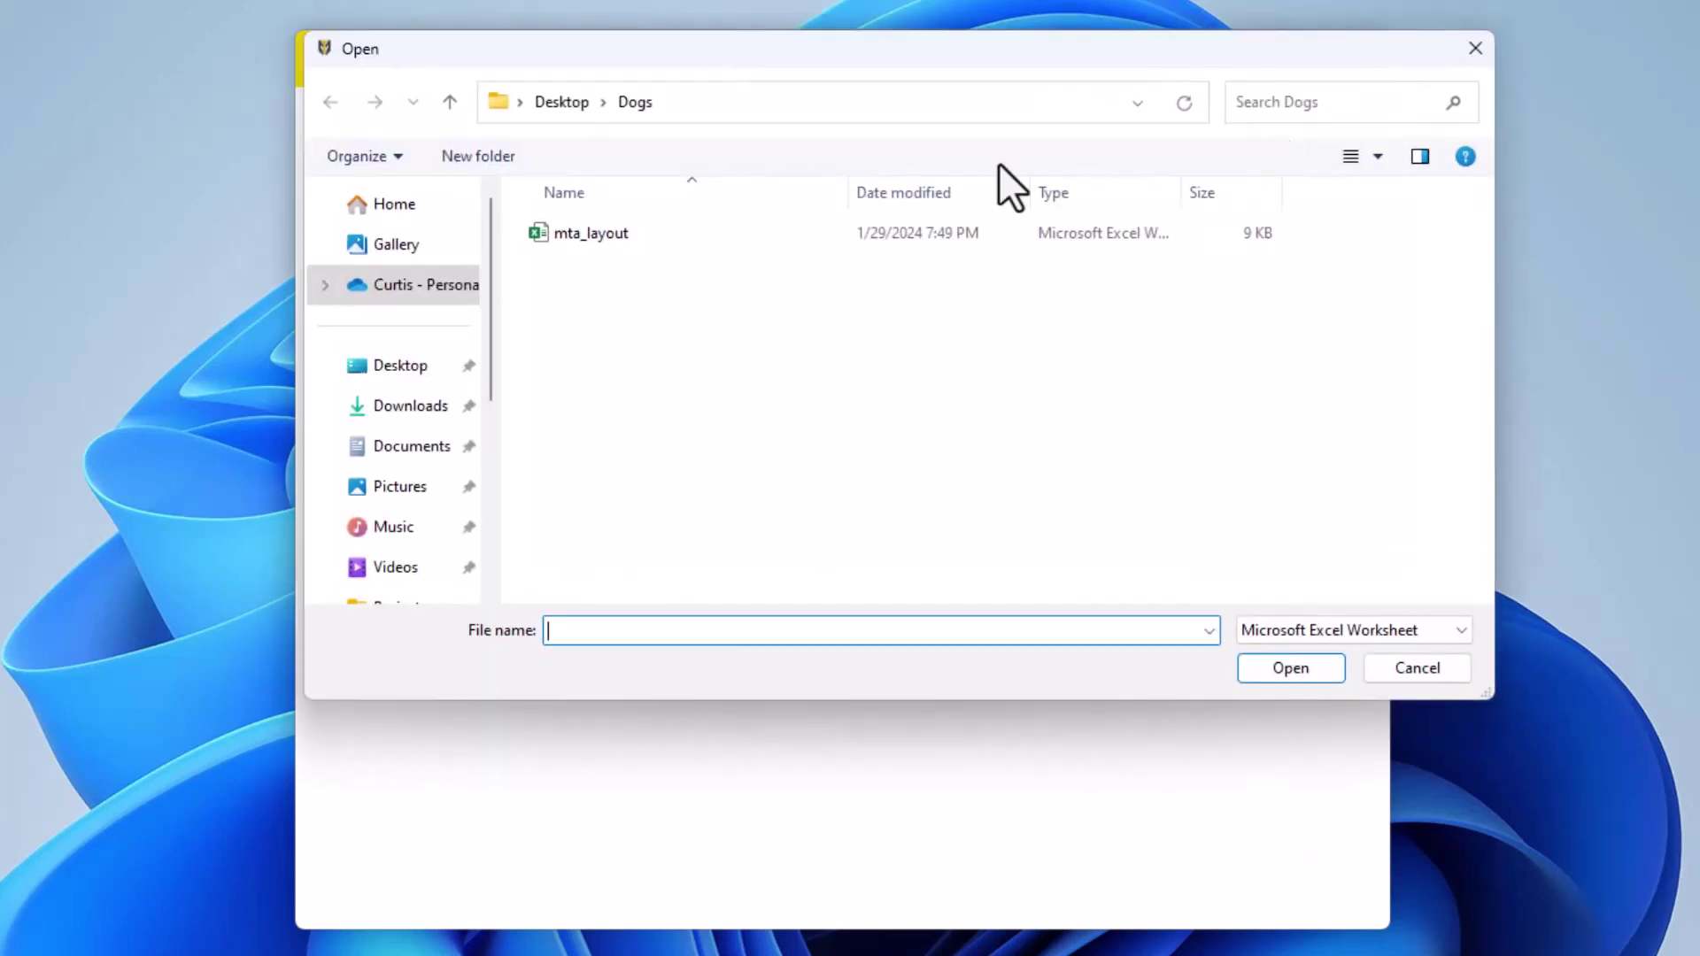
left_click(589, 230)
double_click(589, 230)
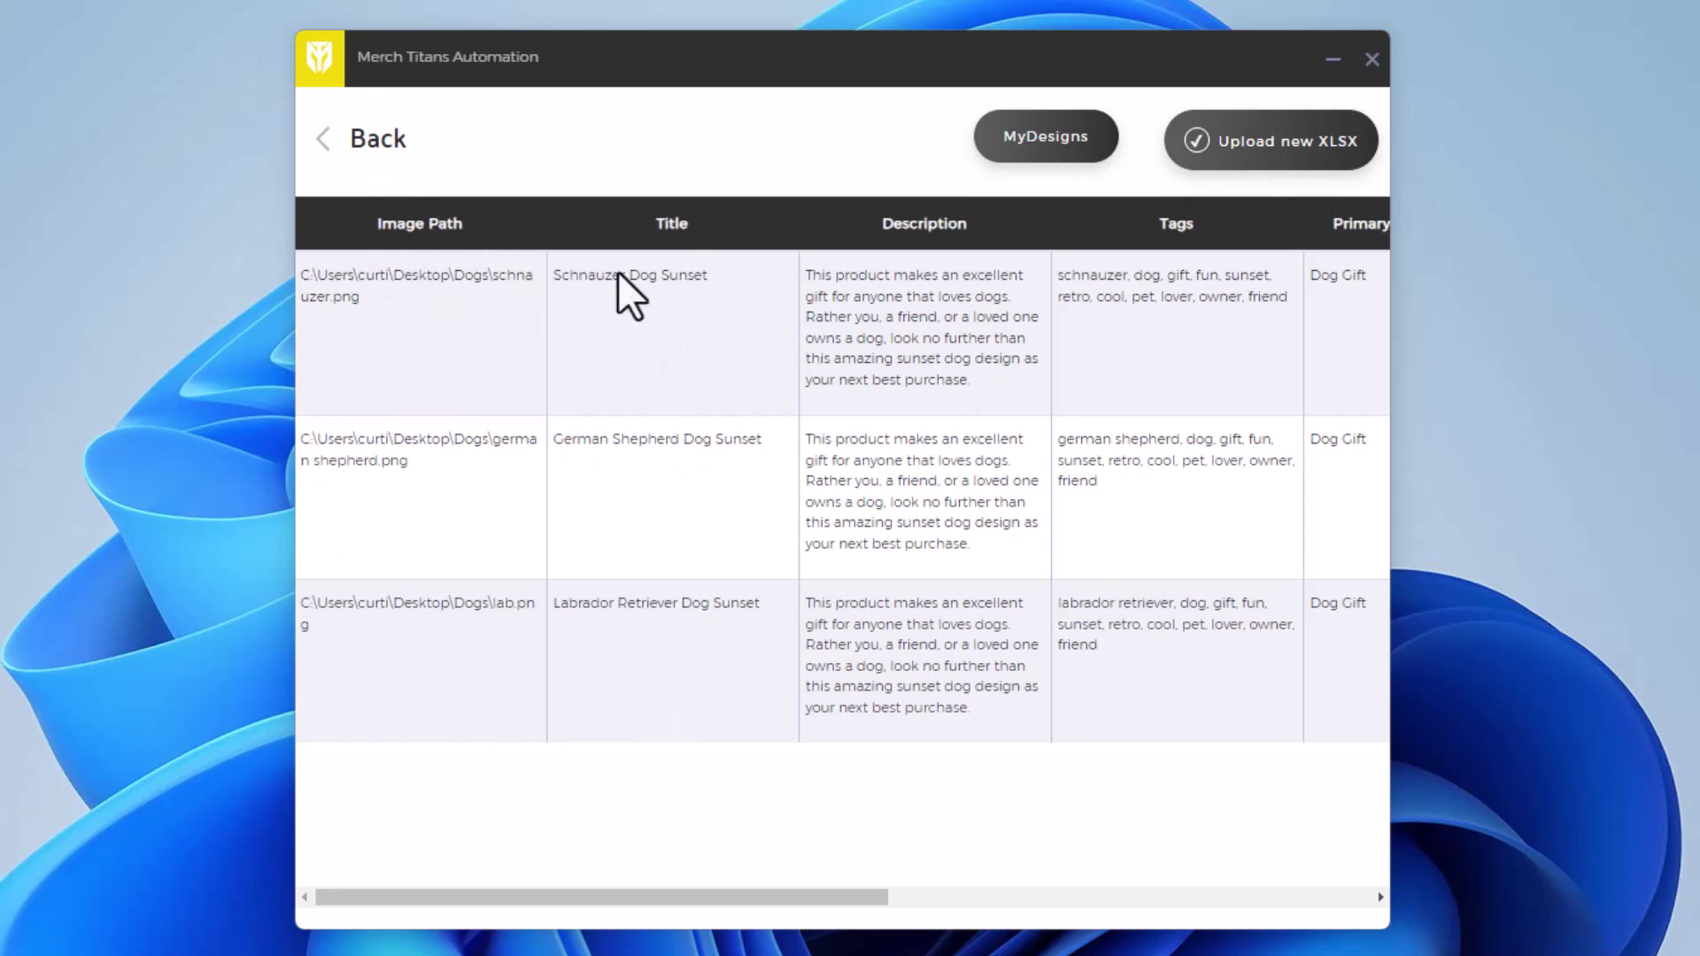
left_click_drag(786, 899, 1031, 895)
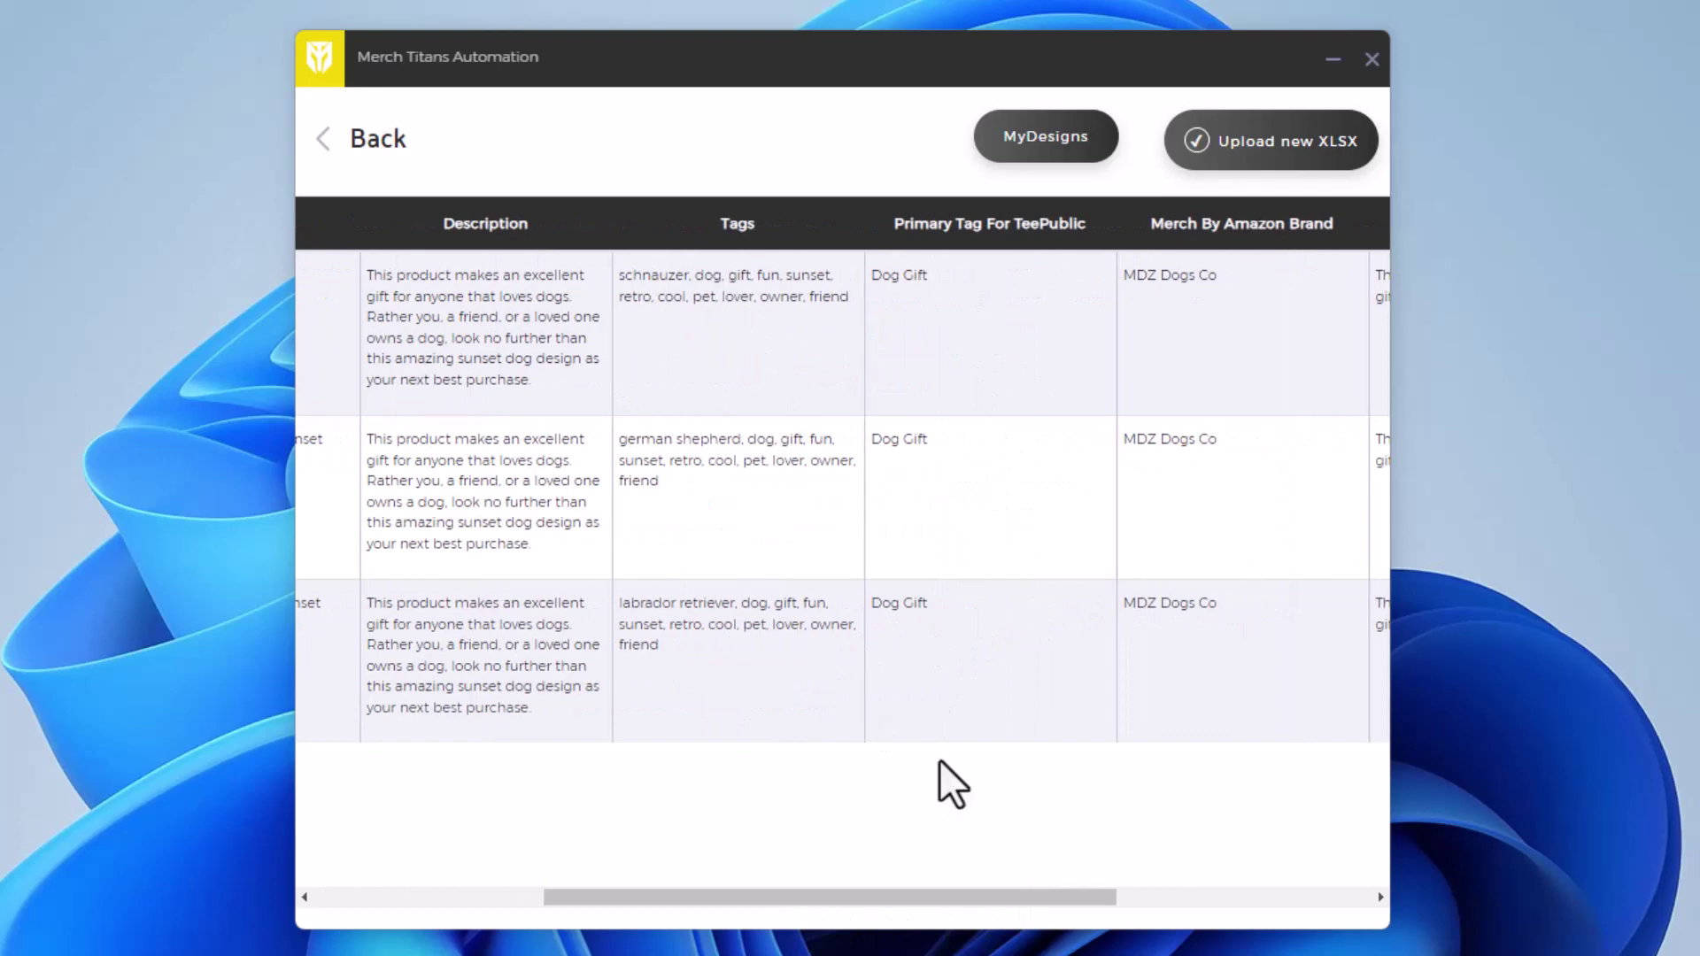
left_click_drag(907, 896, 859, 882)
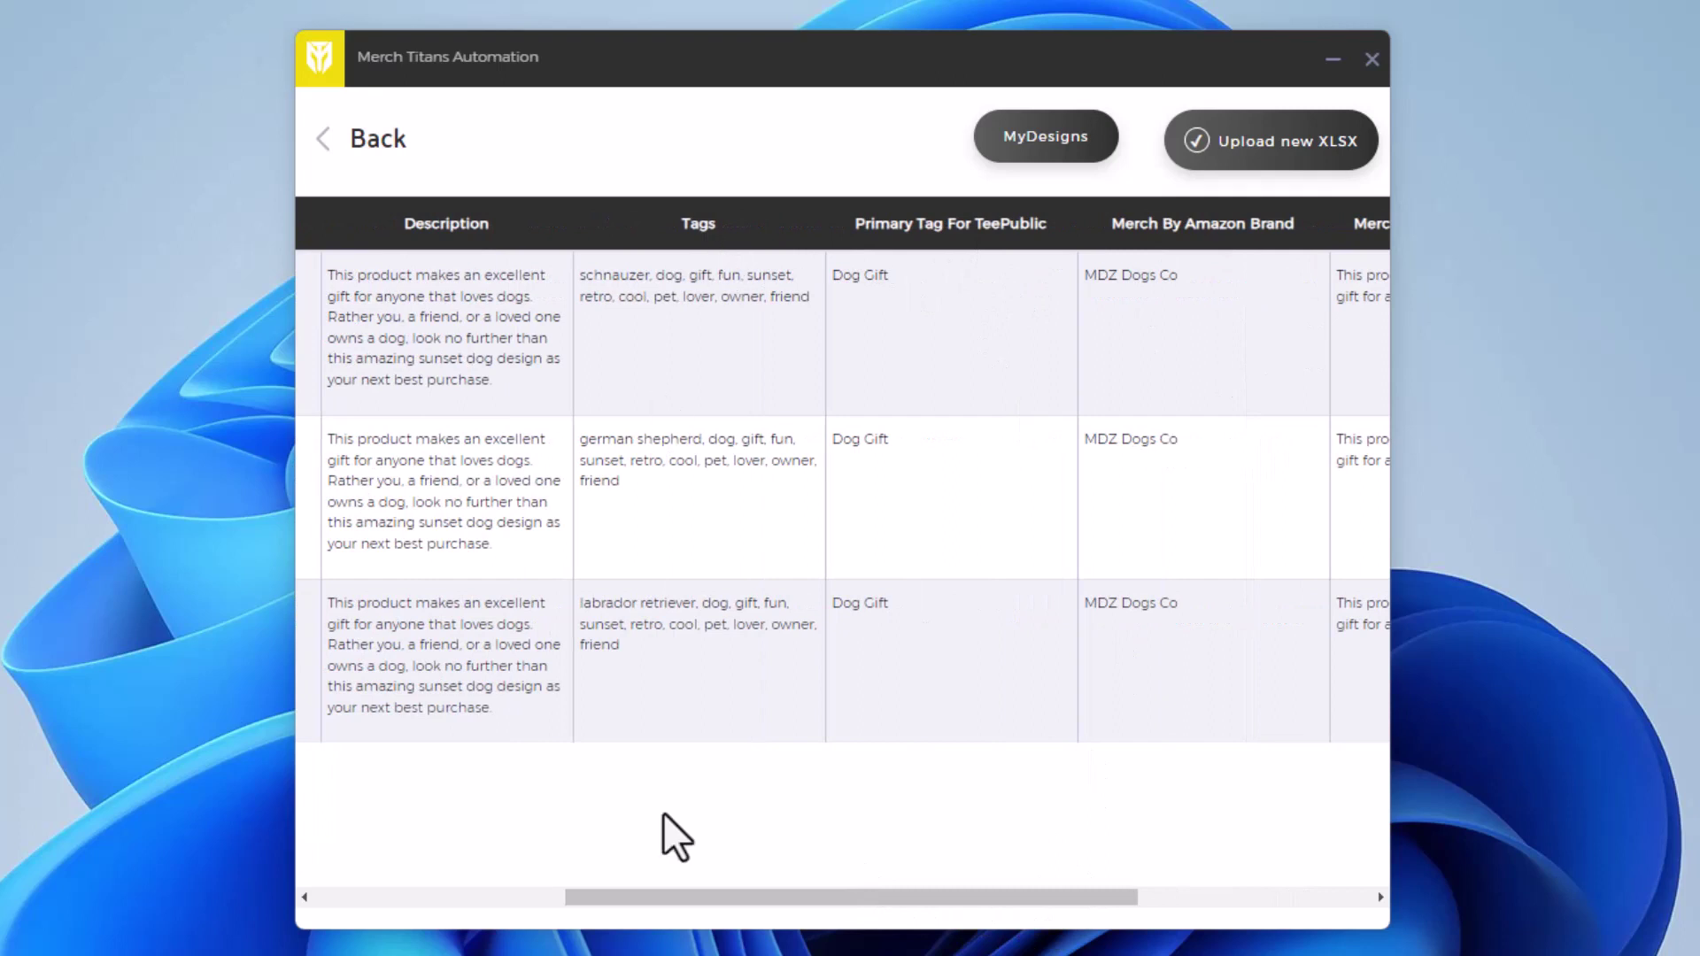
left_click_drag(728, 899, 430, 856)
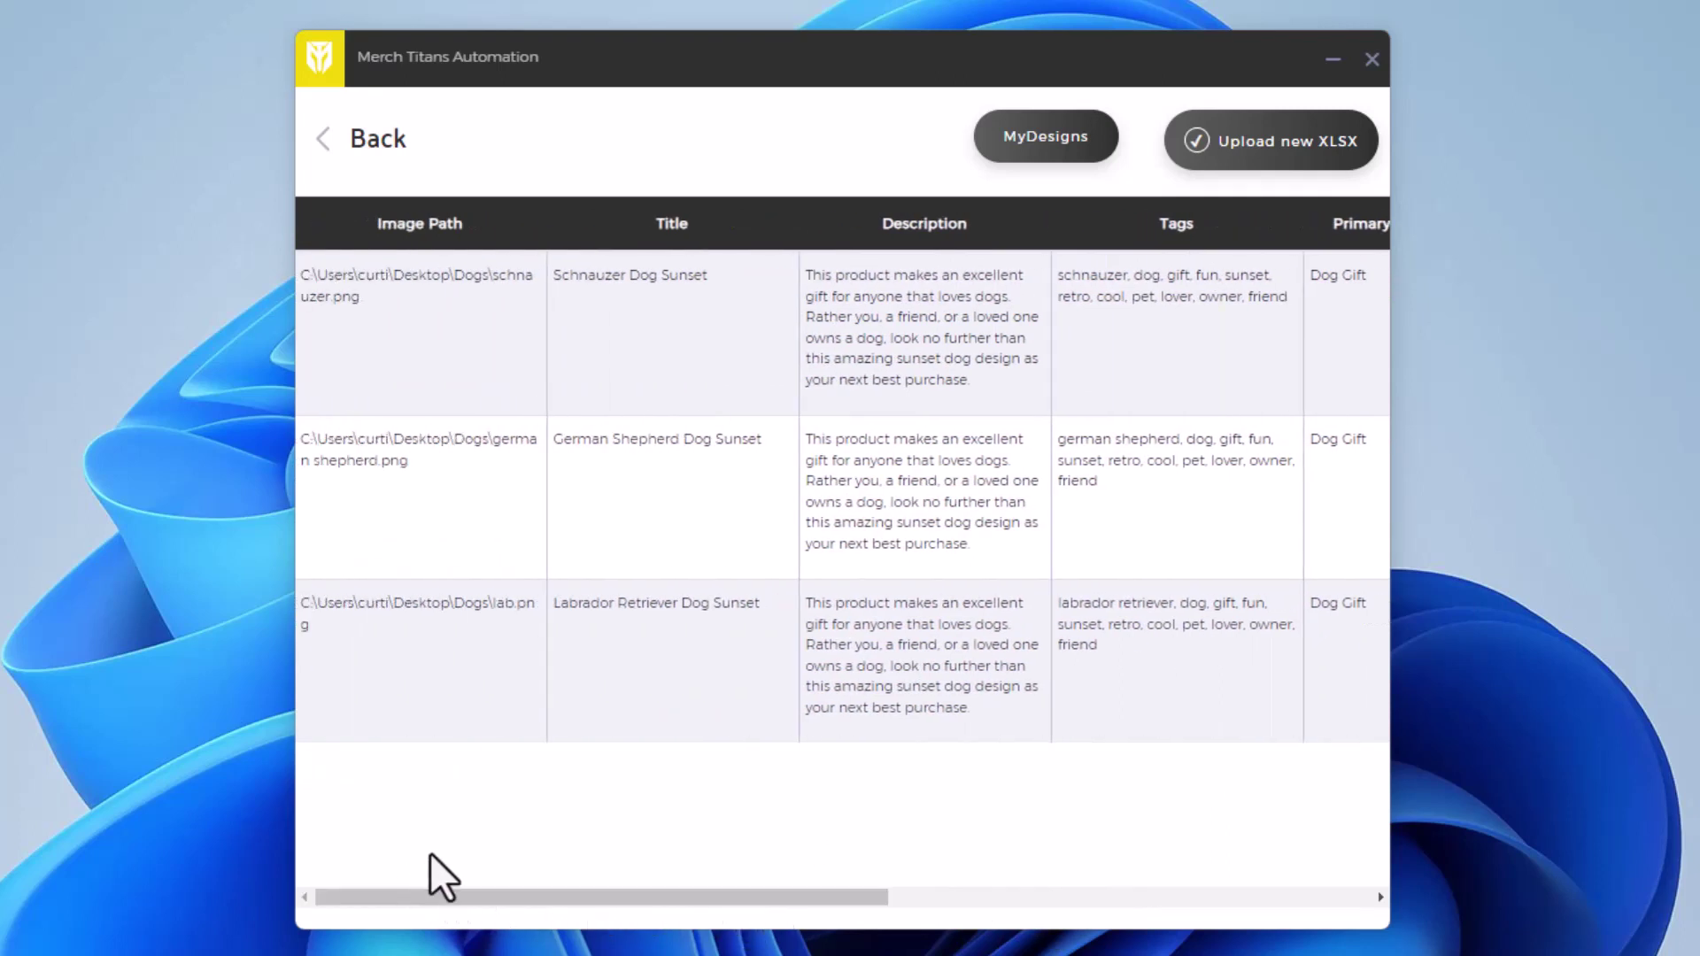
- Open the Merch by Amazon settings with Auto Login set to No and Save Login checked
left_click(342, 144)
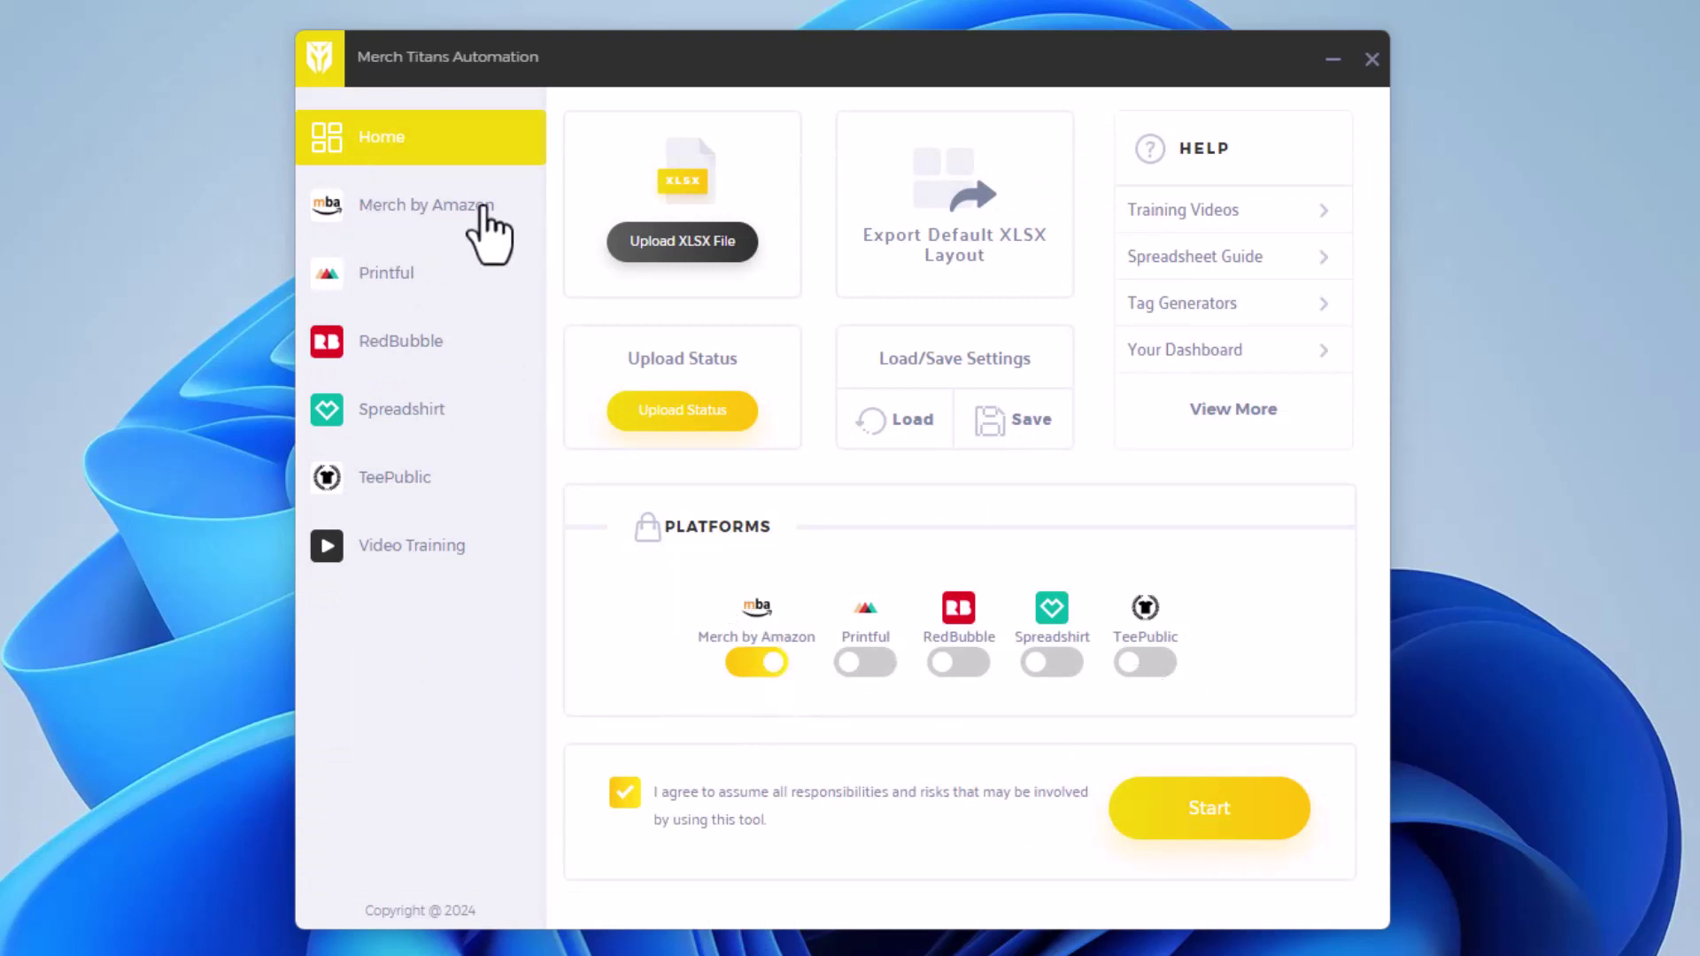
left_click(423, 217)
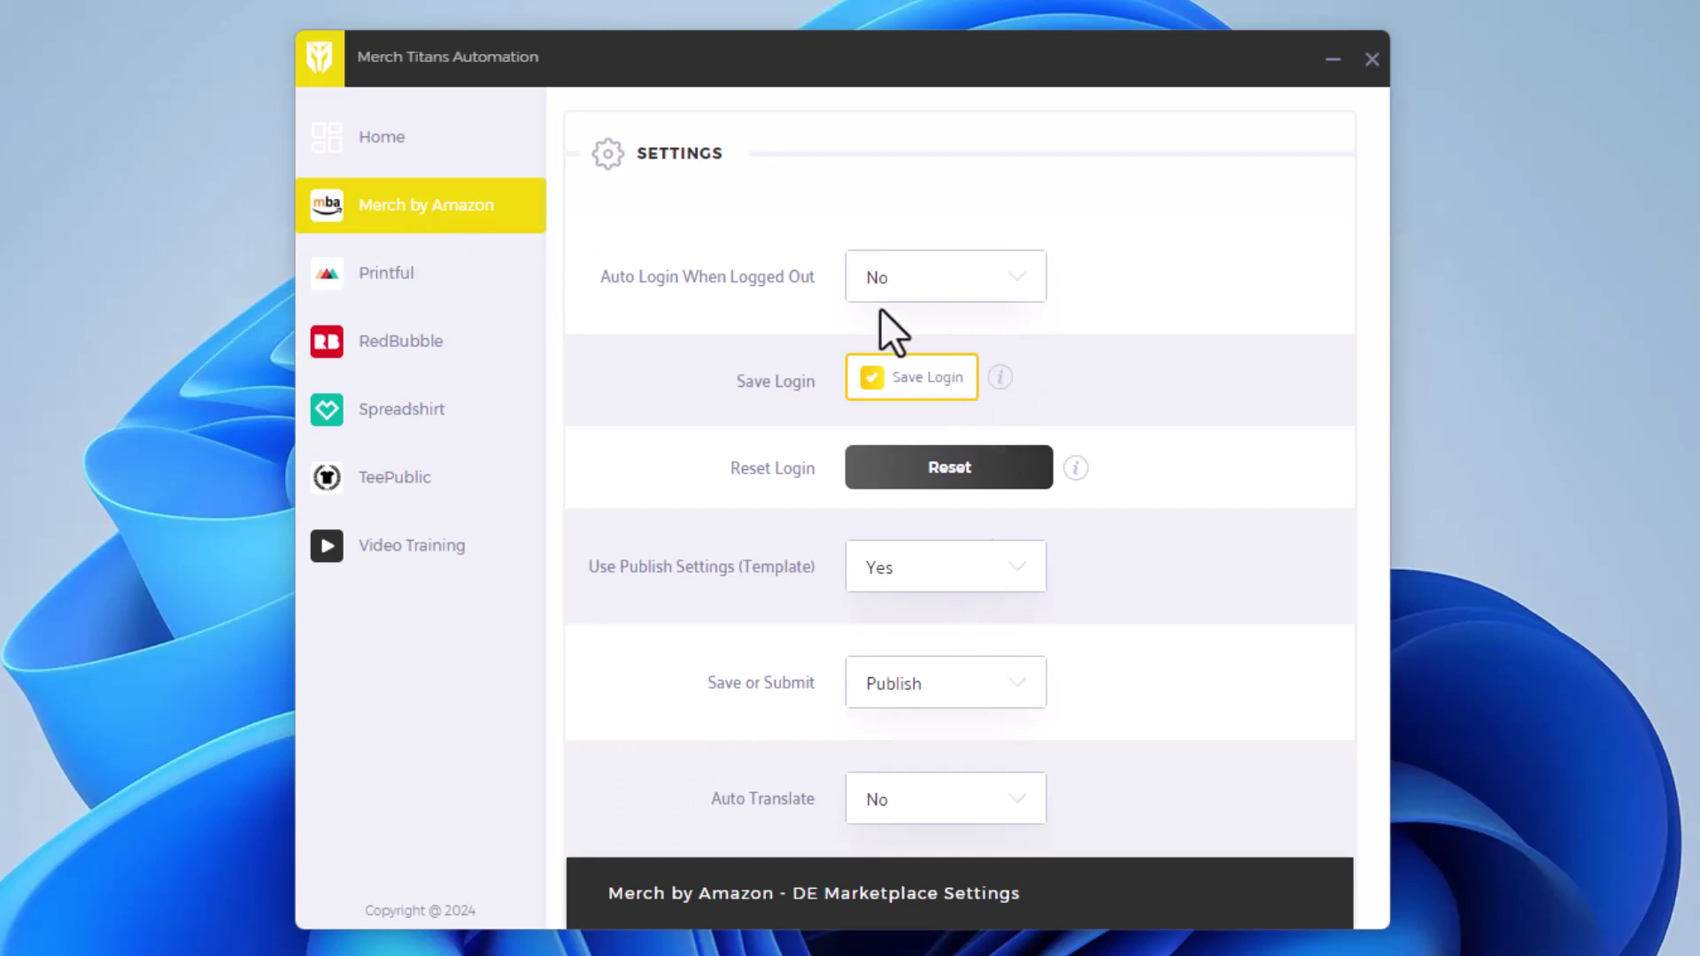
left_click(929, 278)
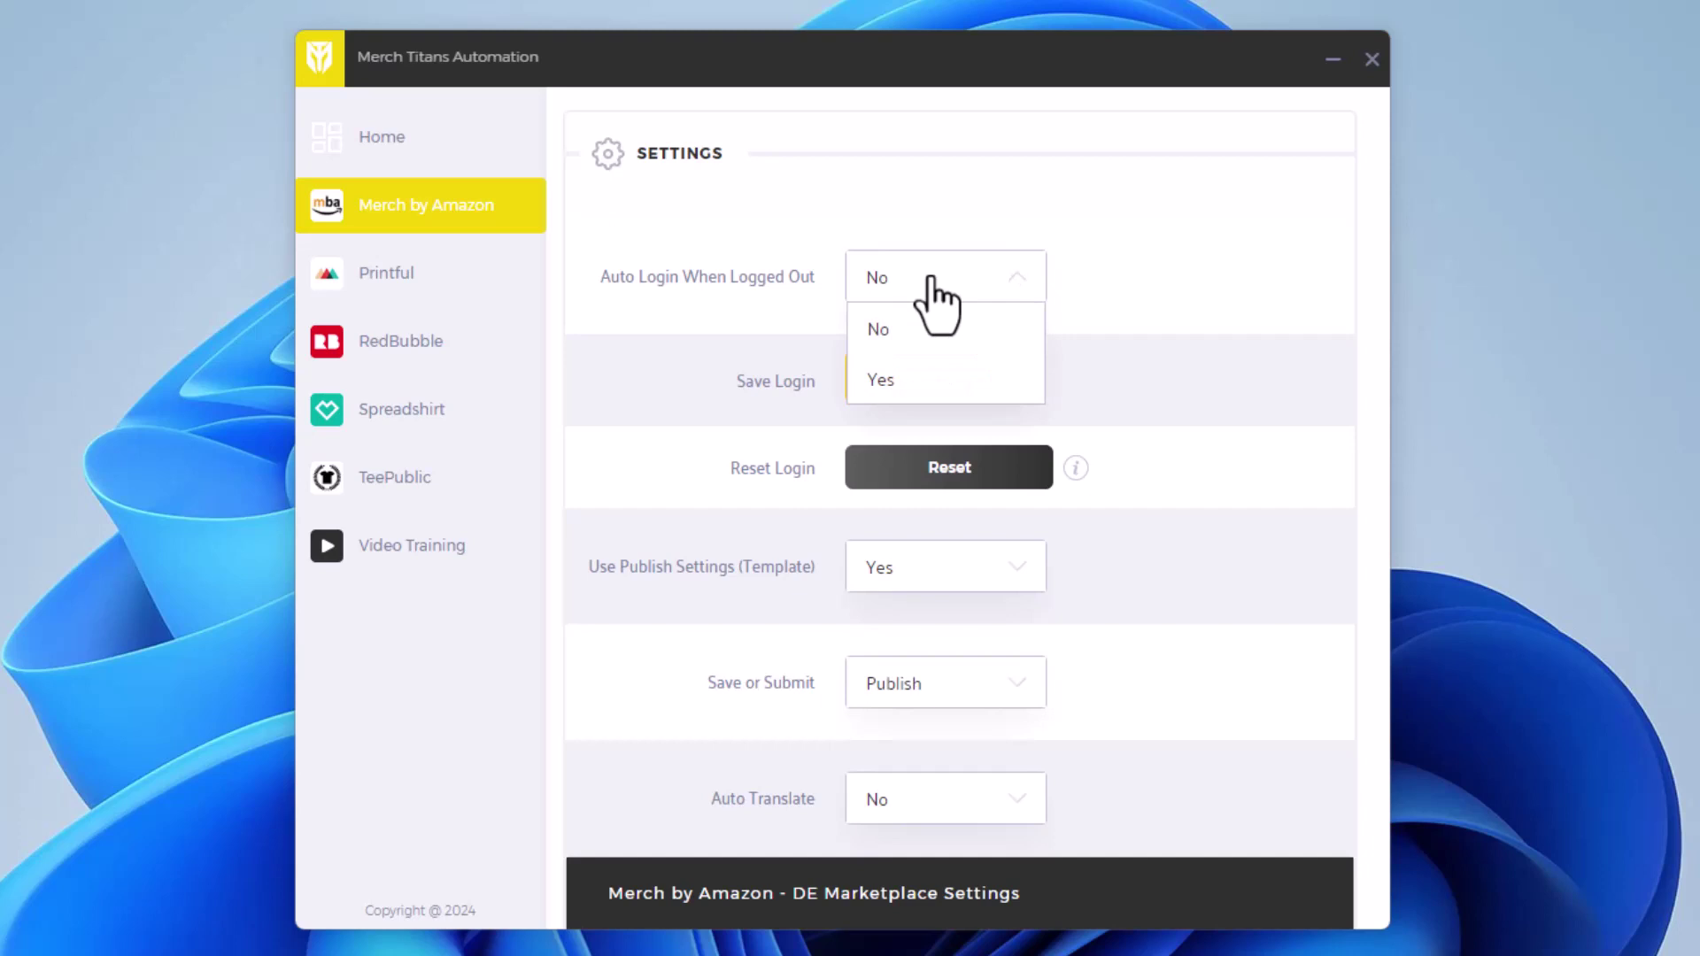
left_click(920, 376)
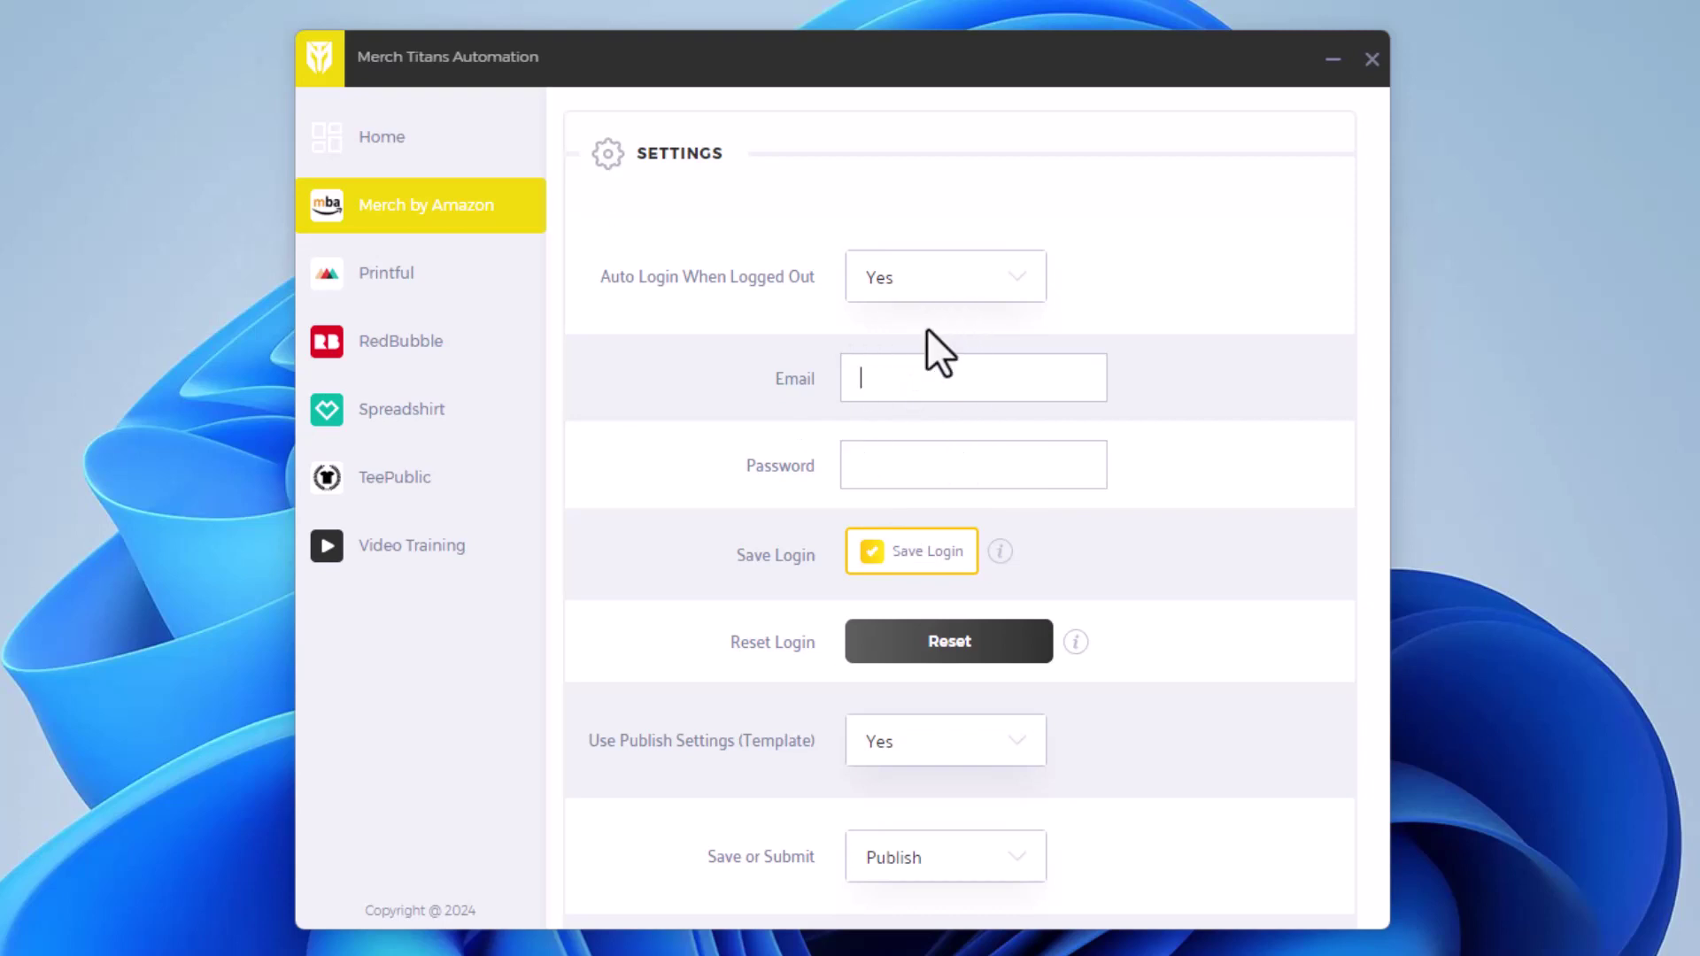
left_click(899, 285)
left_click(884, 329)
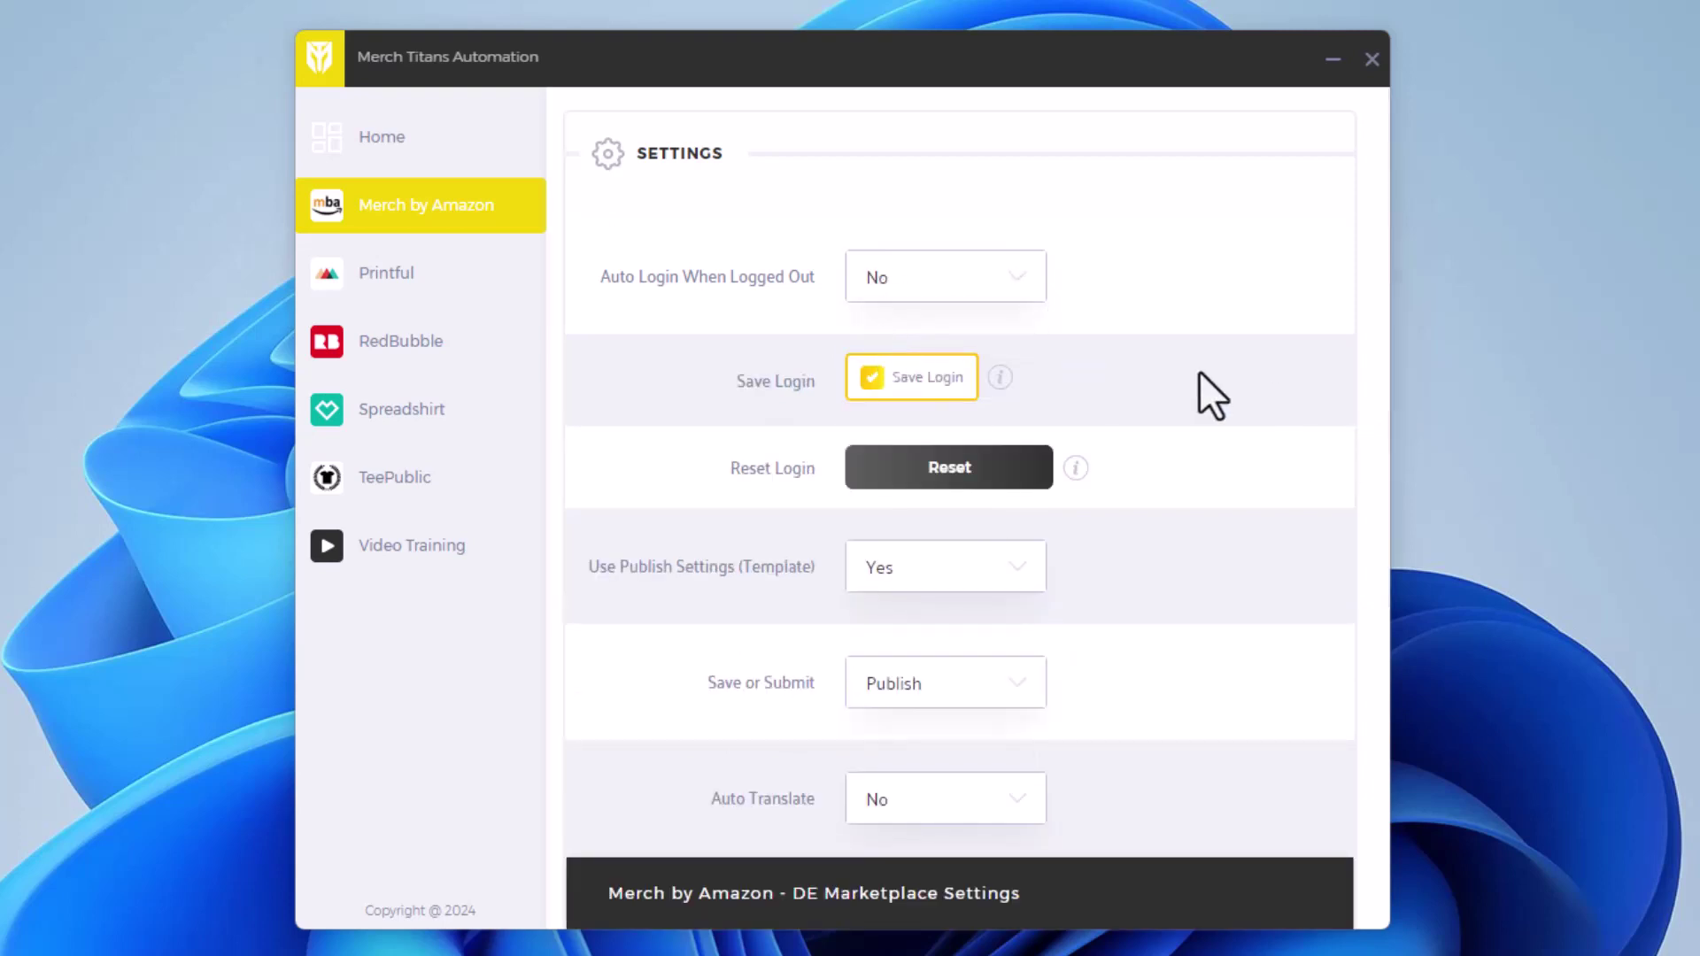
left_click(890, 383)
left_click(872, 386)
- Set Use Publish Settings (Template) to Yes
mouse_move(1059, 484)
scroll(1150, 533, "down", 2)
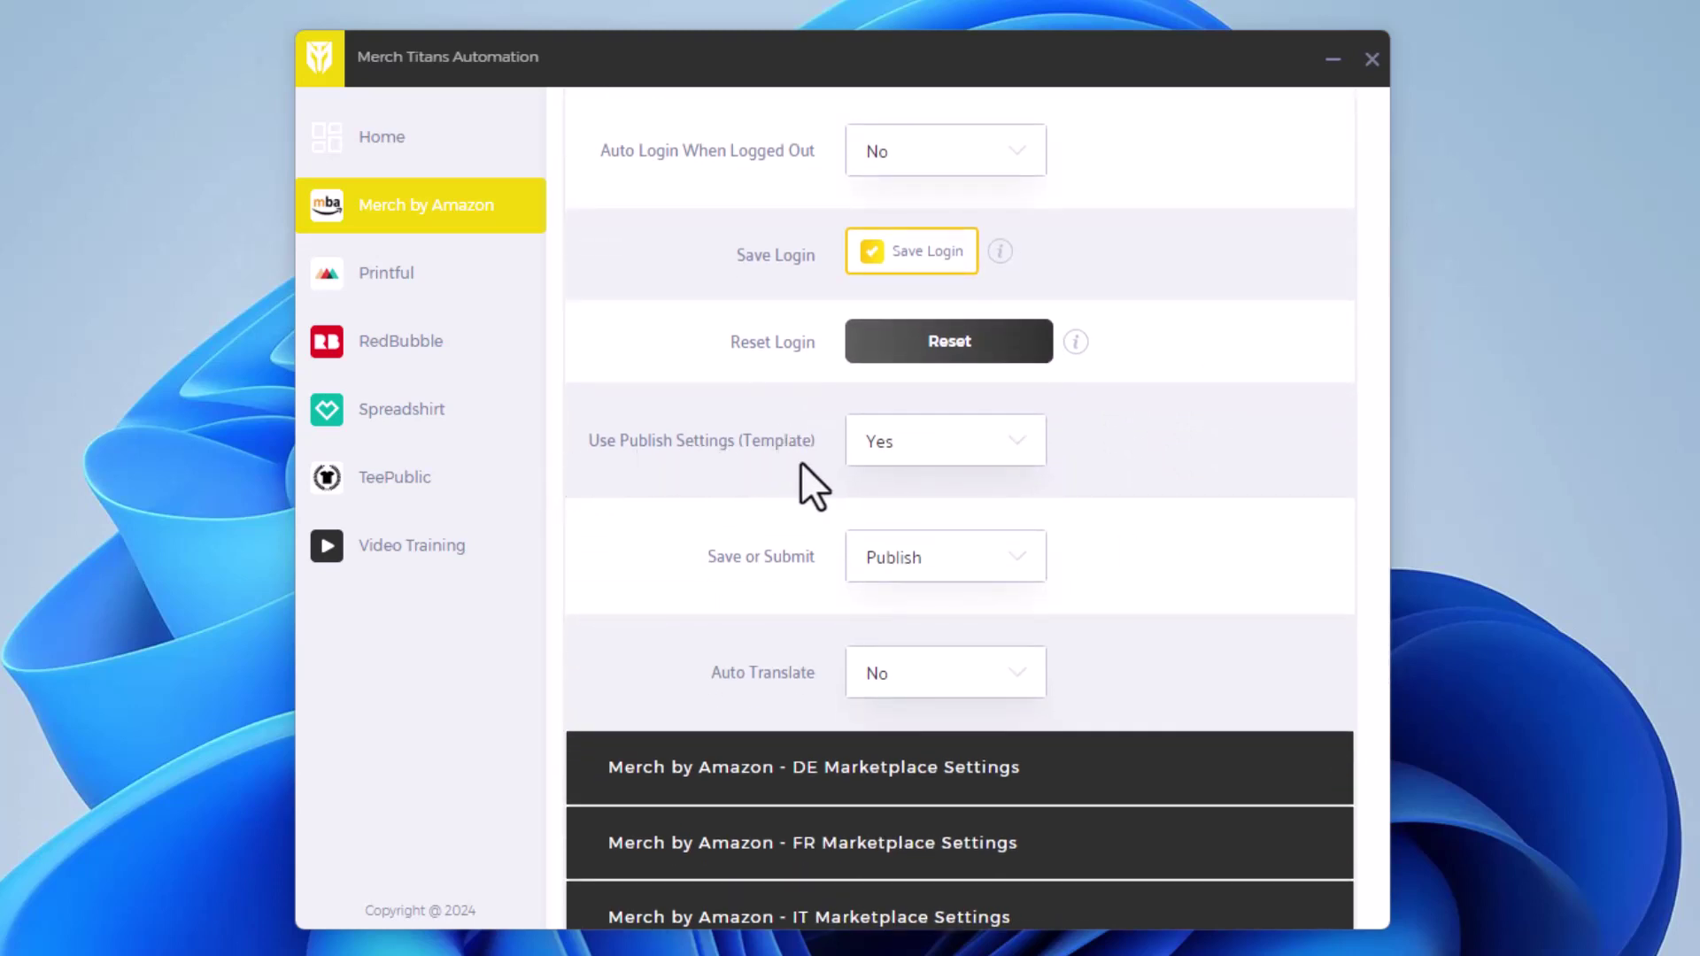
left_click(890, 454)
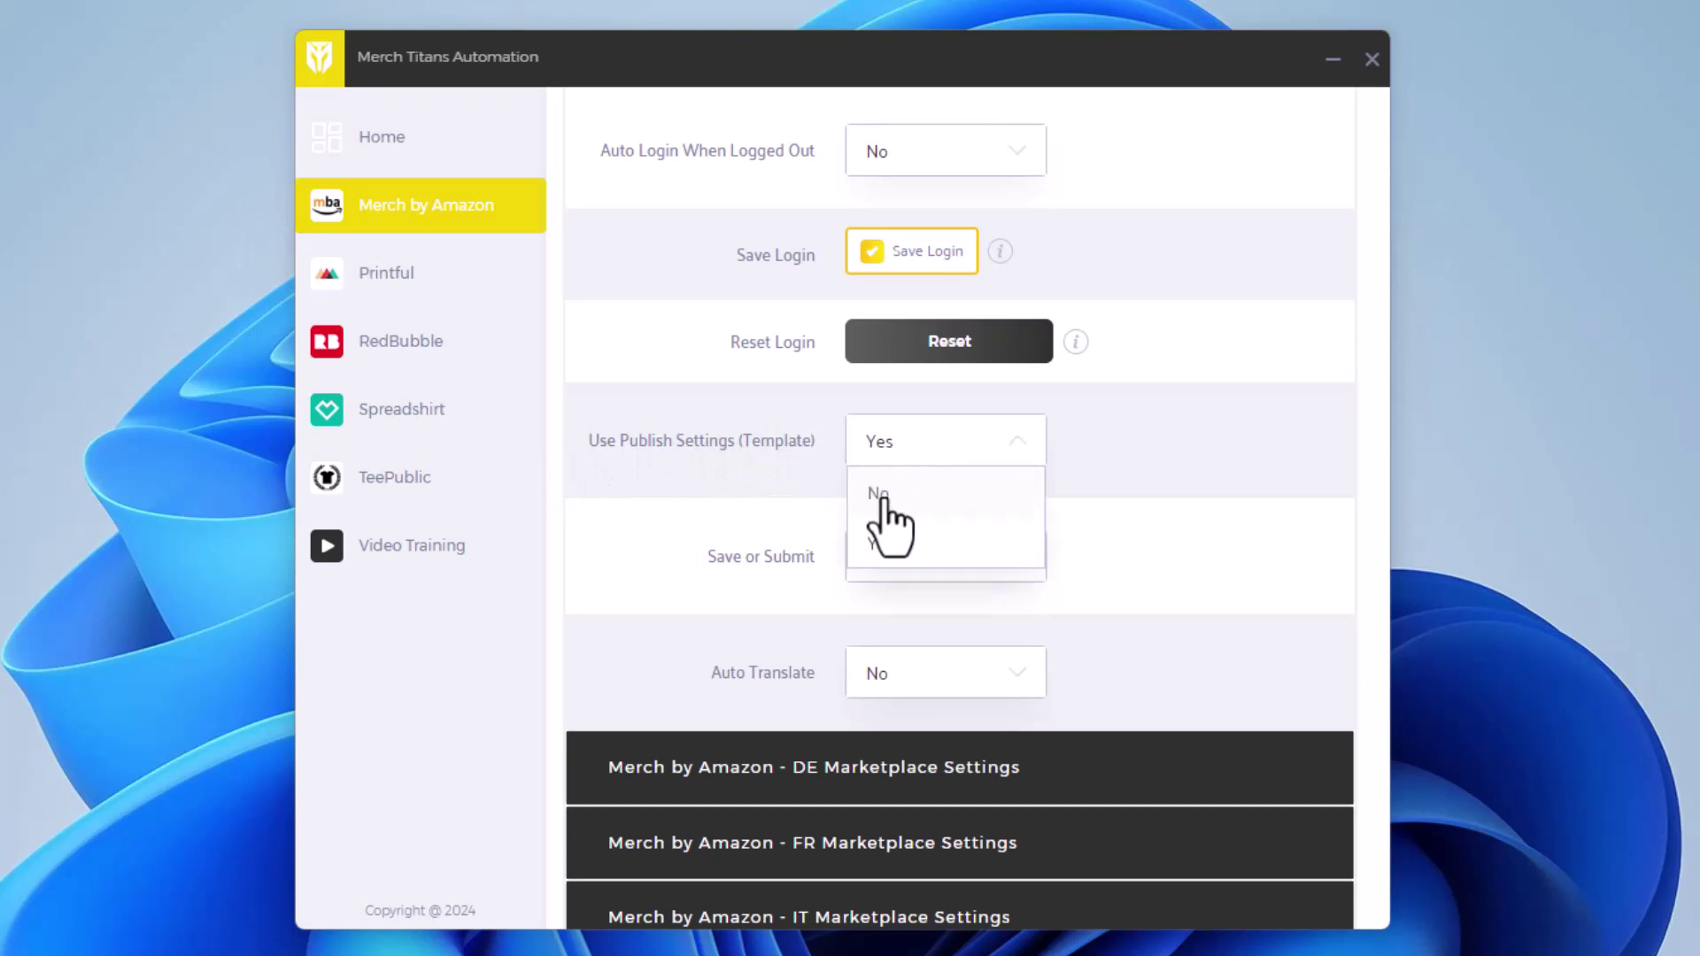
left_click(882, 496)
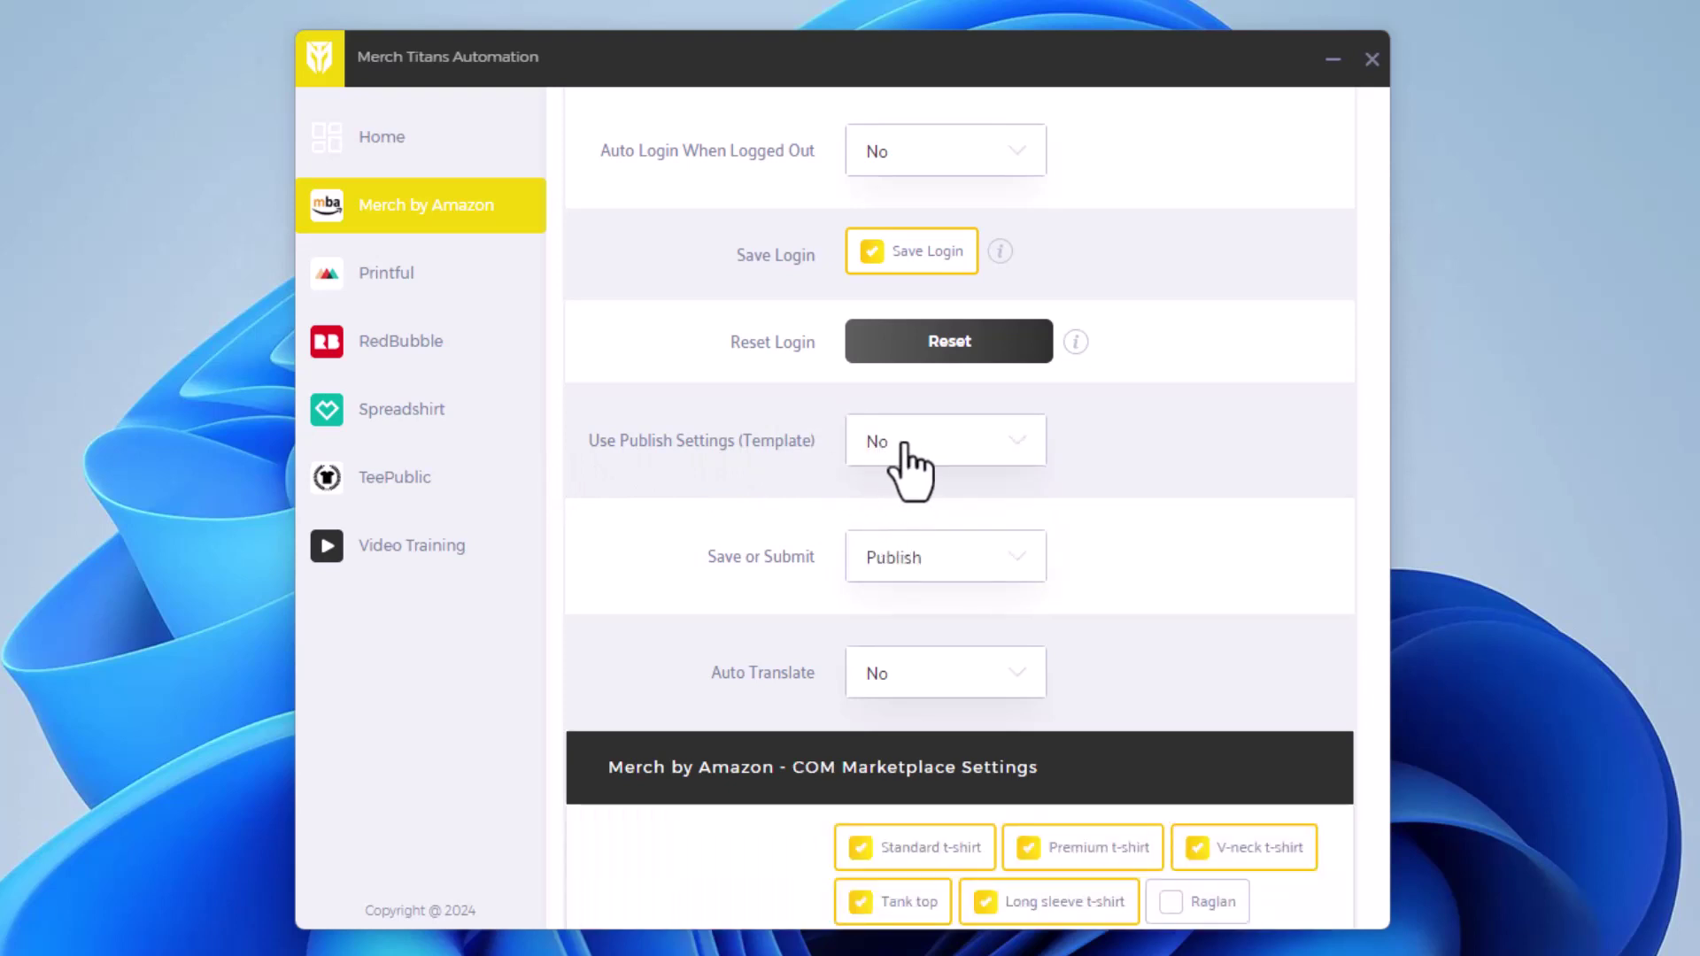
left_click(902, 449)
left_click(890, 544)
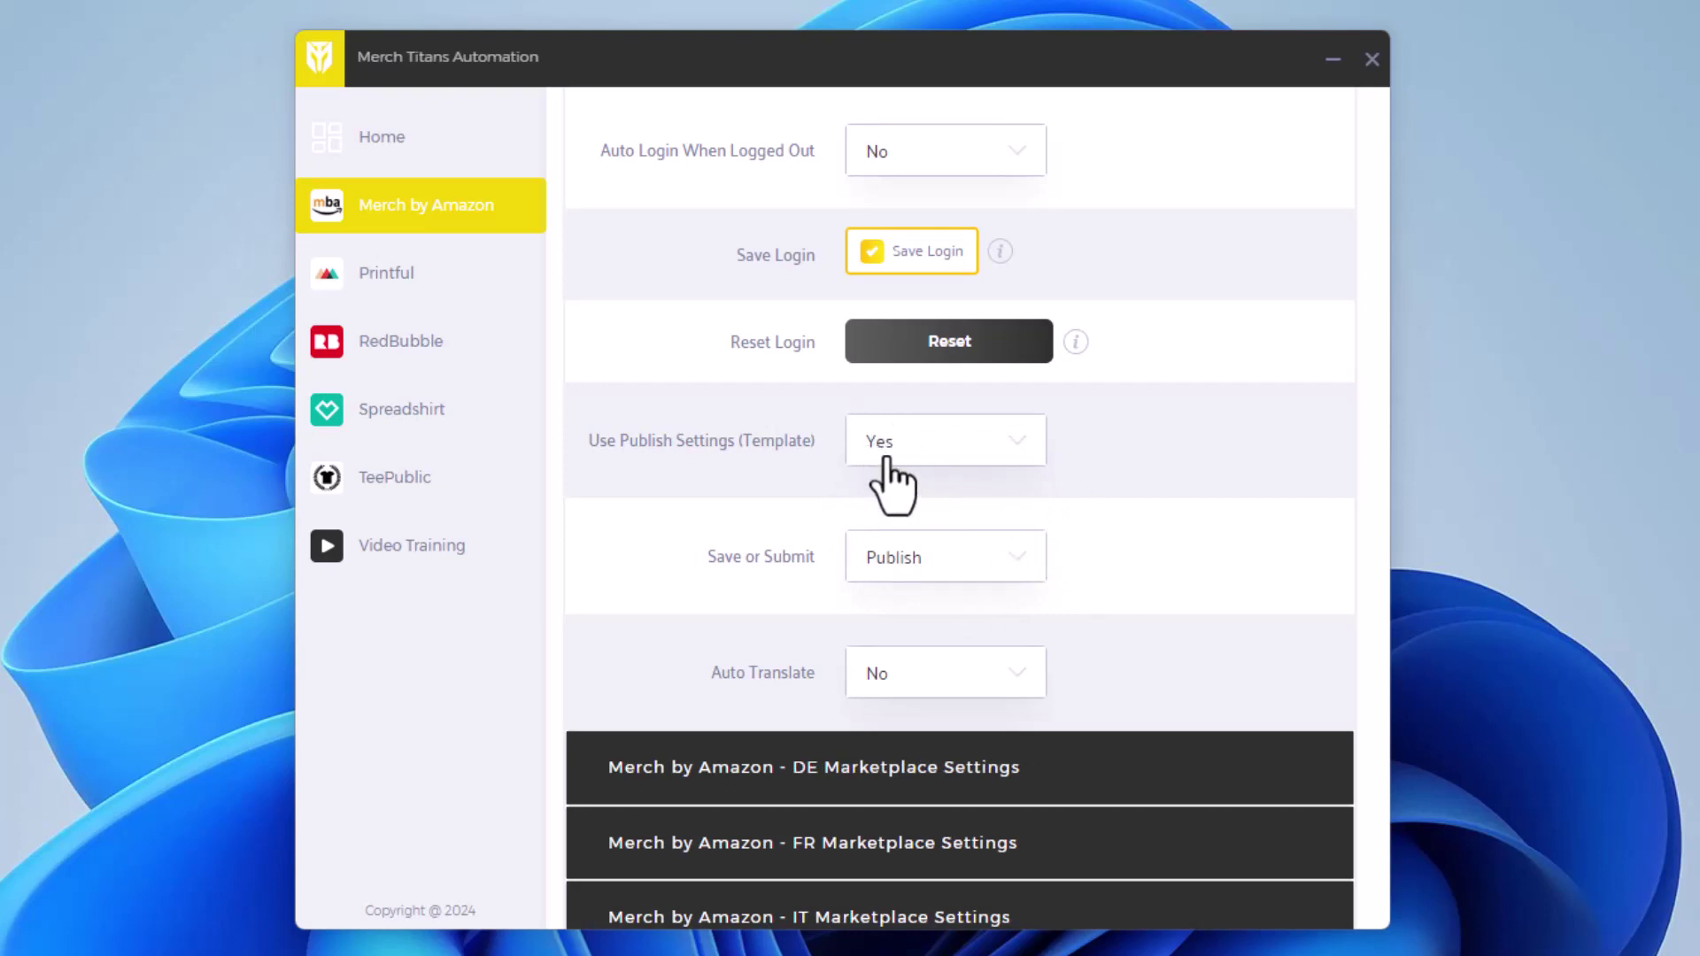
- Keep Save or Submit on Publish and set Auto Translate to Yes (Amazon)
left_click(883, 567)
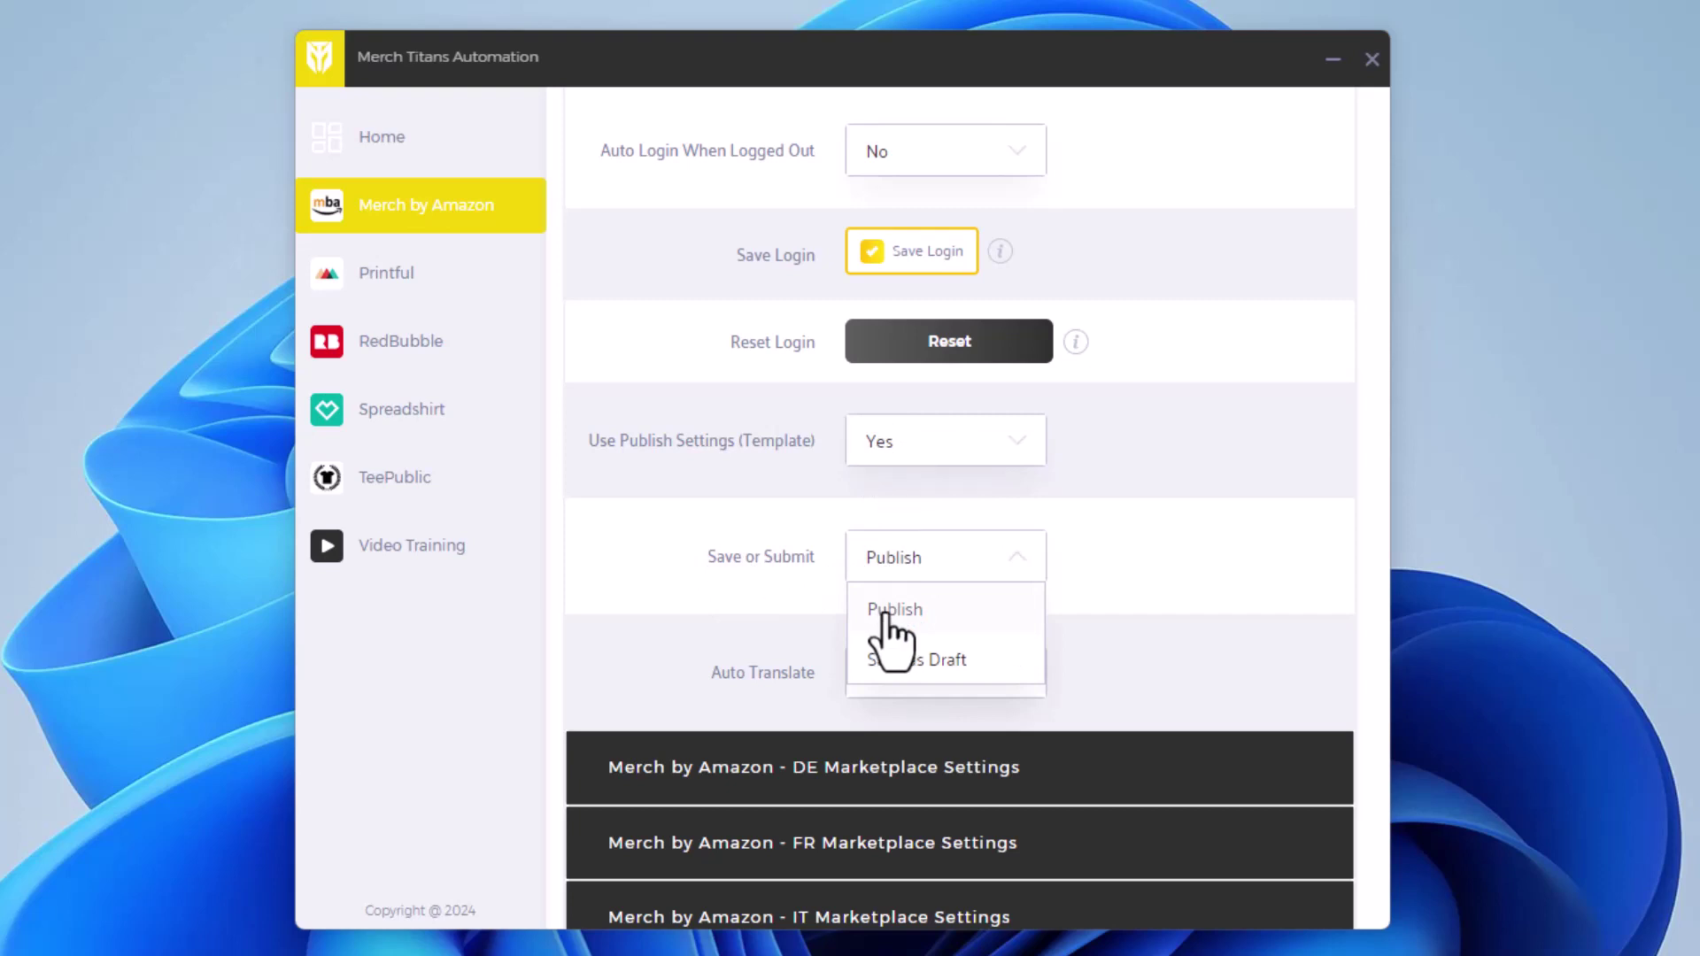
left_click(885, 612)
left_click(938, 686)
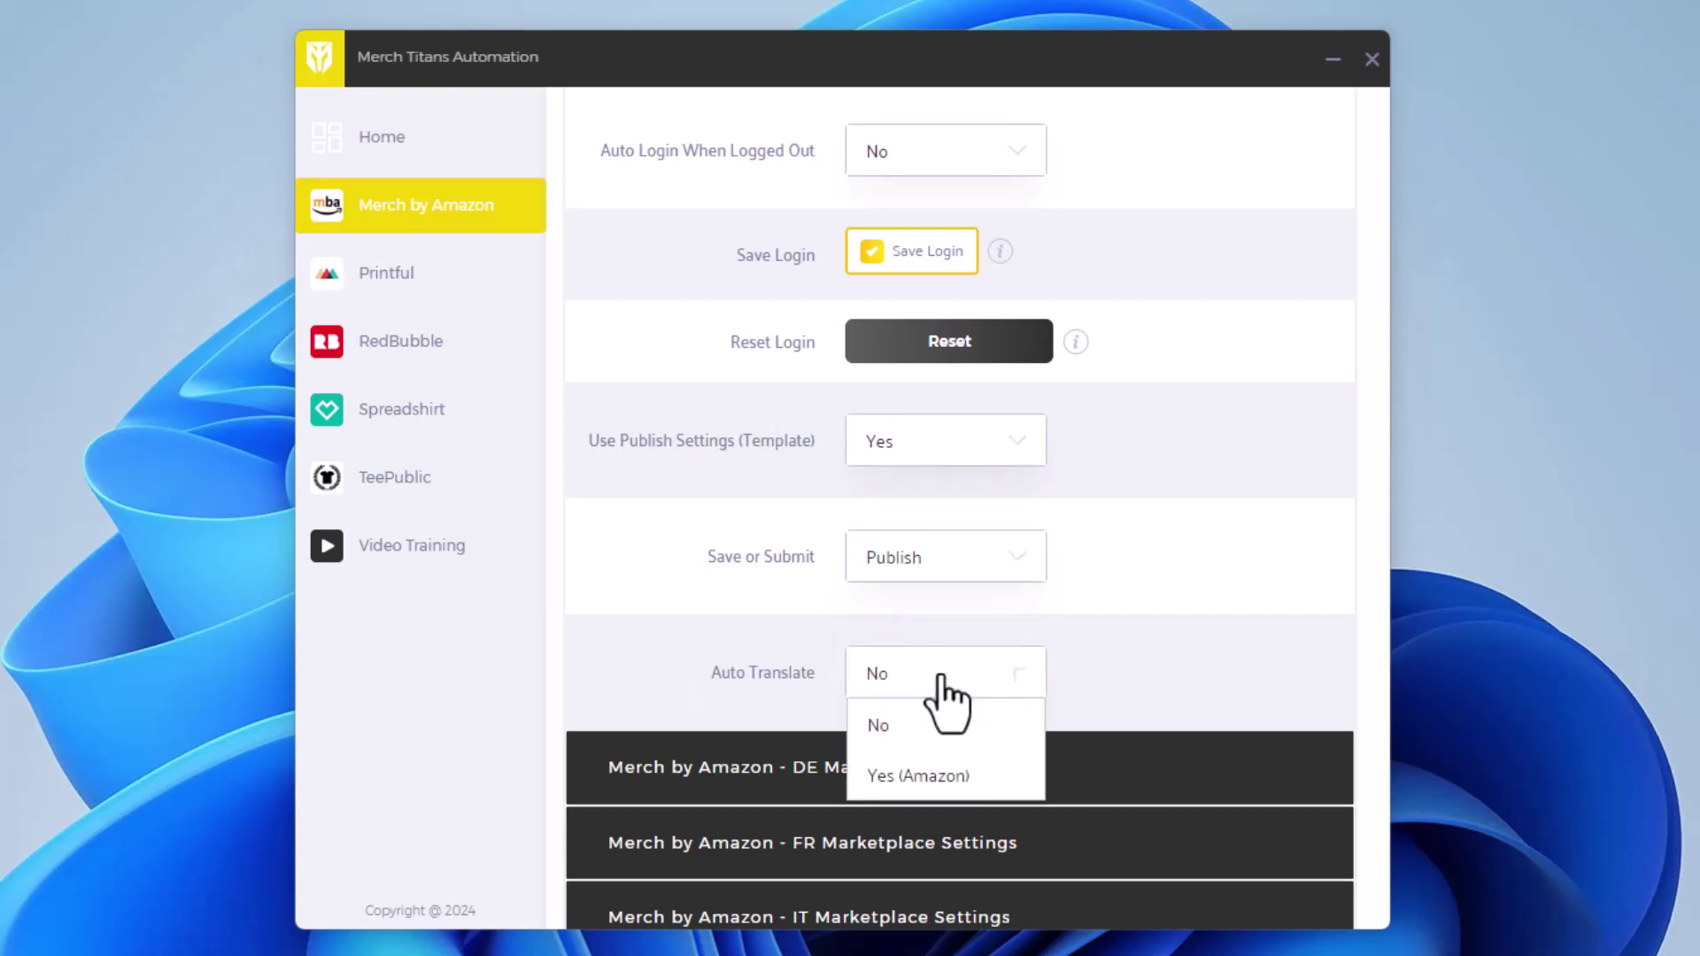
left_click(912, 776)
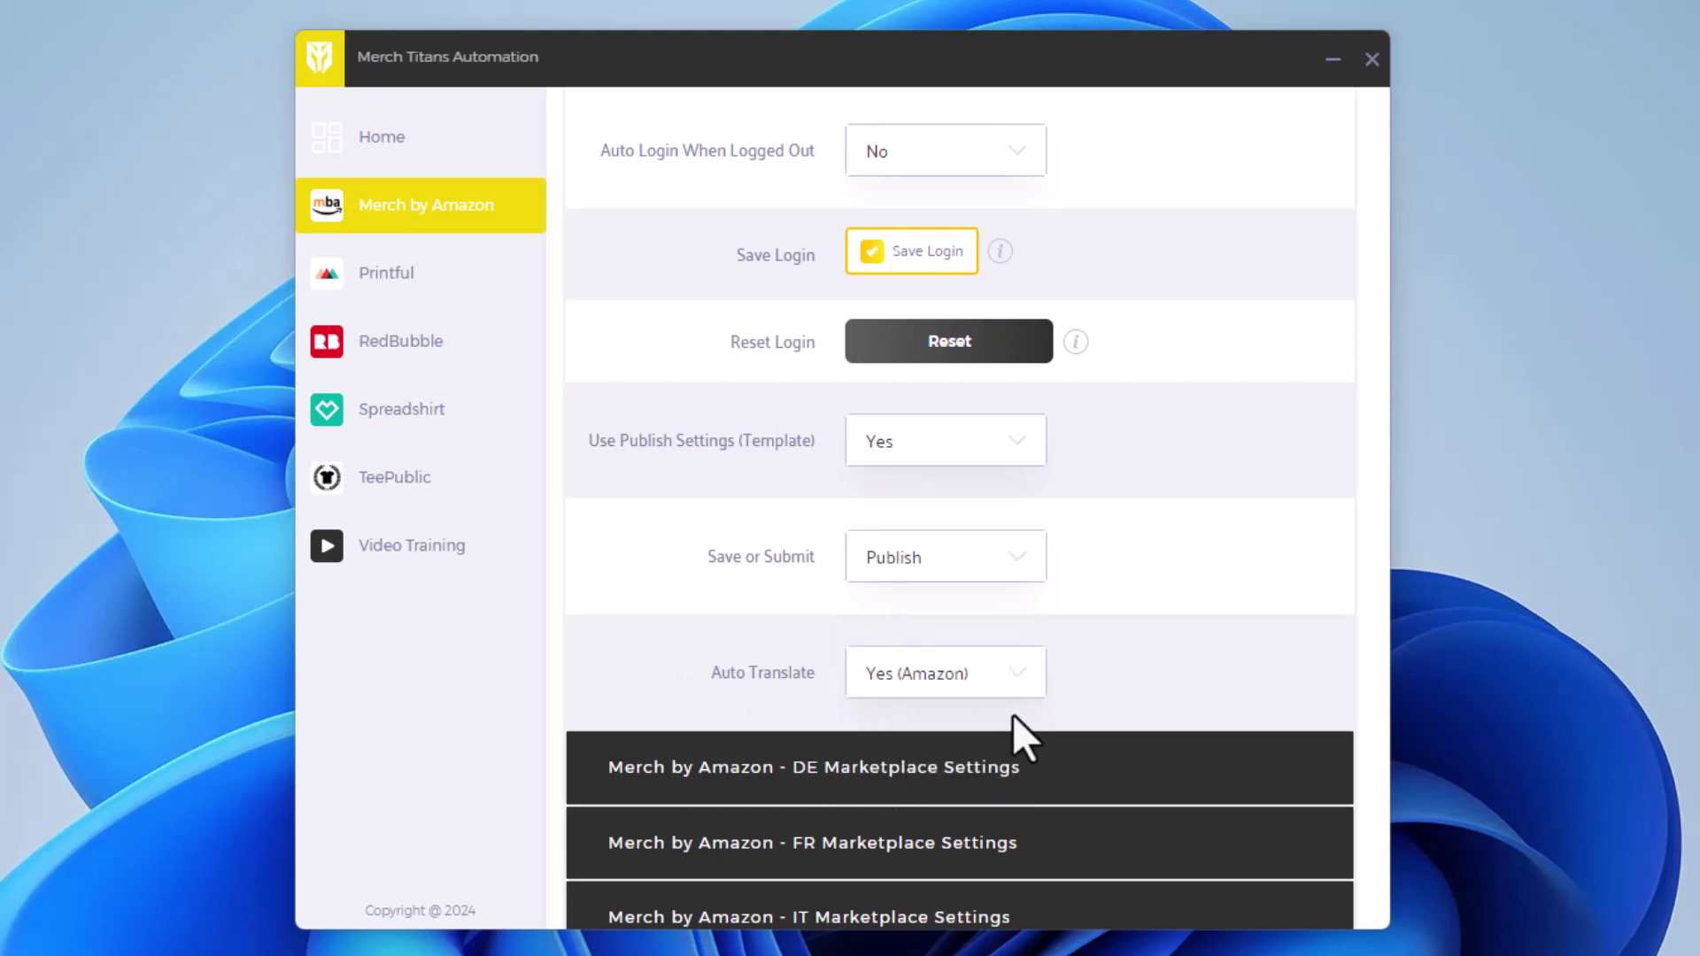
scroll(1006, 744, "down", 2)
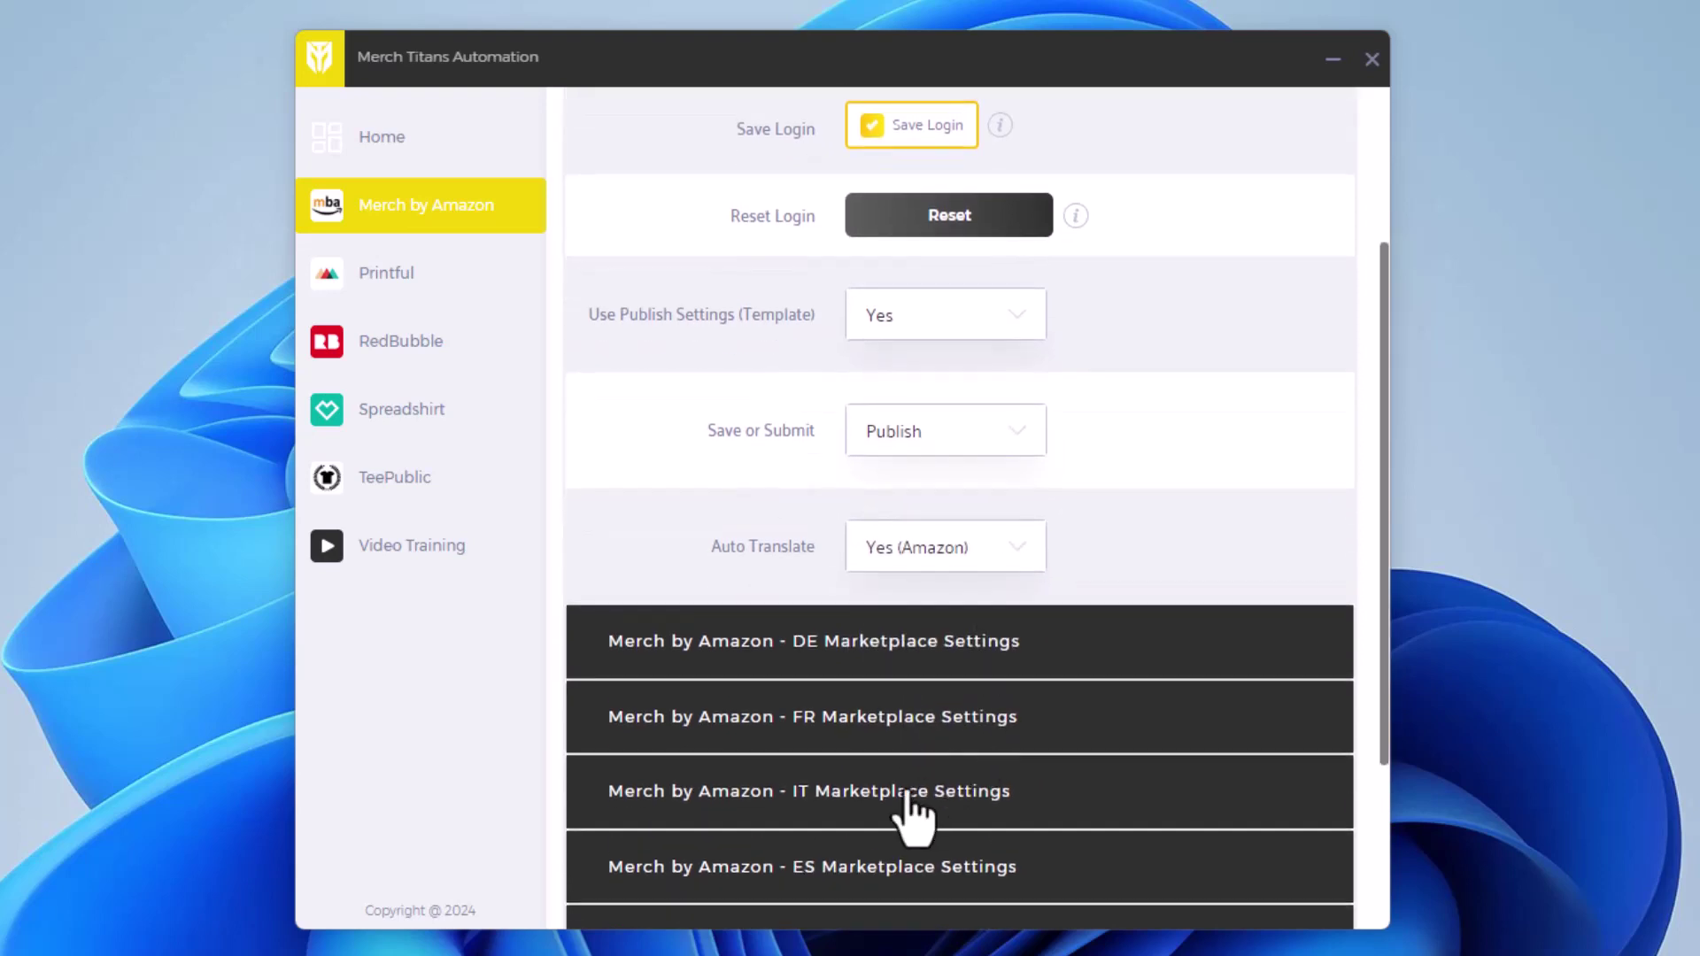
scroll(899, 842, "down", 3)
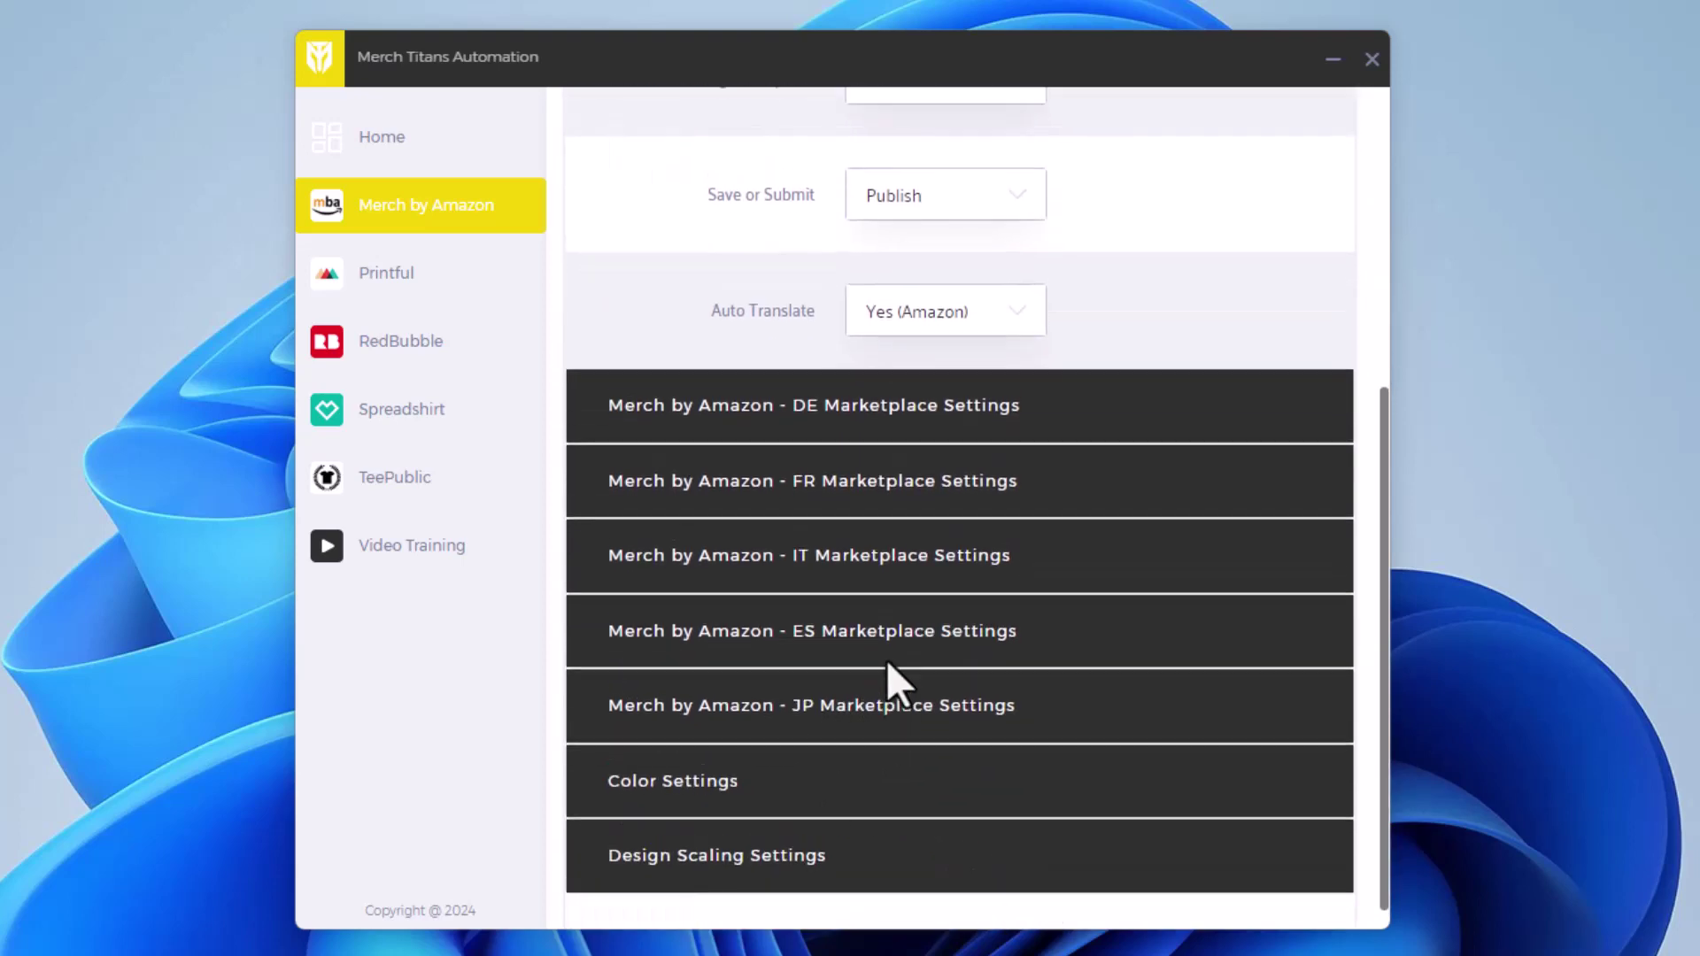
scroll(893, 681, "up", 5)
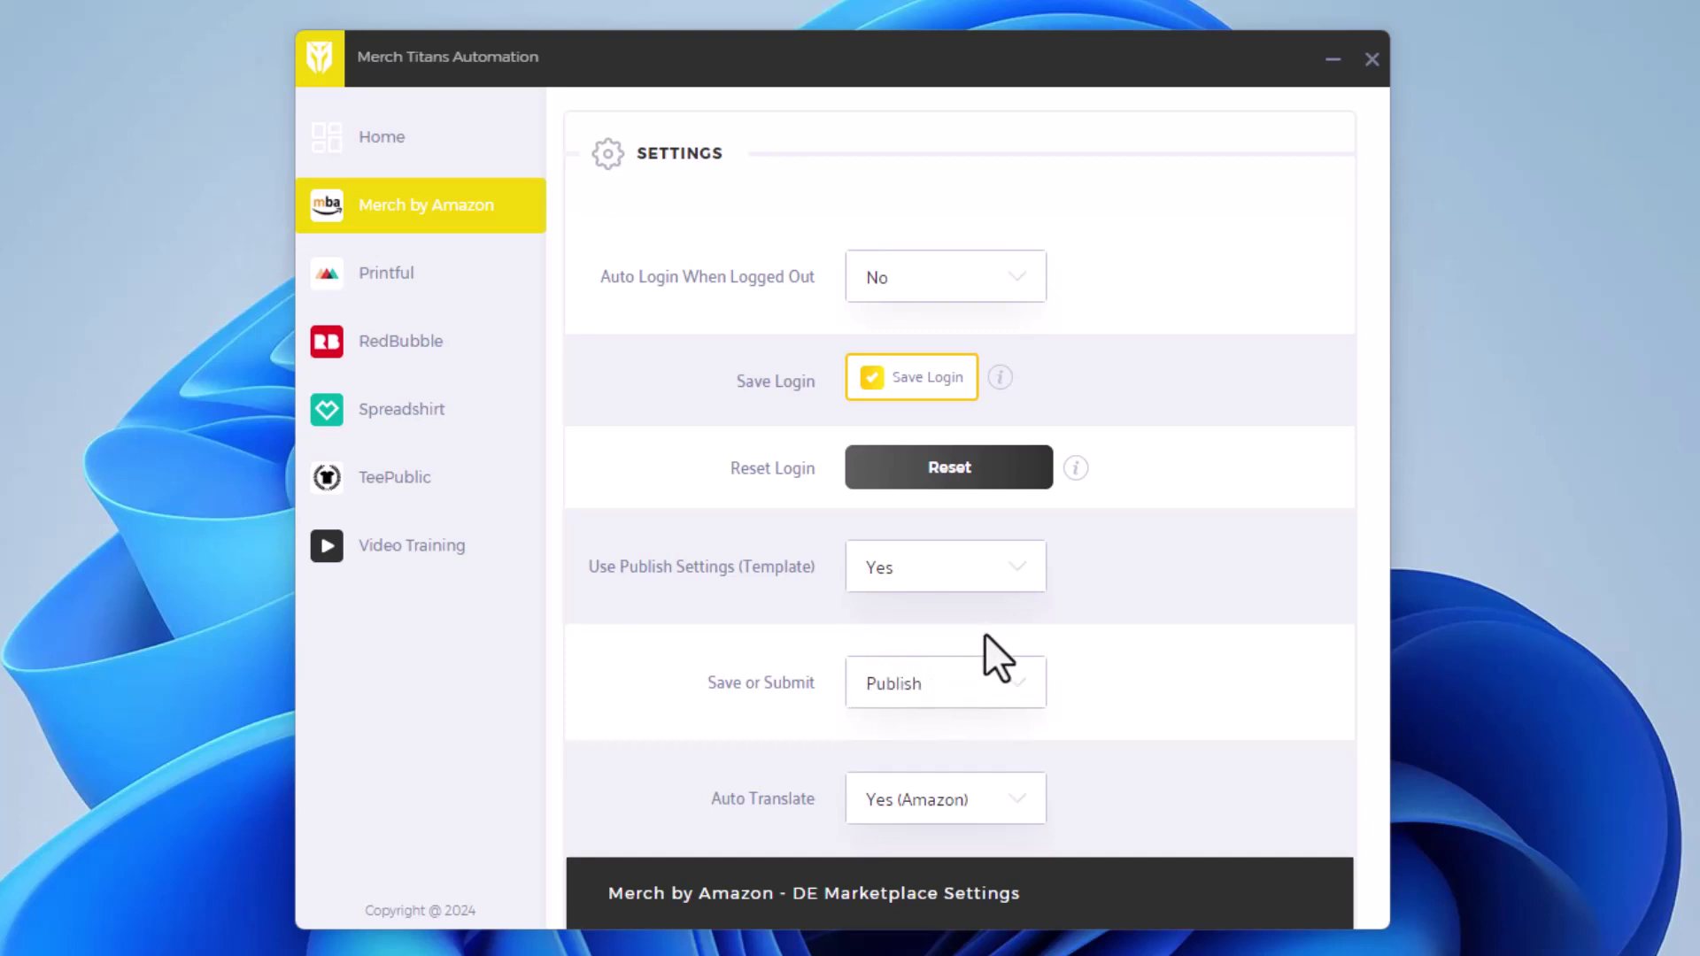
- In Advanced Settings, confirm the XLSX Title and Description columns map to Title and Description
scroll(914, 629, "down", 4)
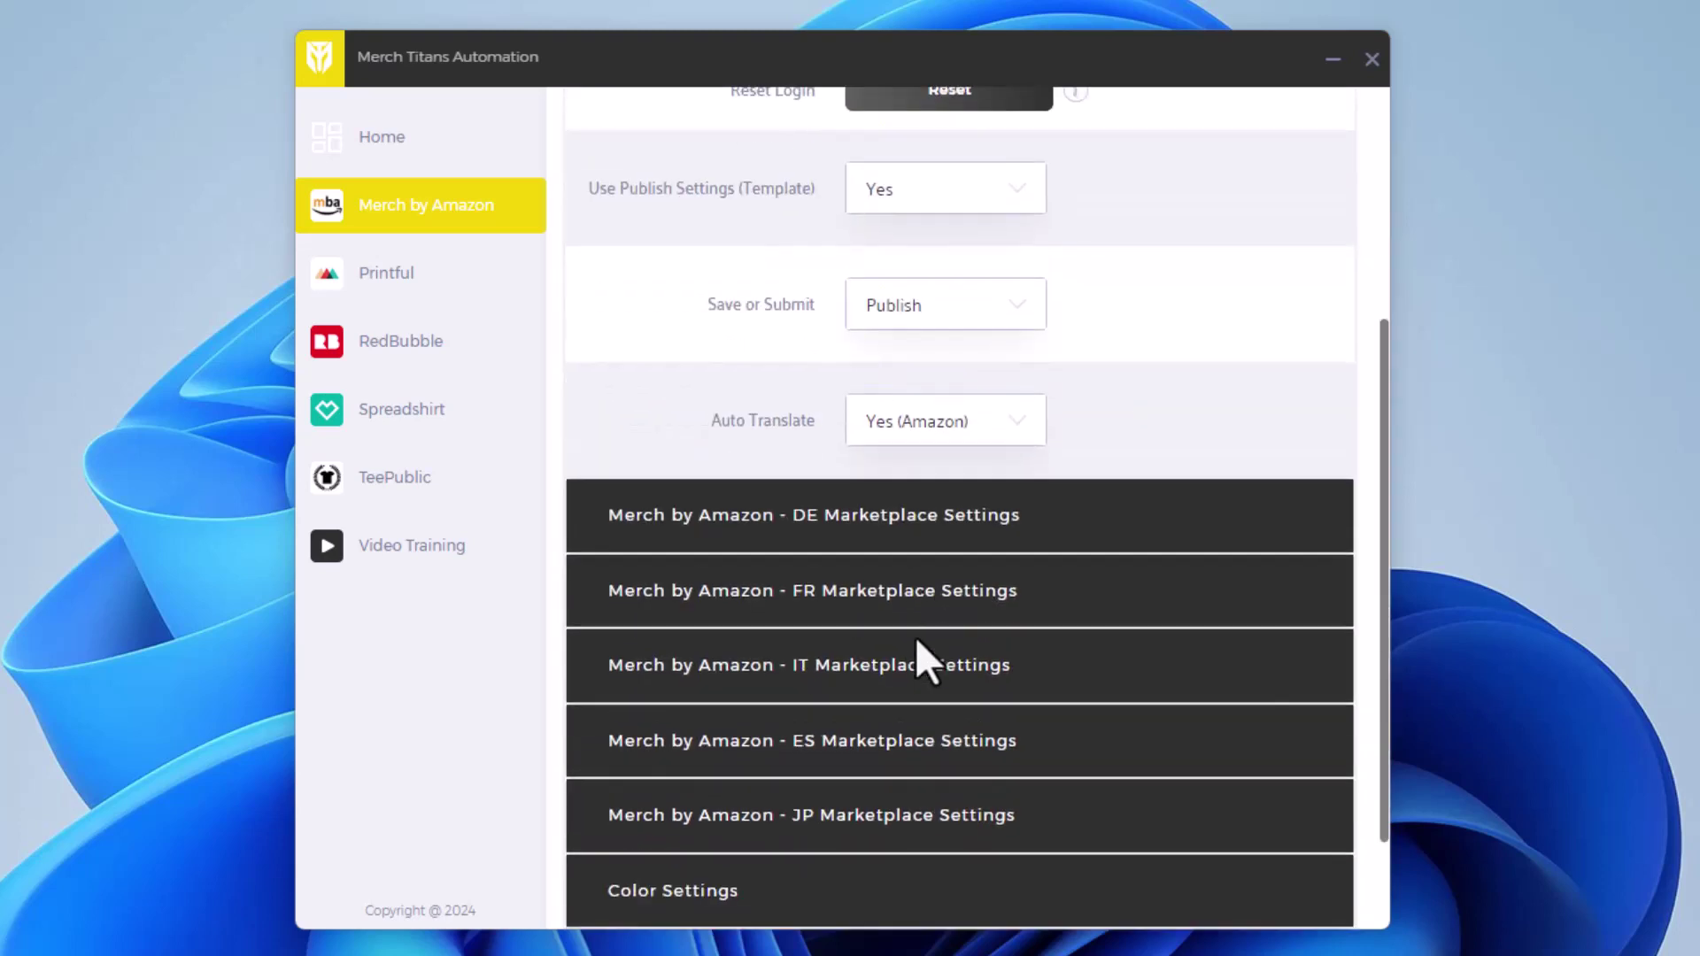
scroll(859, 828, "down", 2)
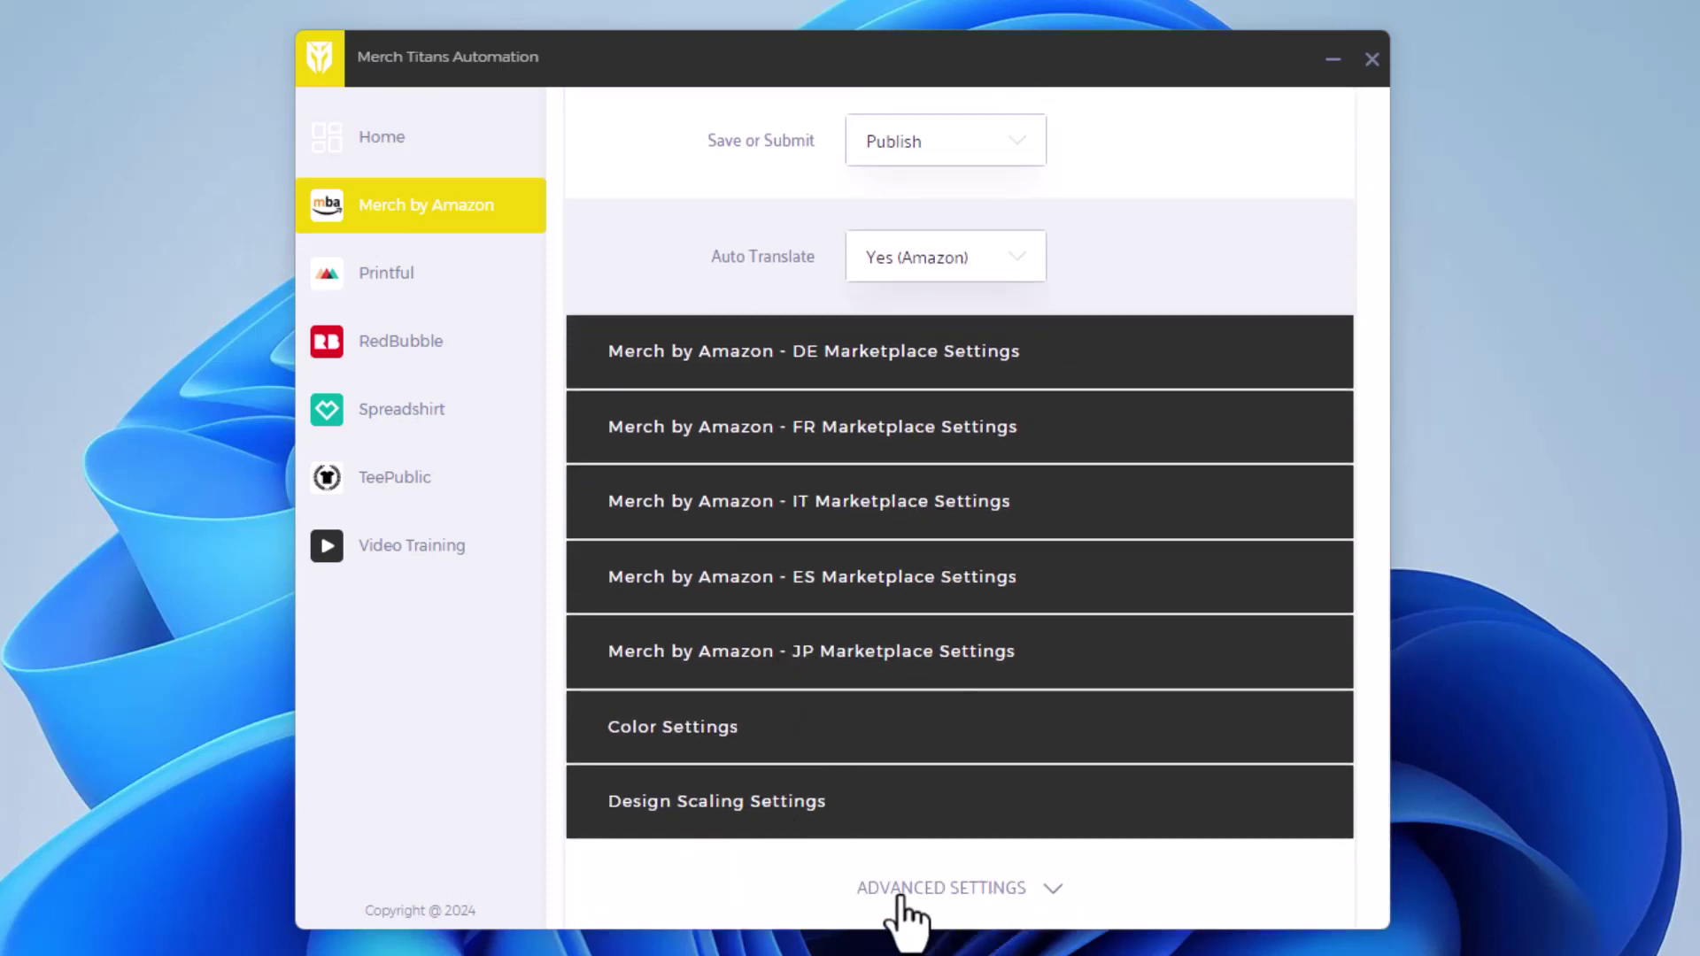
left_click(1042, 891)
scroll(1027, 709, "down", 9)
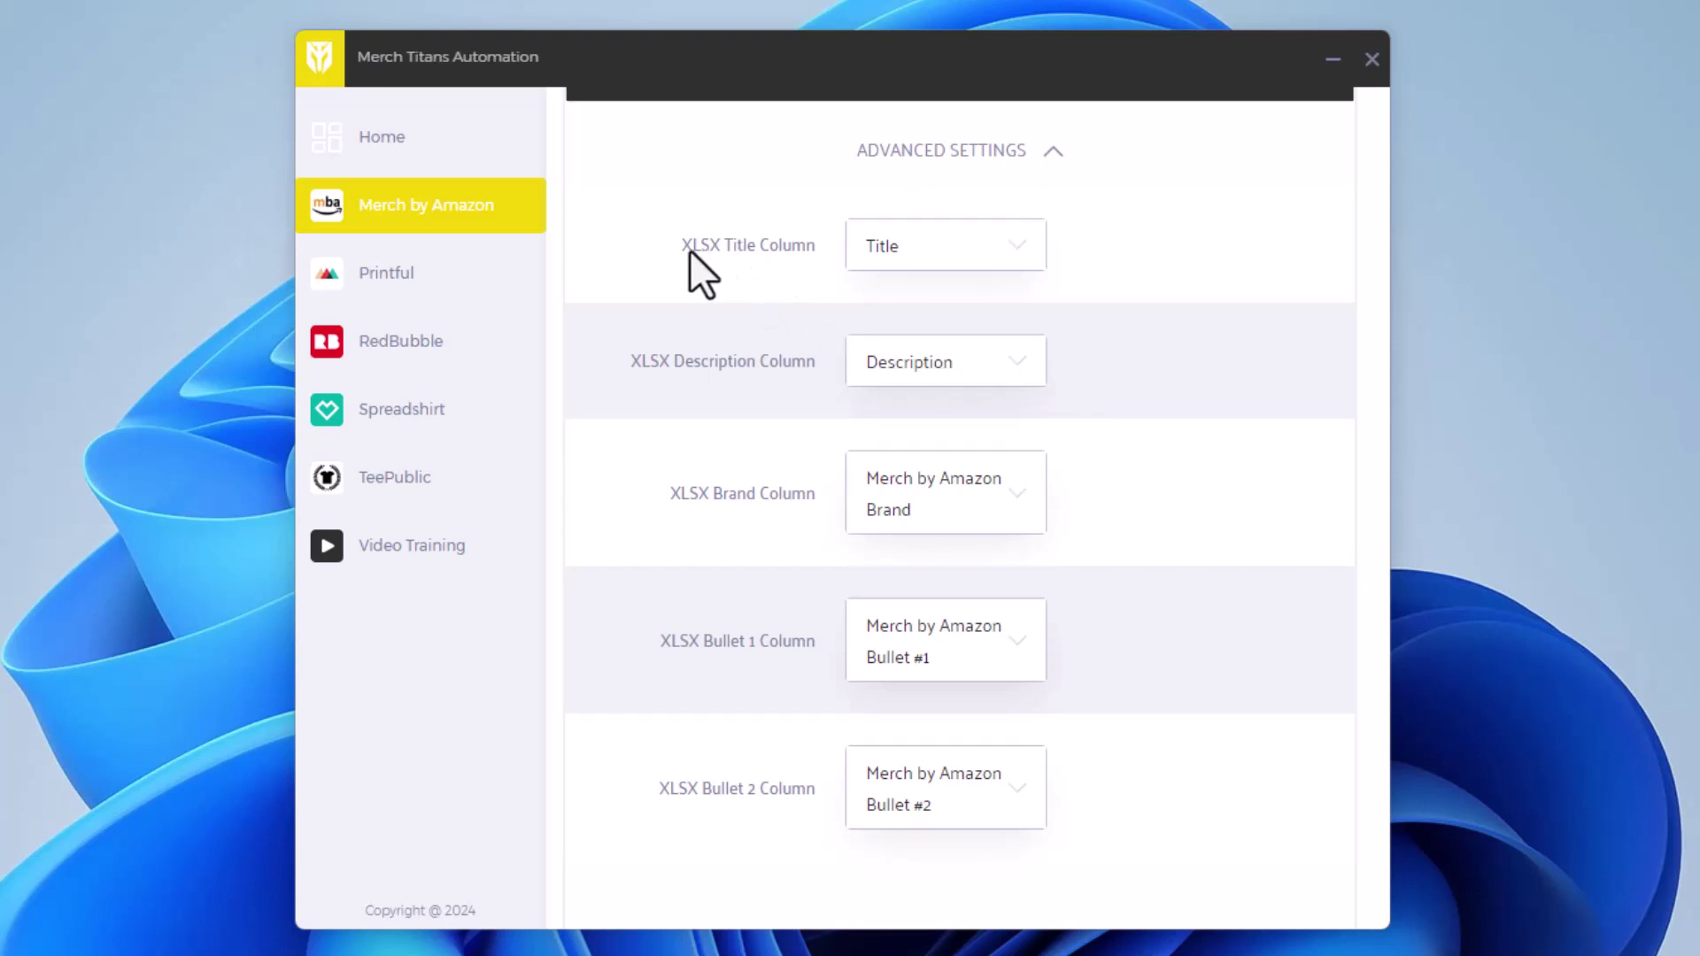
left_click(879, 257)
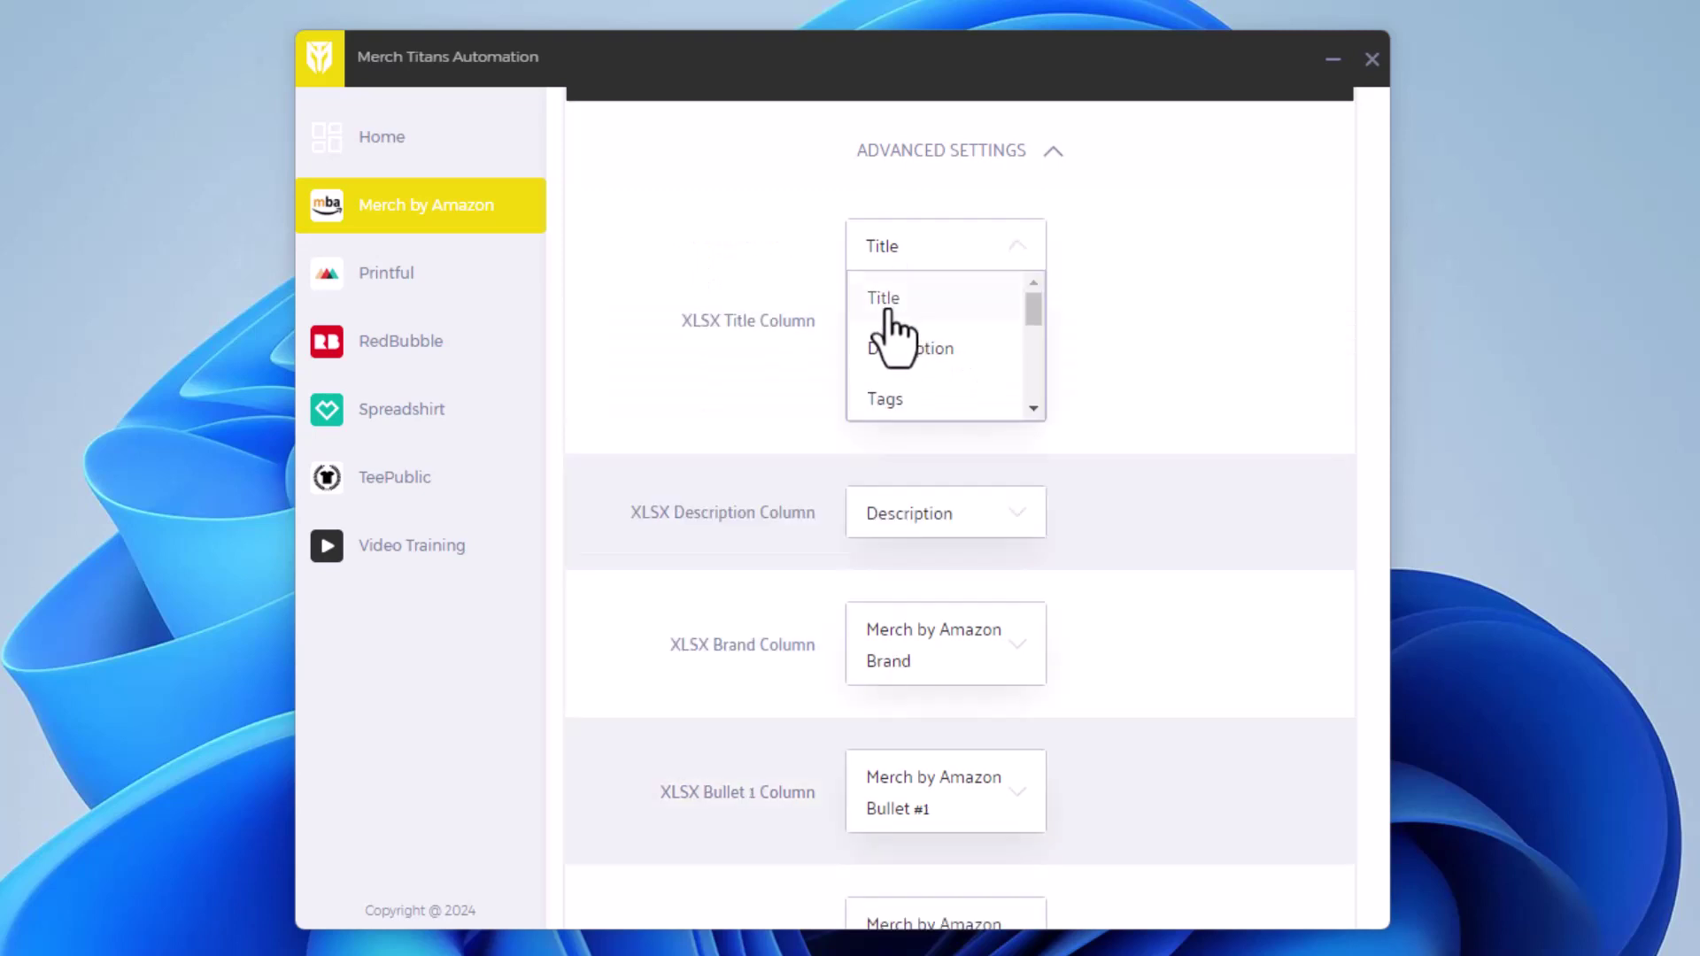
left_click(886, 306)
left_click(905, 365)
left_click(886, 467)
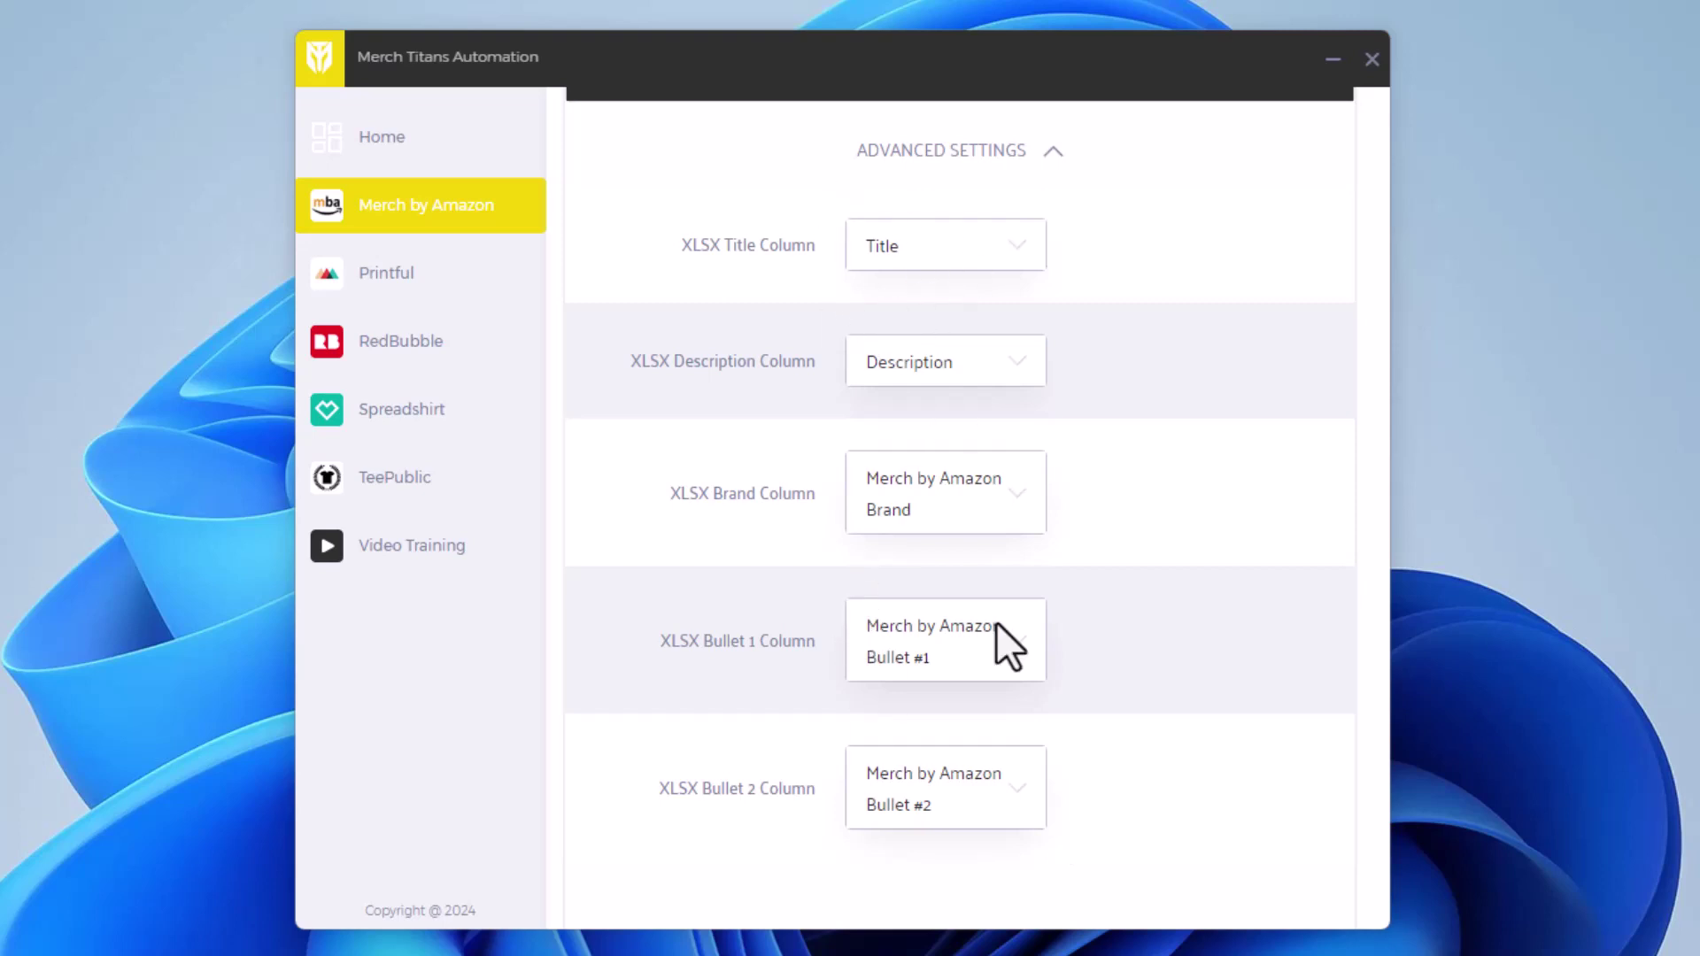
scroll(911, 463, "up", 3)
left_click(1034, 406)
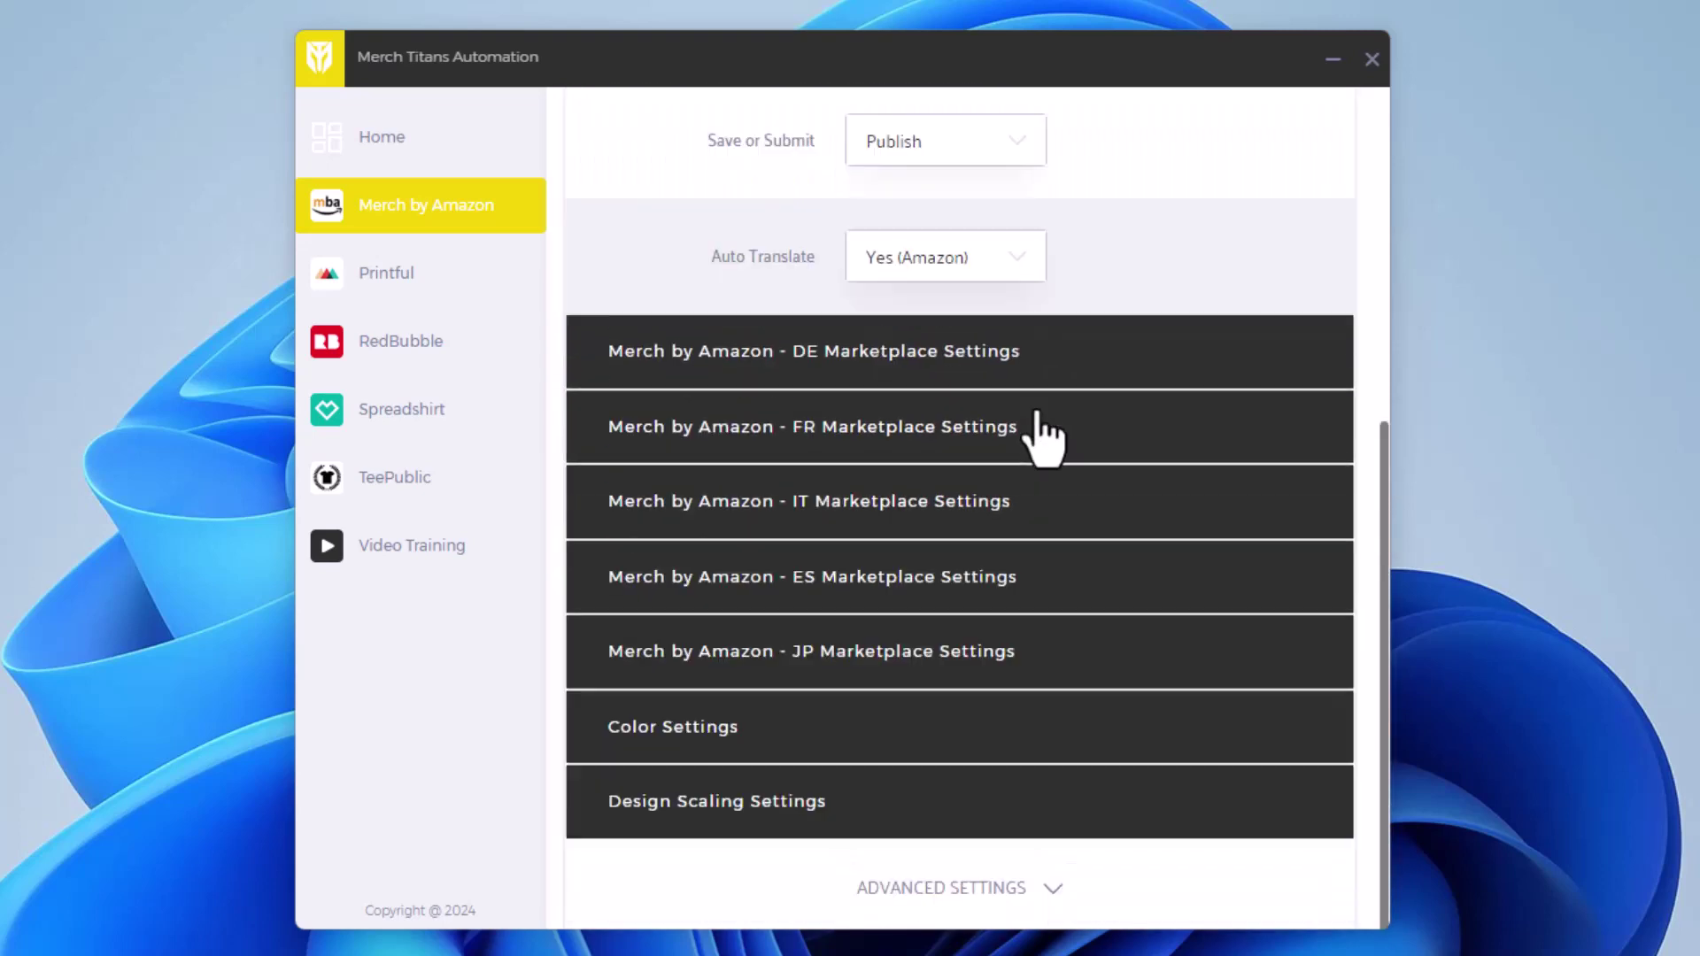
scroll(1034, 438, "up", 6)
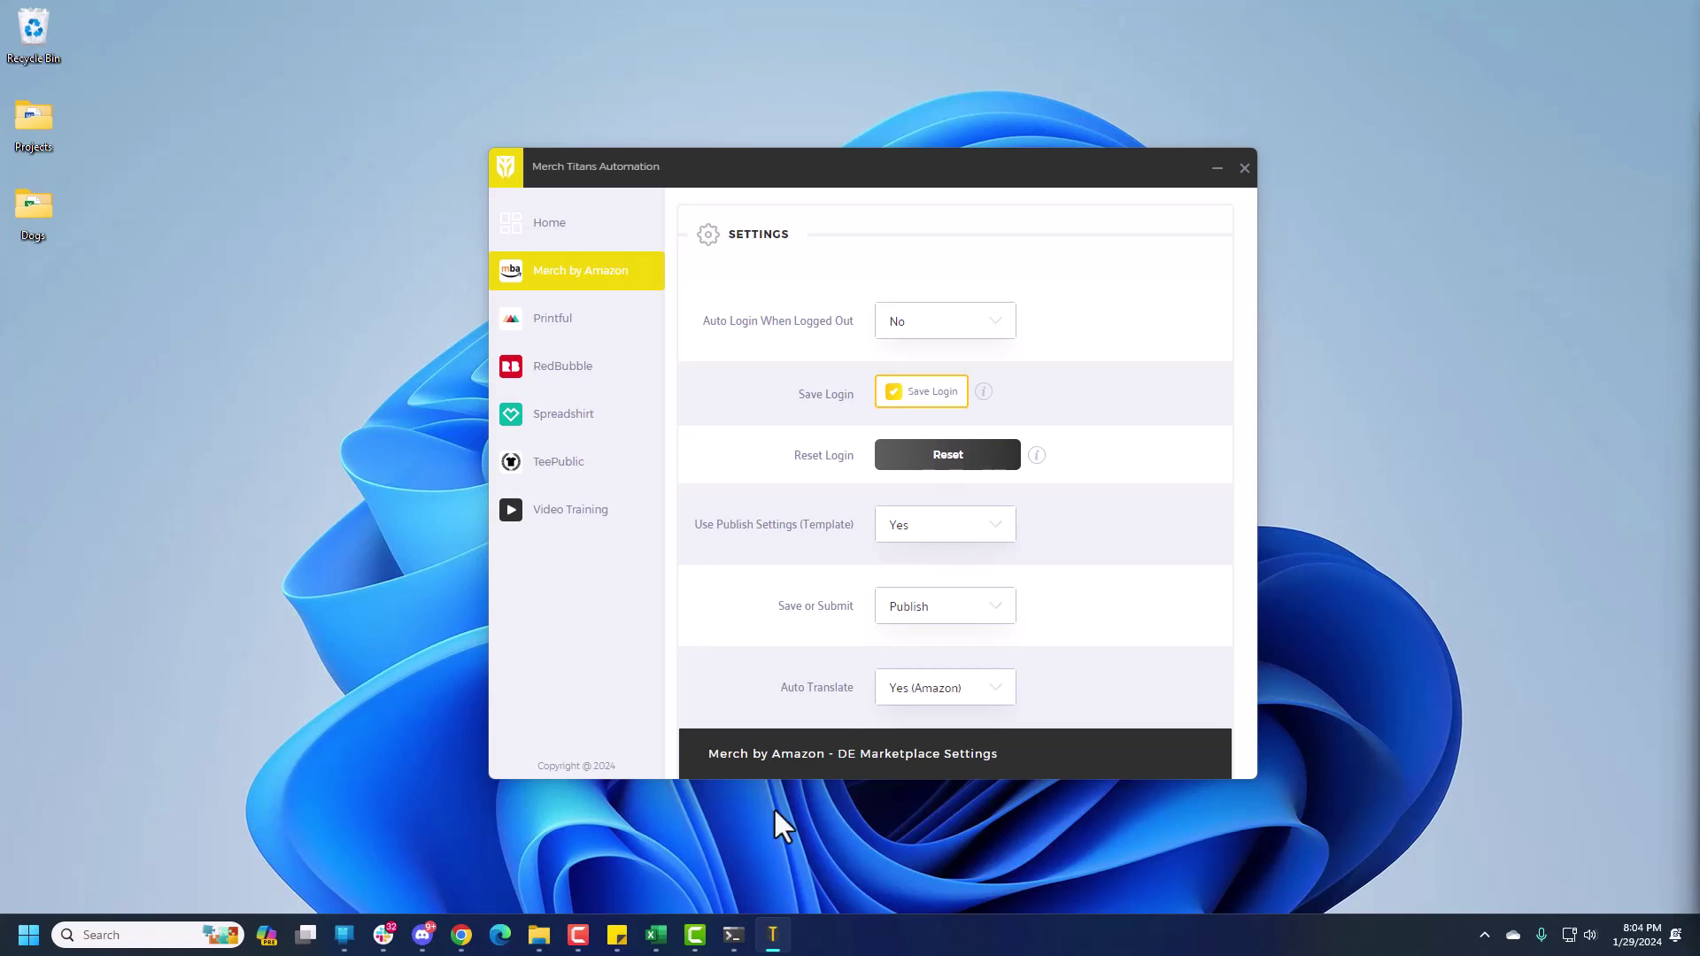
- Clear all products, tick Standard t-shirt for .com/.co.uk/.de and five others for .com/.co.uk, then continue
mouse_move(461, 937)
left_click(731, 845)
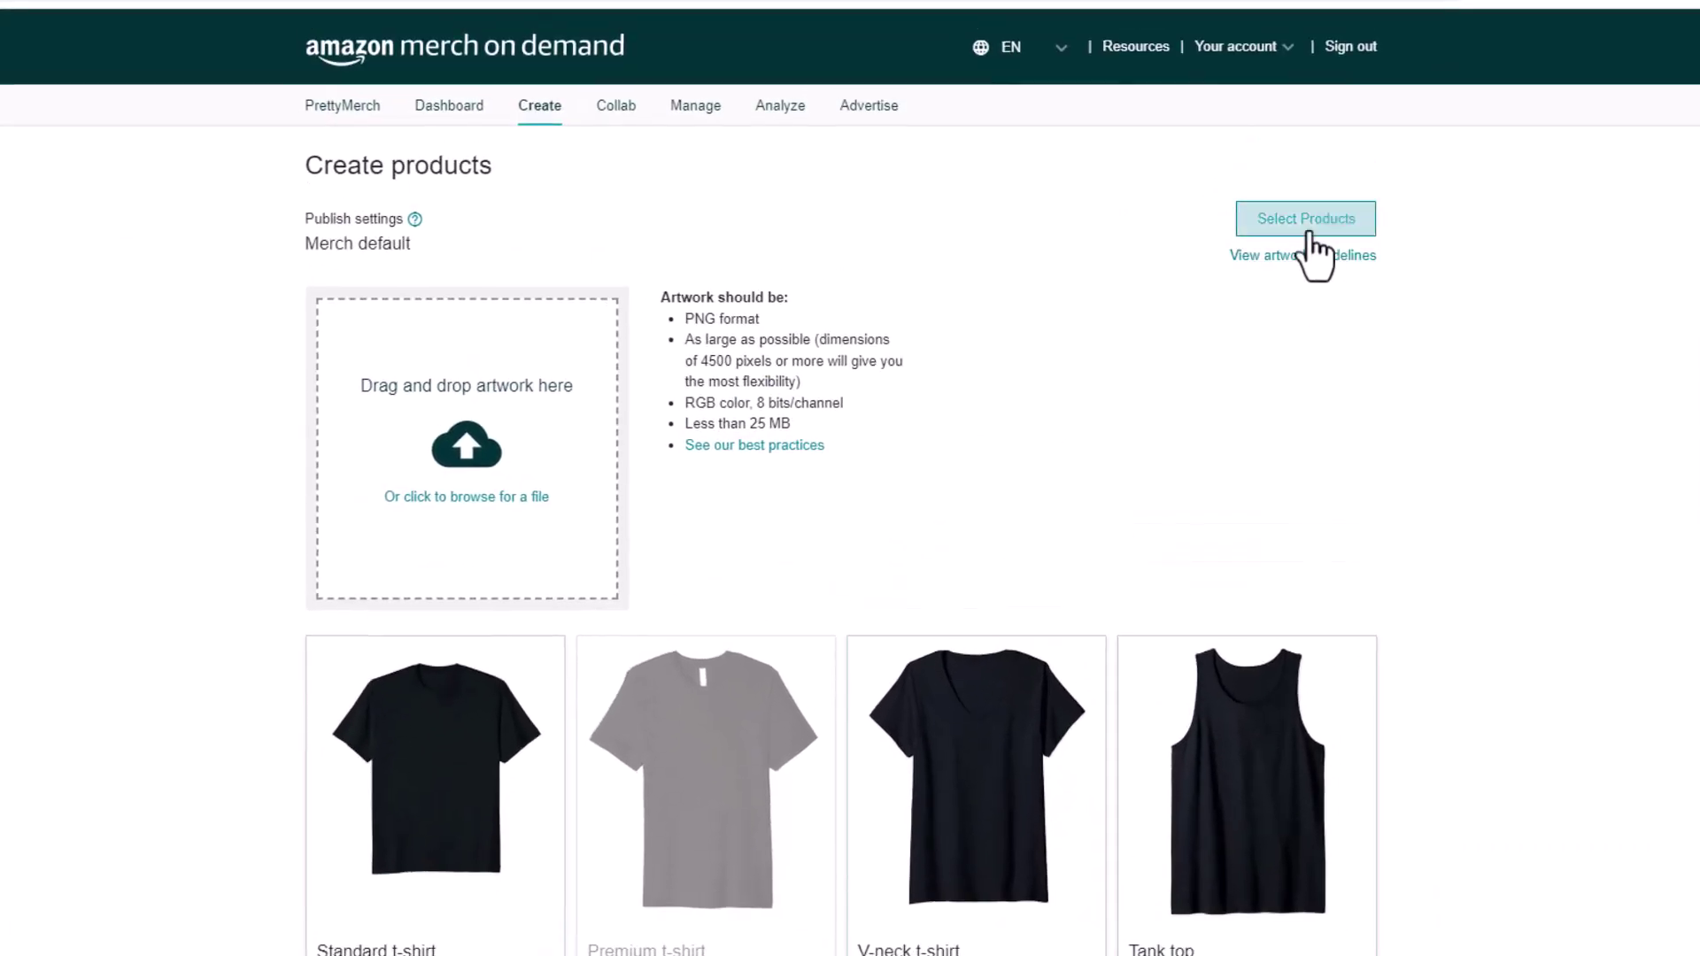
left_click(1309, 232)
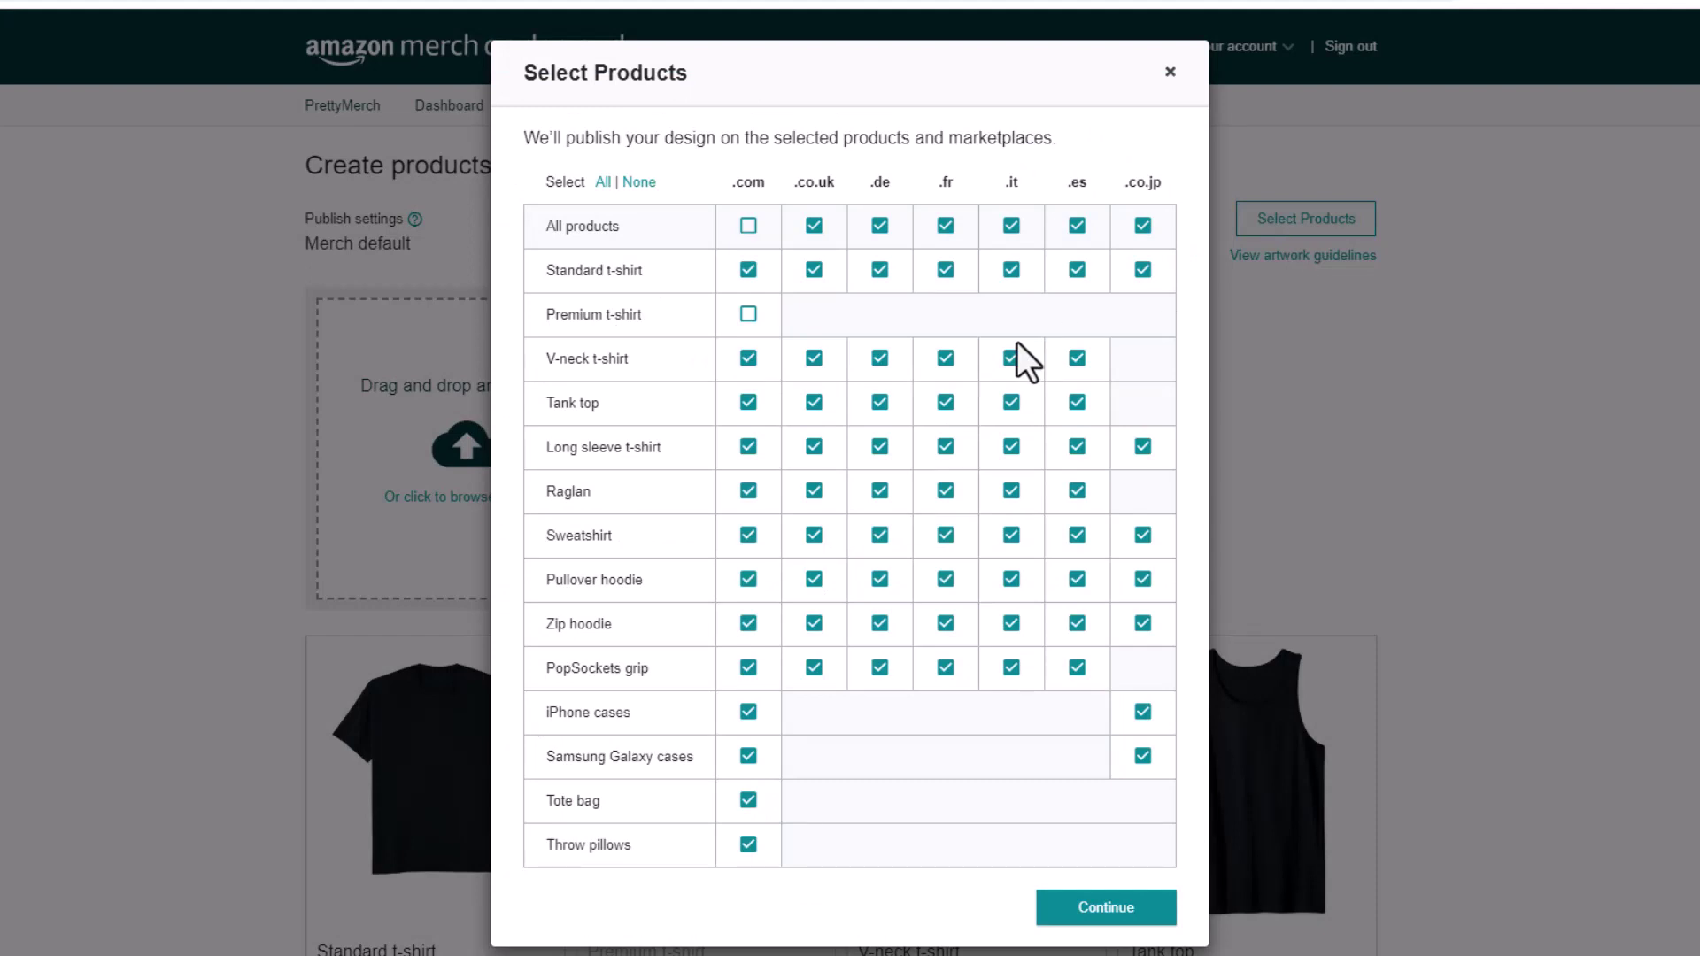
left_click(639, 182)
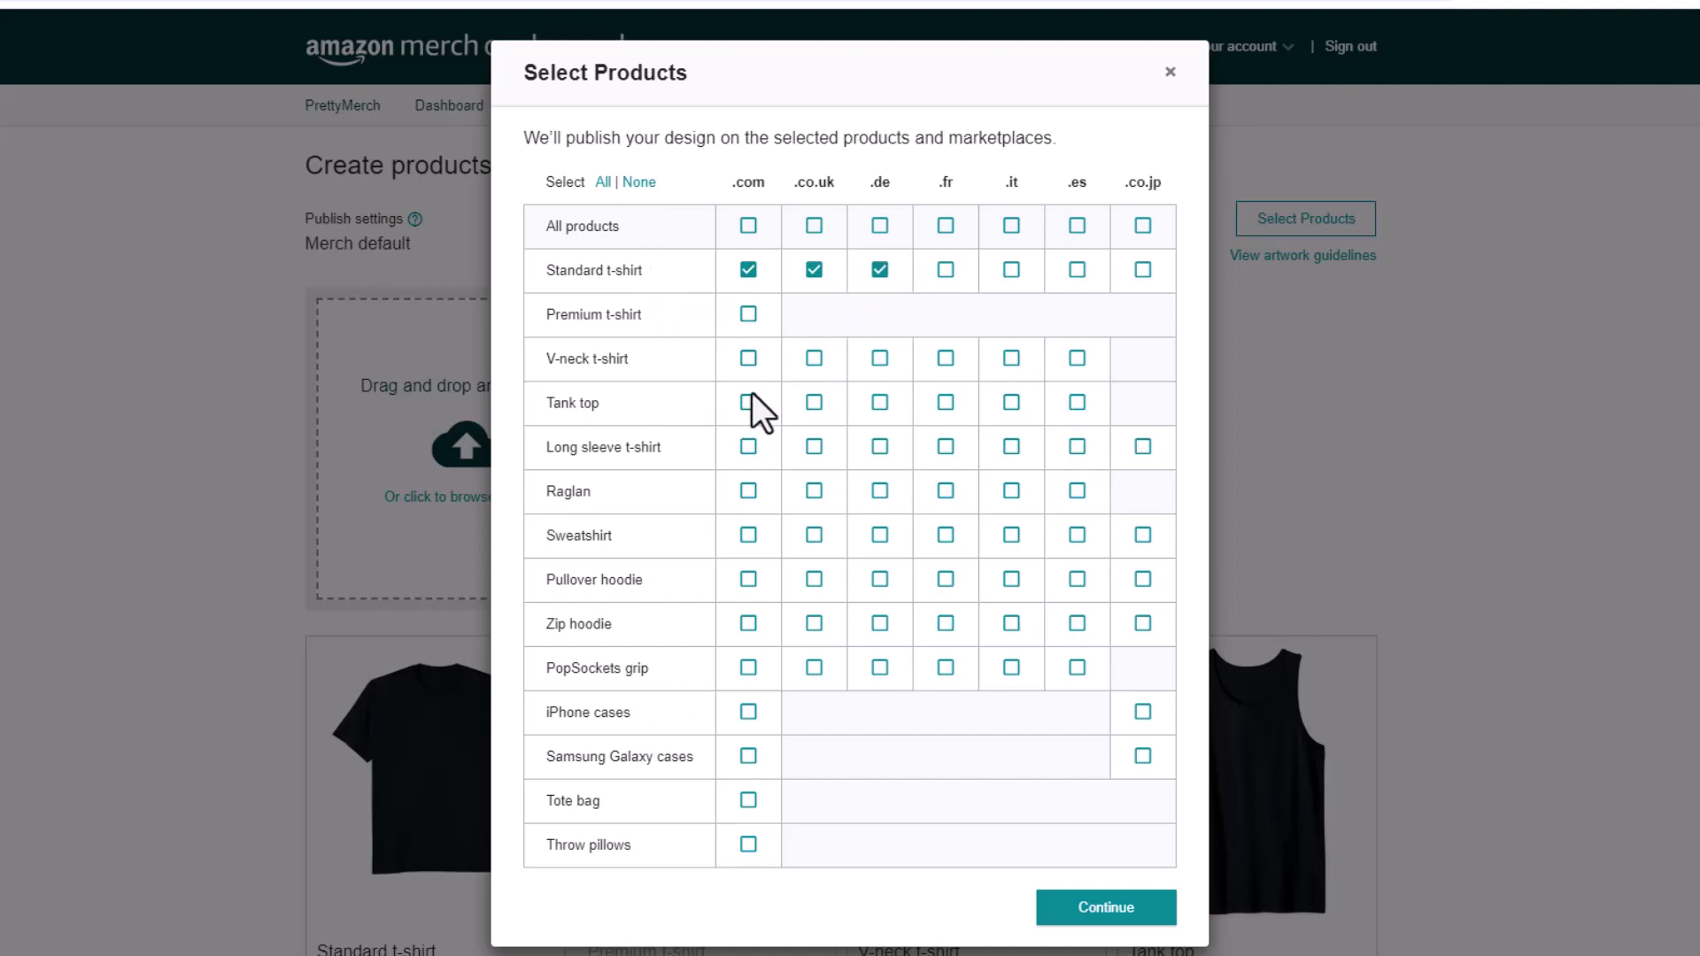
left_click(749, 447)
left_click(748, 535)
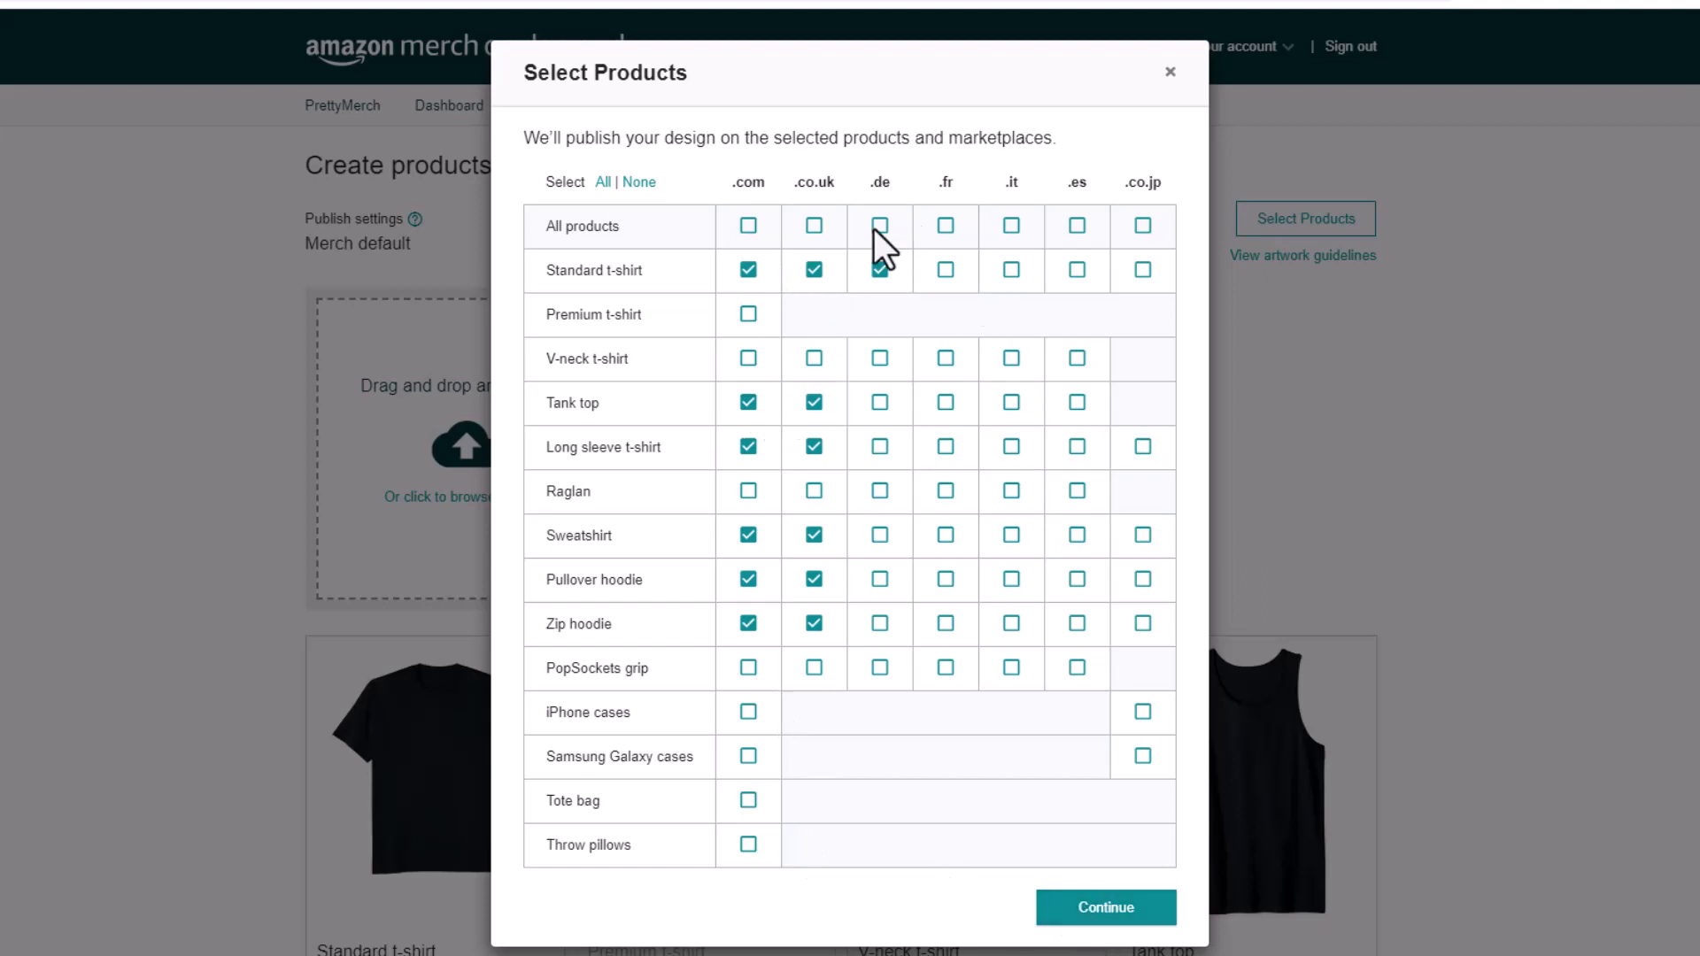
left_click(1123, 903)
- Add the Youth fit to the Standard t-shirt
scroll(869, 431, "down", 4)
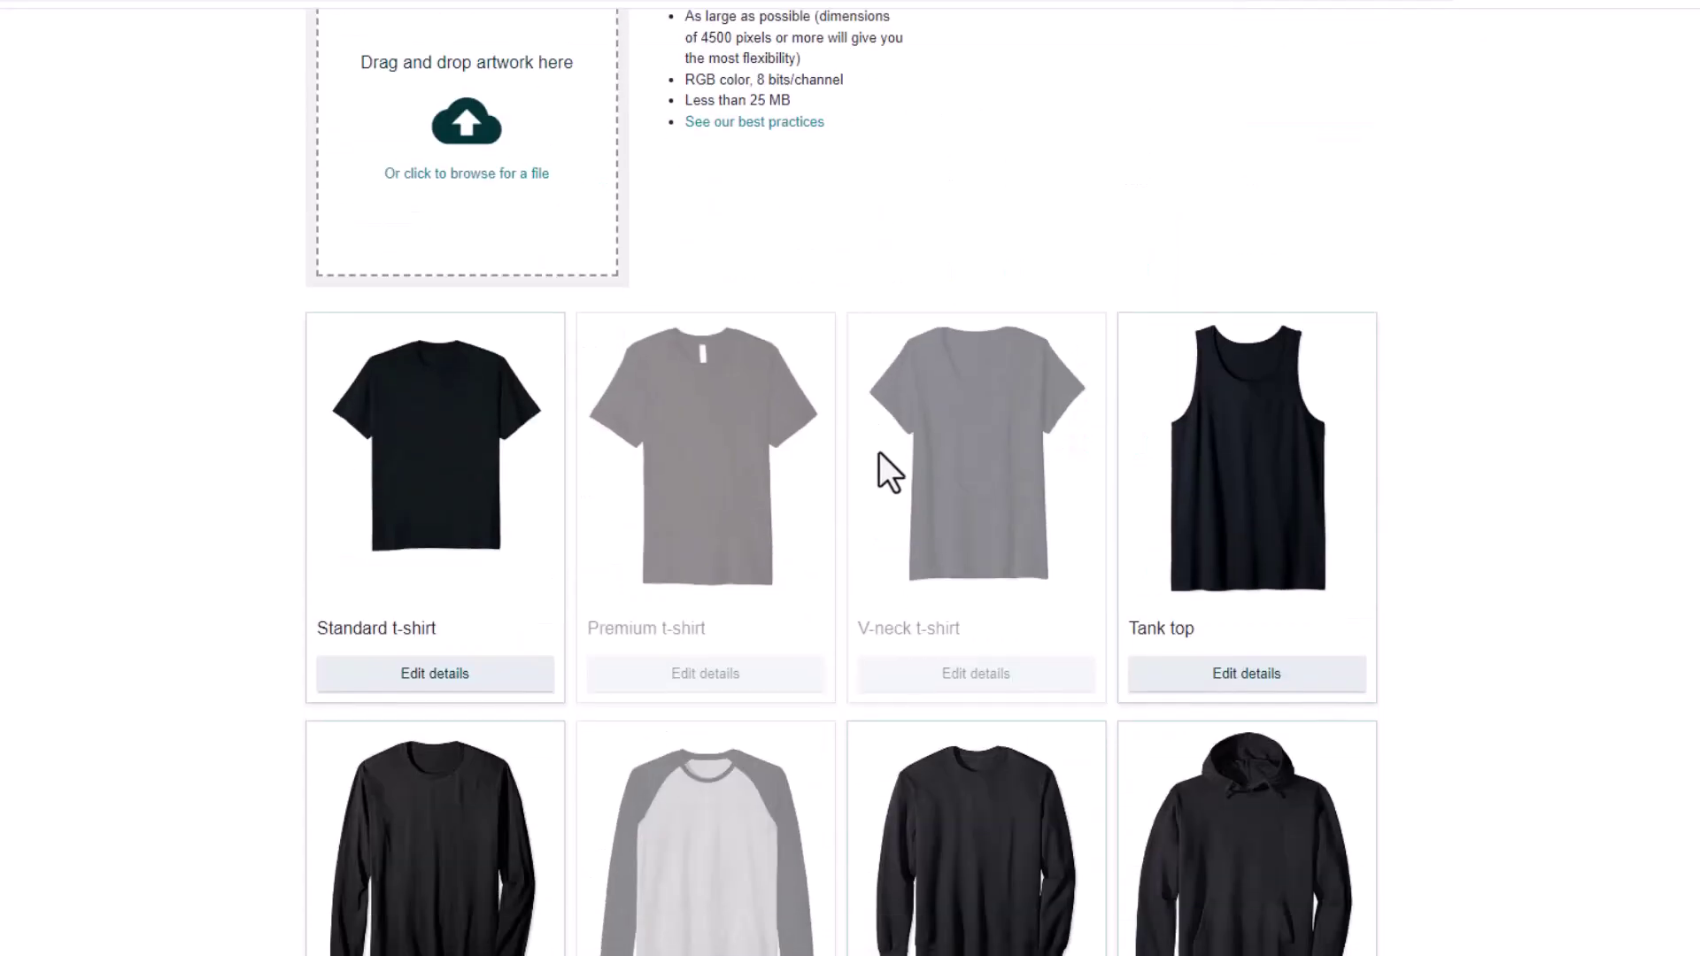
left_click(456, 677)
scroll(456, 677, "down", 4)
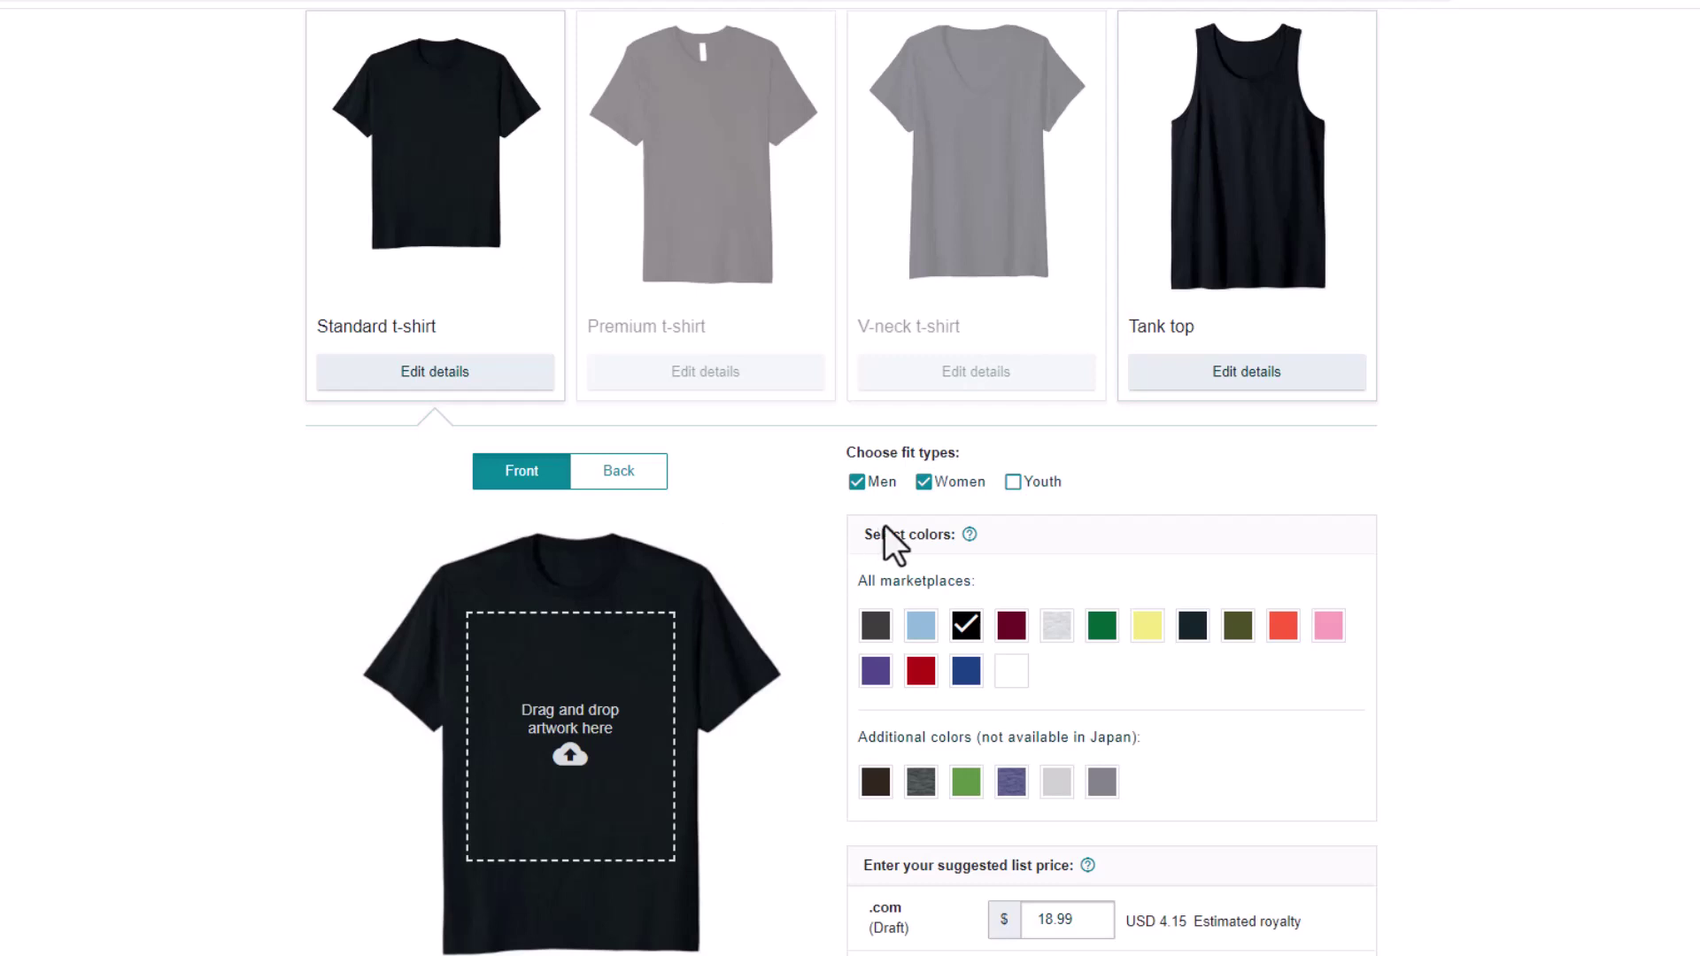
left_click(1018, 483)
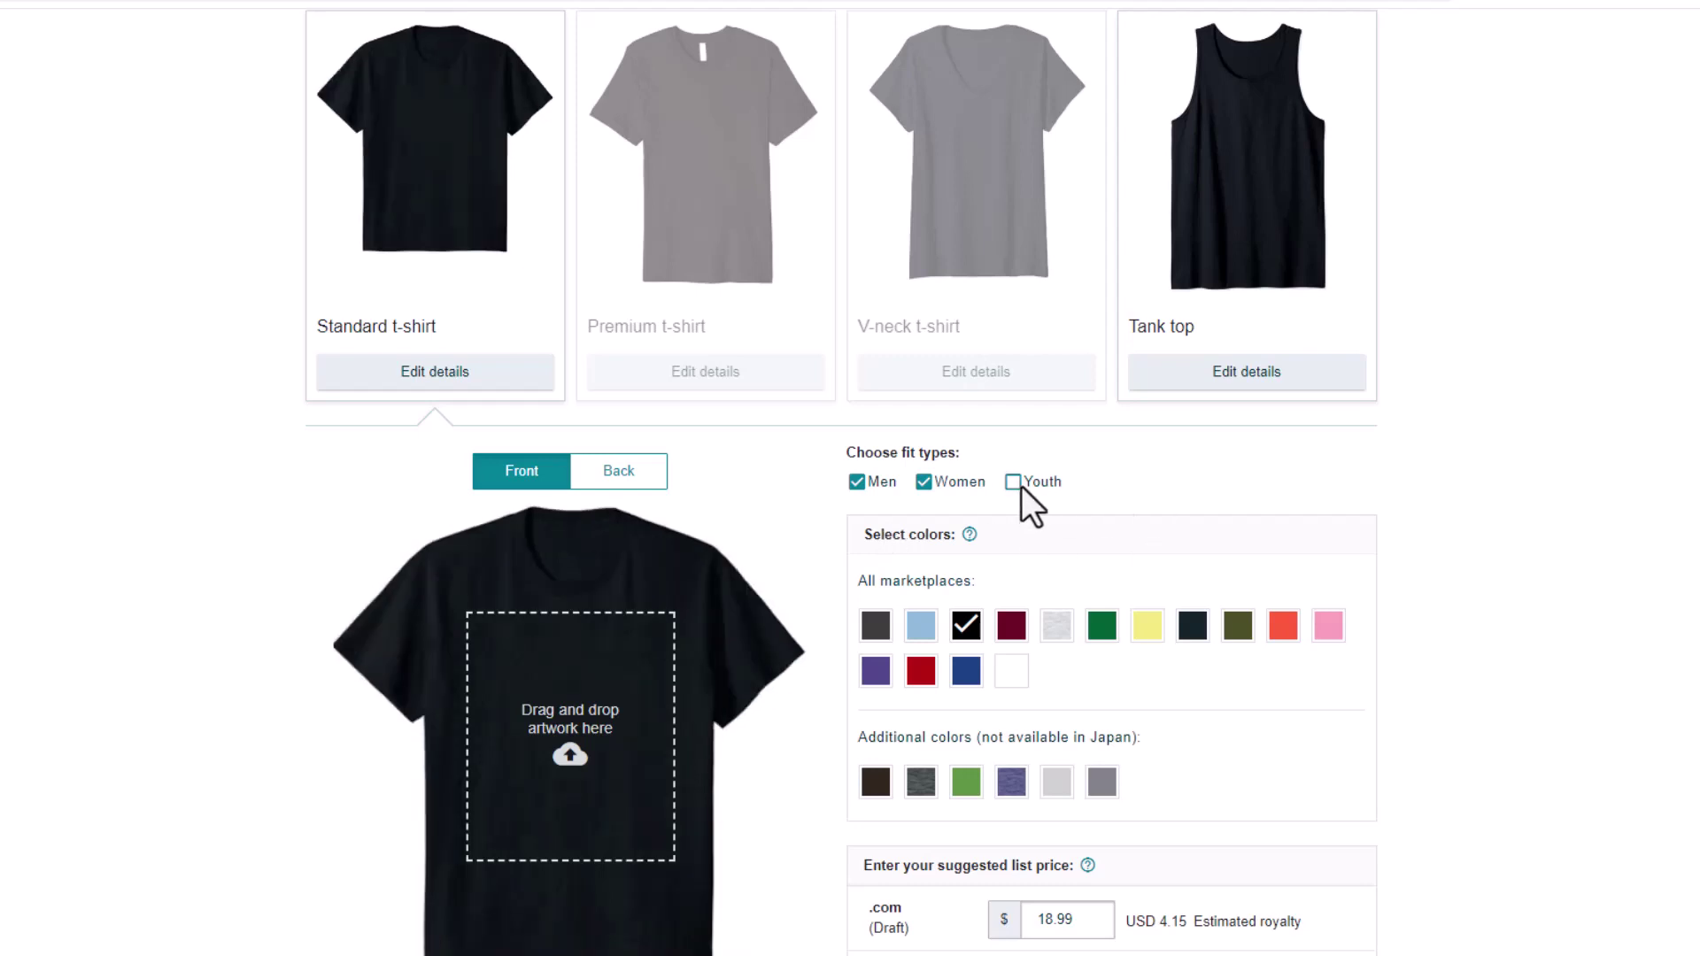
- Add Royal Blue, Red, Heather Blue and Dark Heather Grey to the Standard t-shirt
scroll(1038, 505, "down", 1)
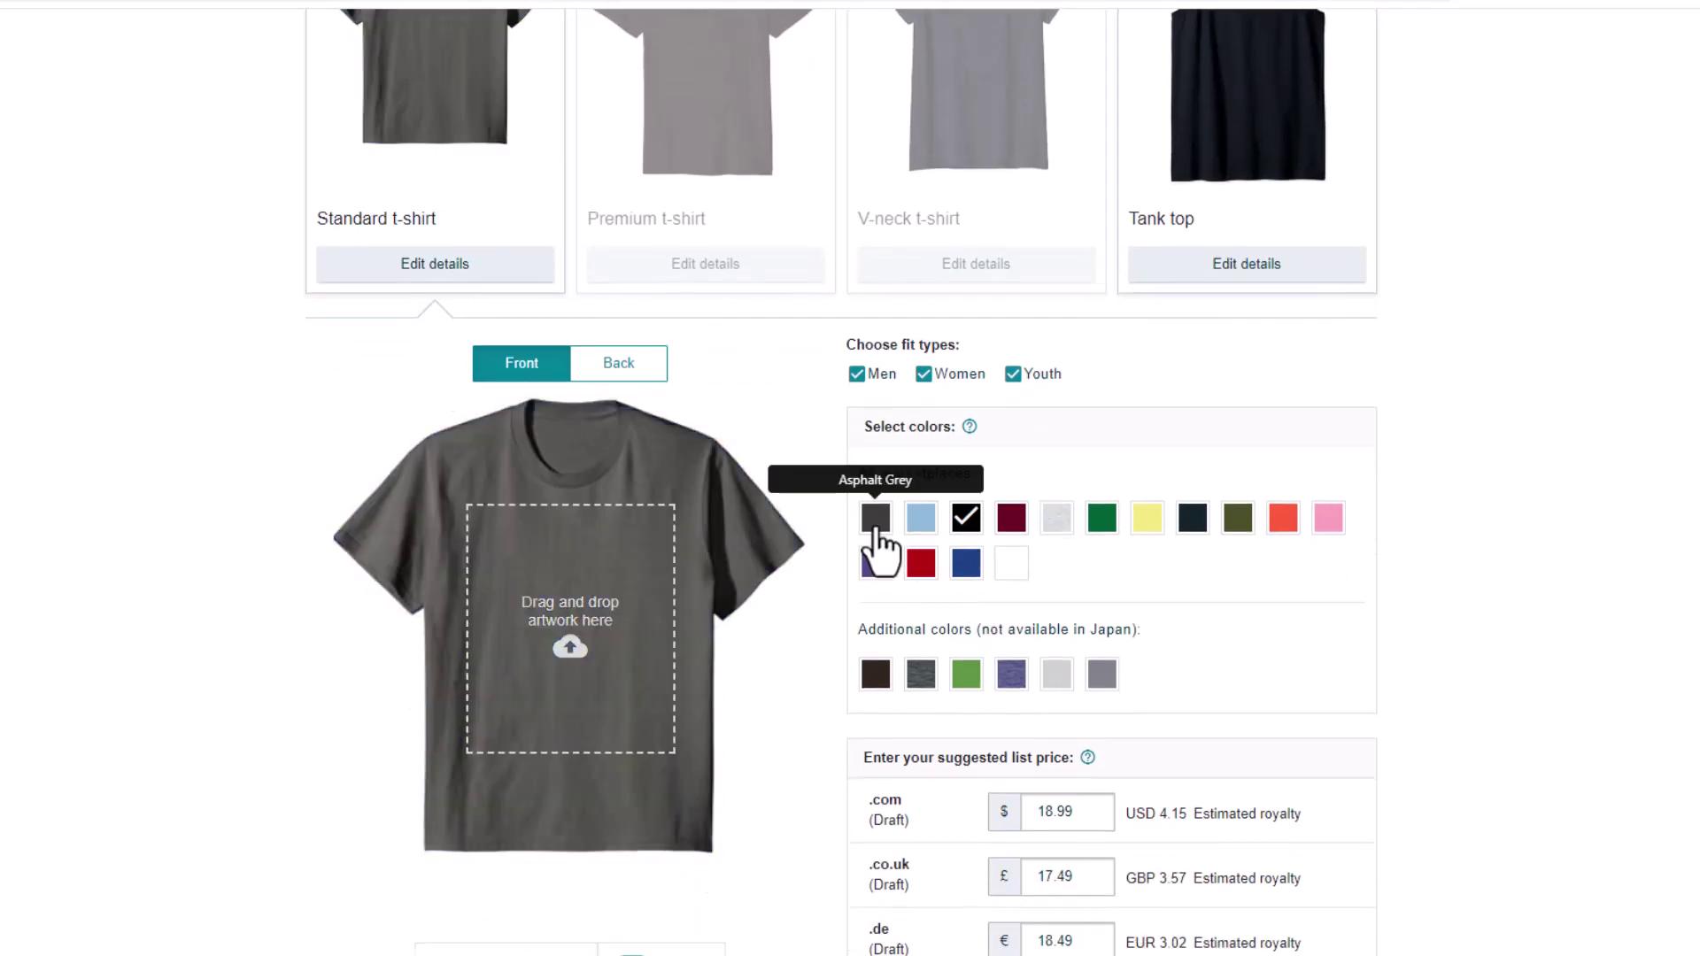
mouse_move(661, 954)
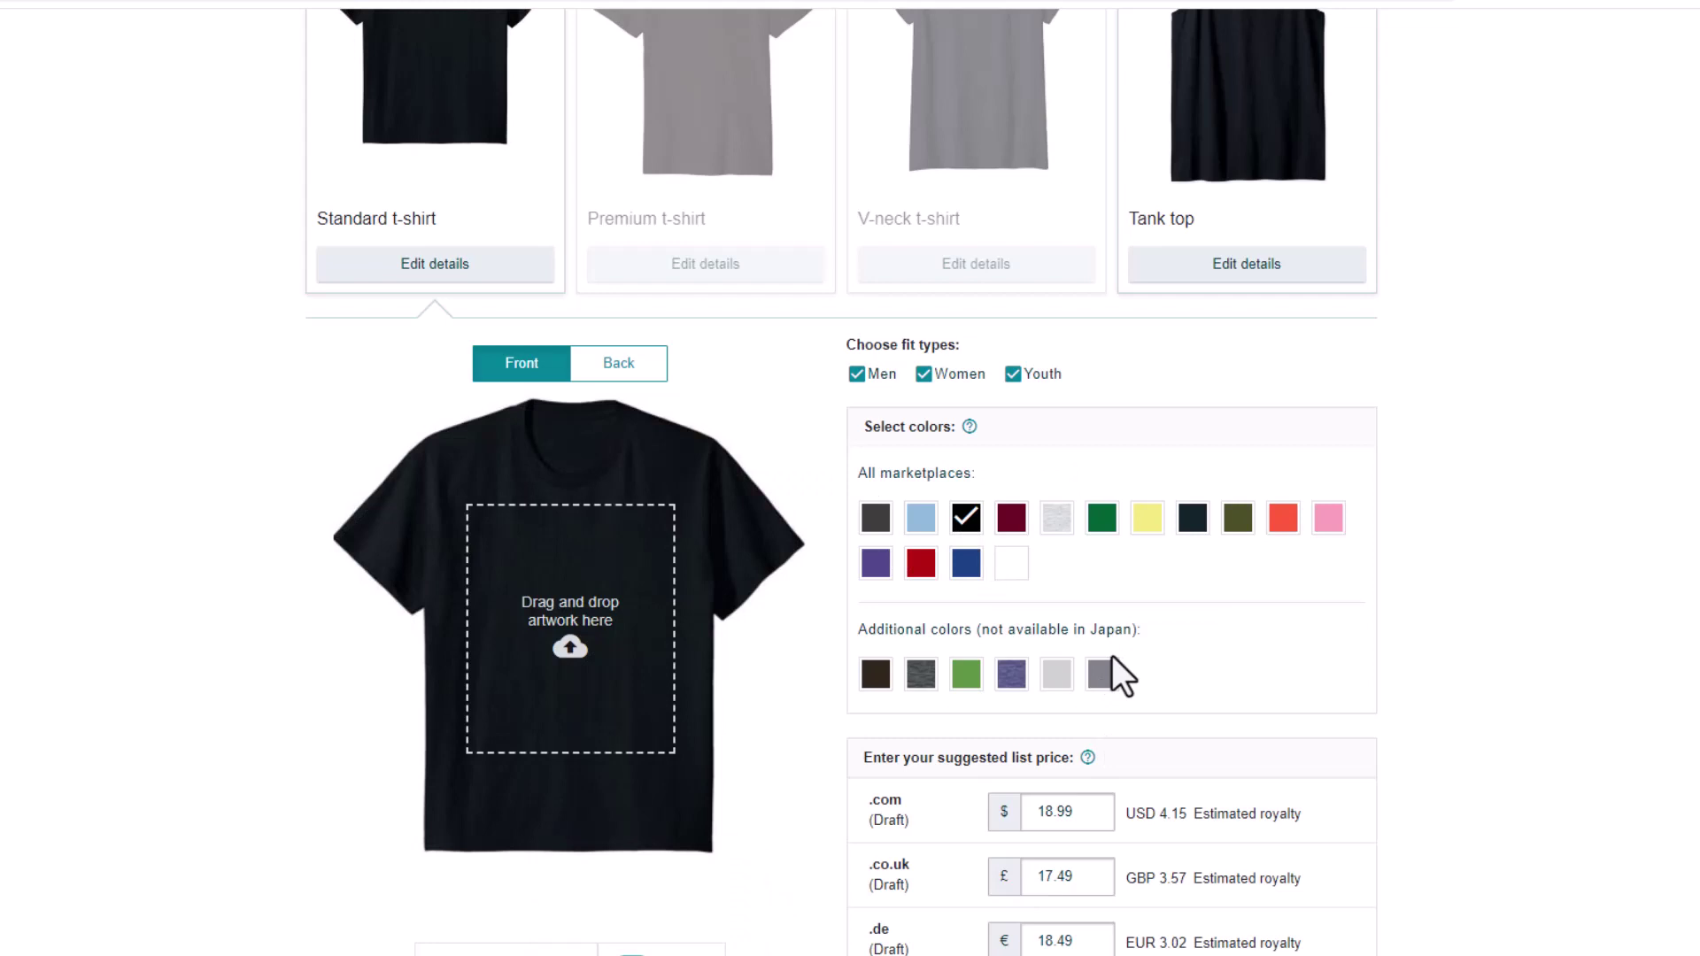
left_click(966, 566)
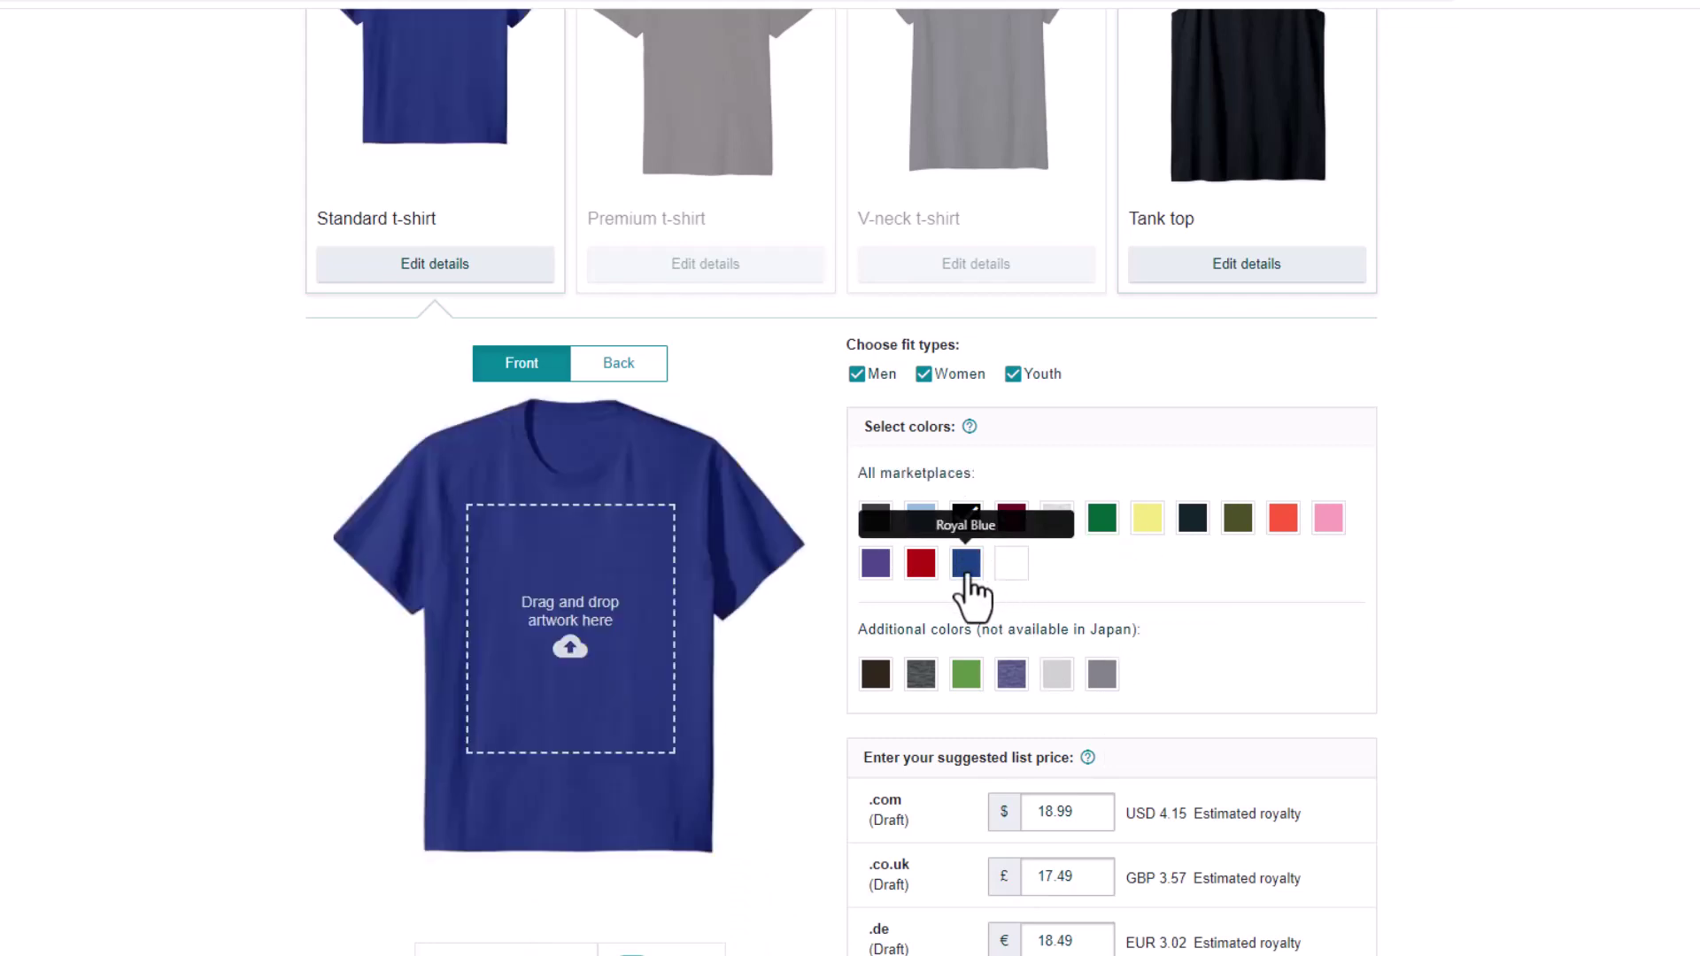
left_click(921, 564)
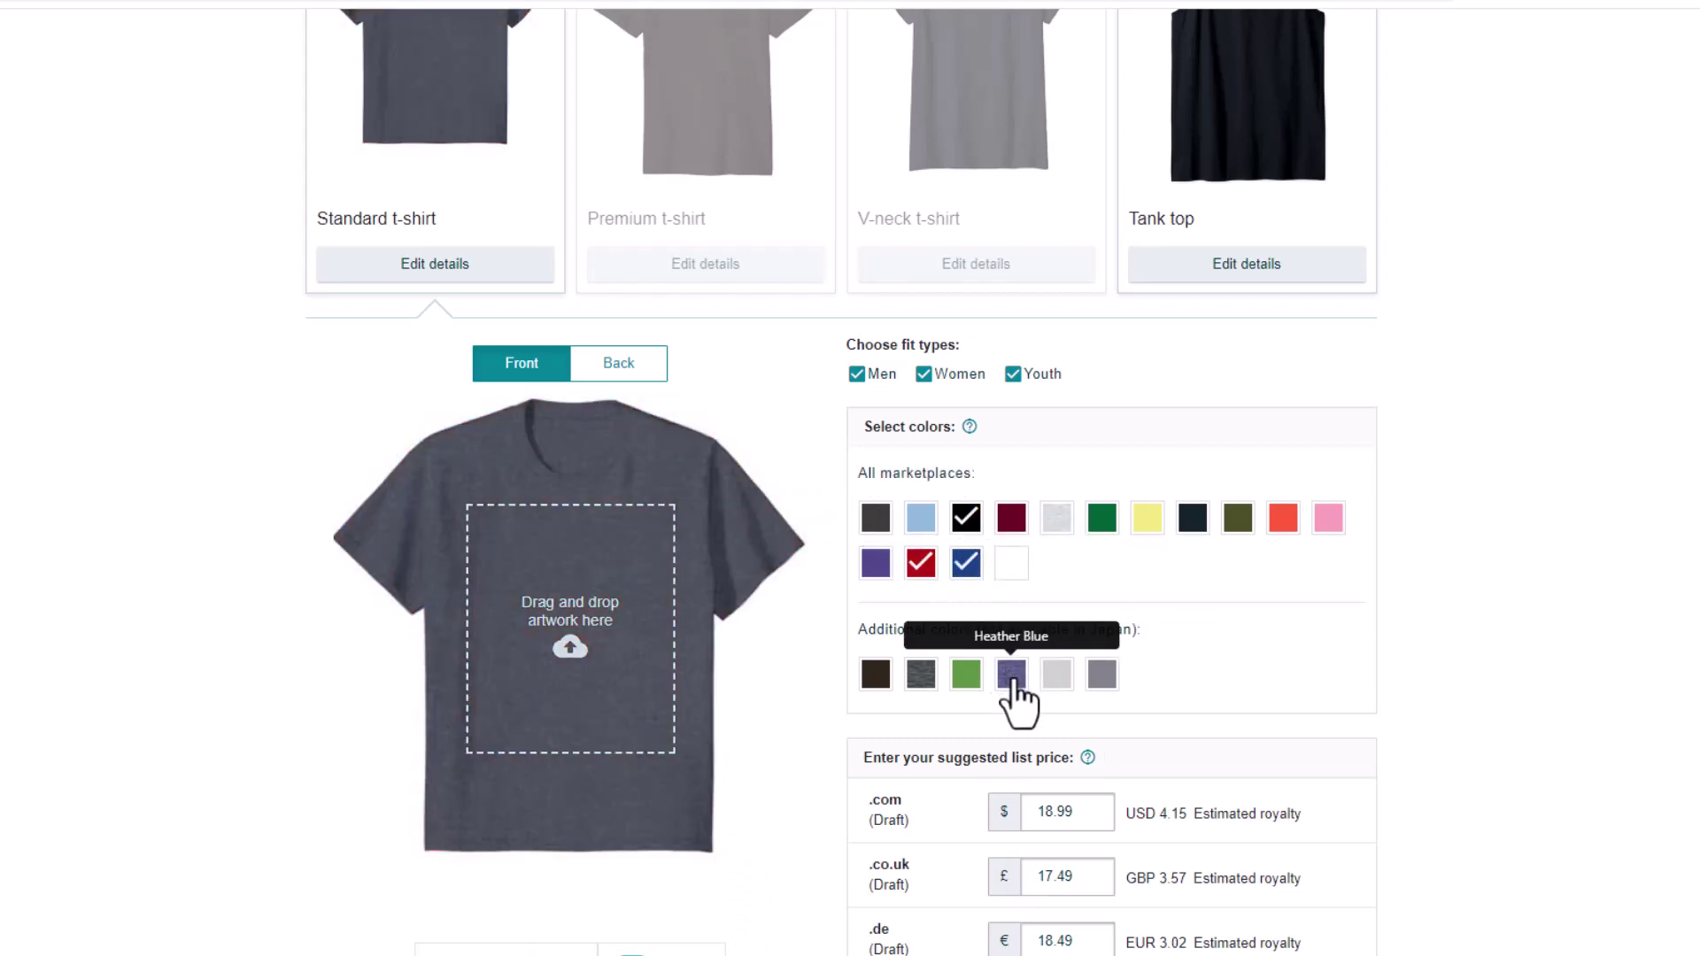
left_click(1011, 682)
left_click(925, 684)
- Check the Standard t-shirt's suggested prices: 18.99 (.com), 17.49 (.co.uk), 18.49 (.de)
scroll(1018, 673, "down", 2)
left_click_drag(1083, 616, 1018, 599)
left_click_drag(1086, 656, 1040, 661)
left_click_drag(1097, 732, 1036, 726)
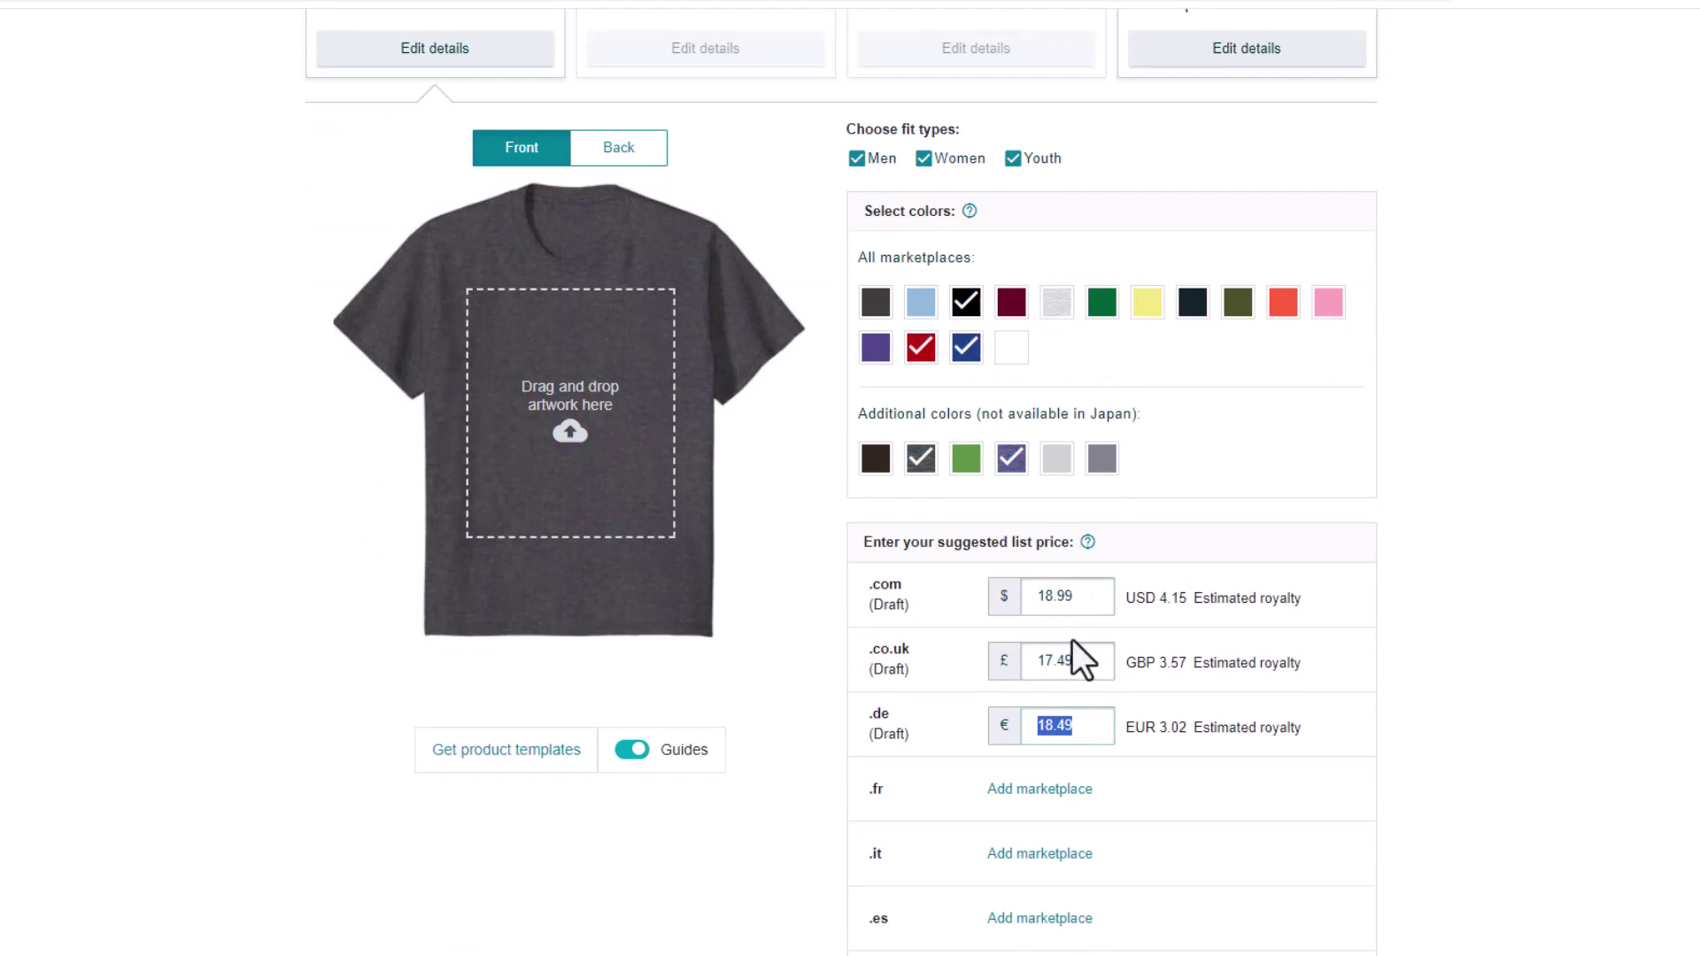
scroll(1073, 658, "up", 2)
scroll(1142, 496, "up", 1)
- Add Dark Heather, Red, Royal Blue, Purple and Navy to the Tank top
left_click(1236, 376)
scroll(1152, 487, "down", 1)
left_click(921, 483)
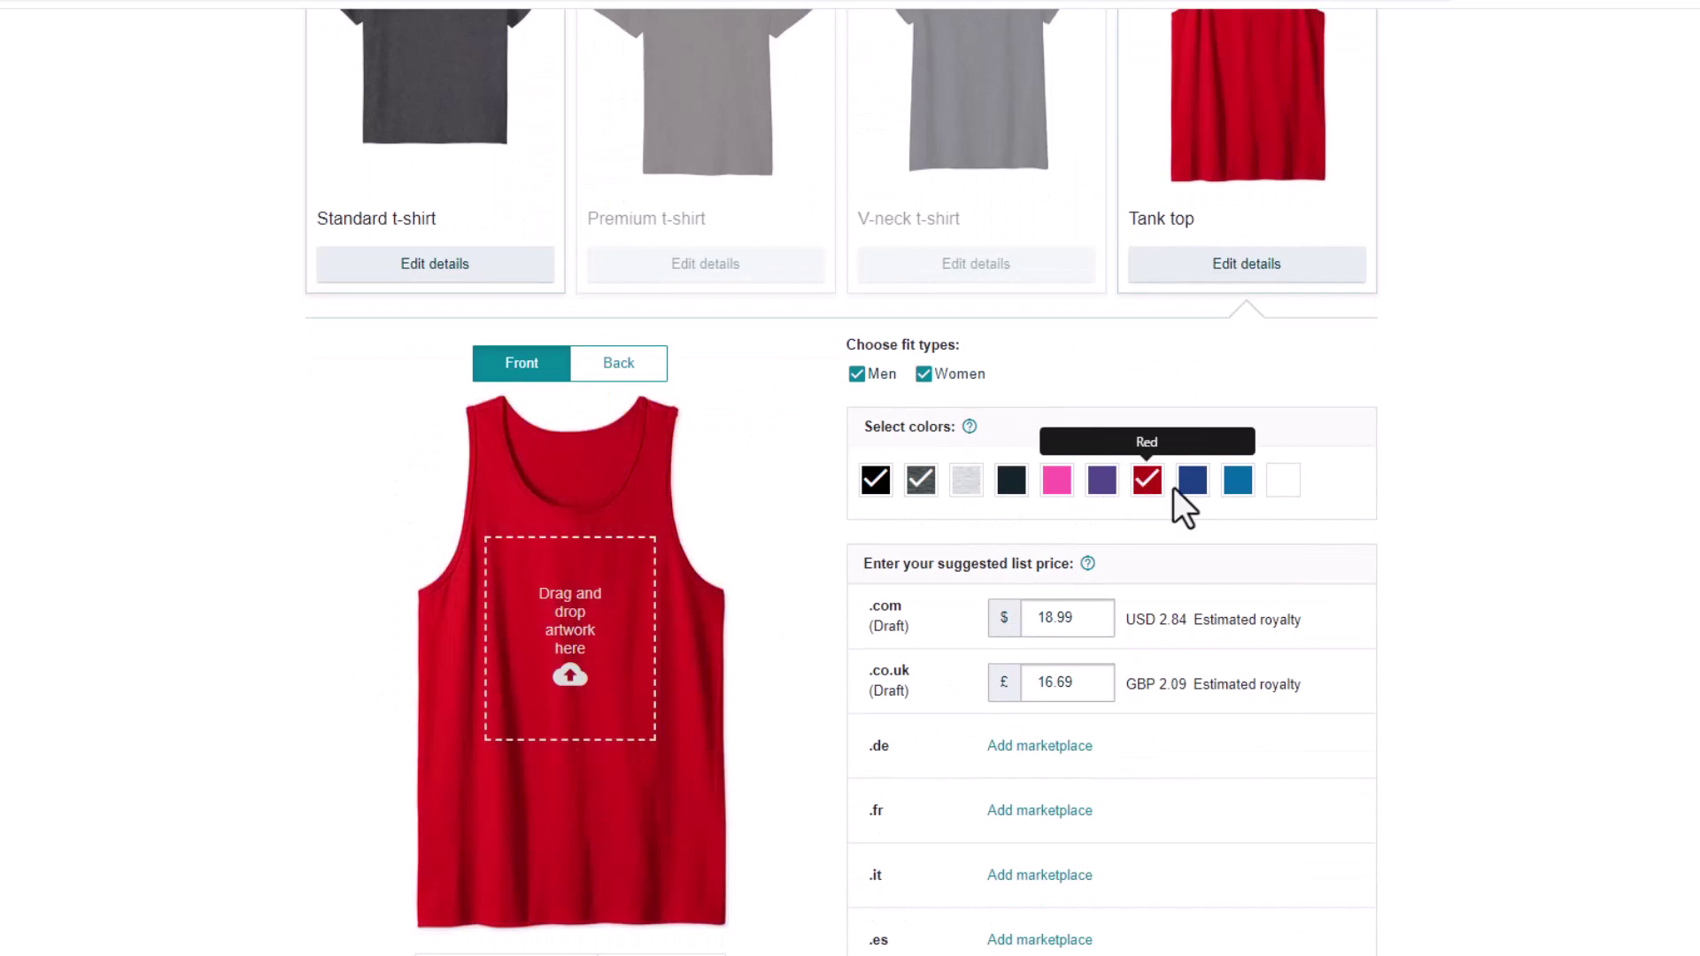
left_click(1148, 483)
left_click(1193, 483)
left_click(1101, 483)
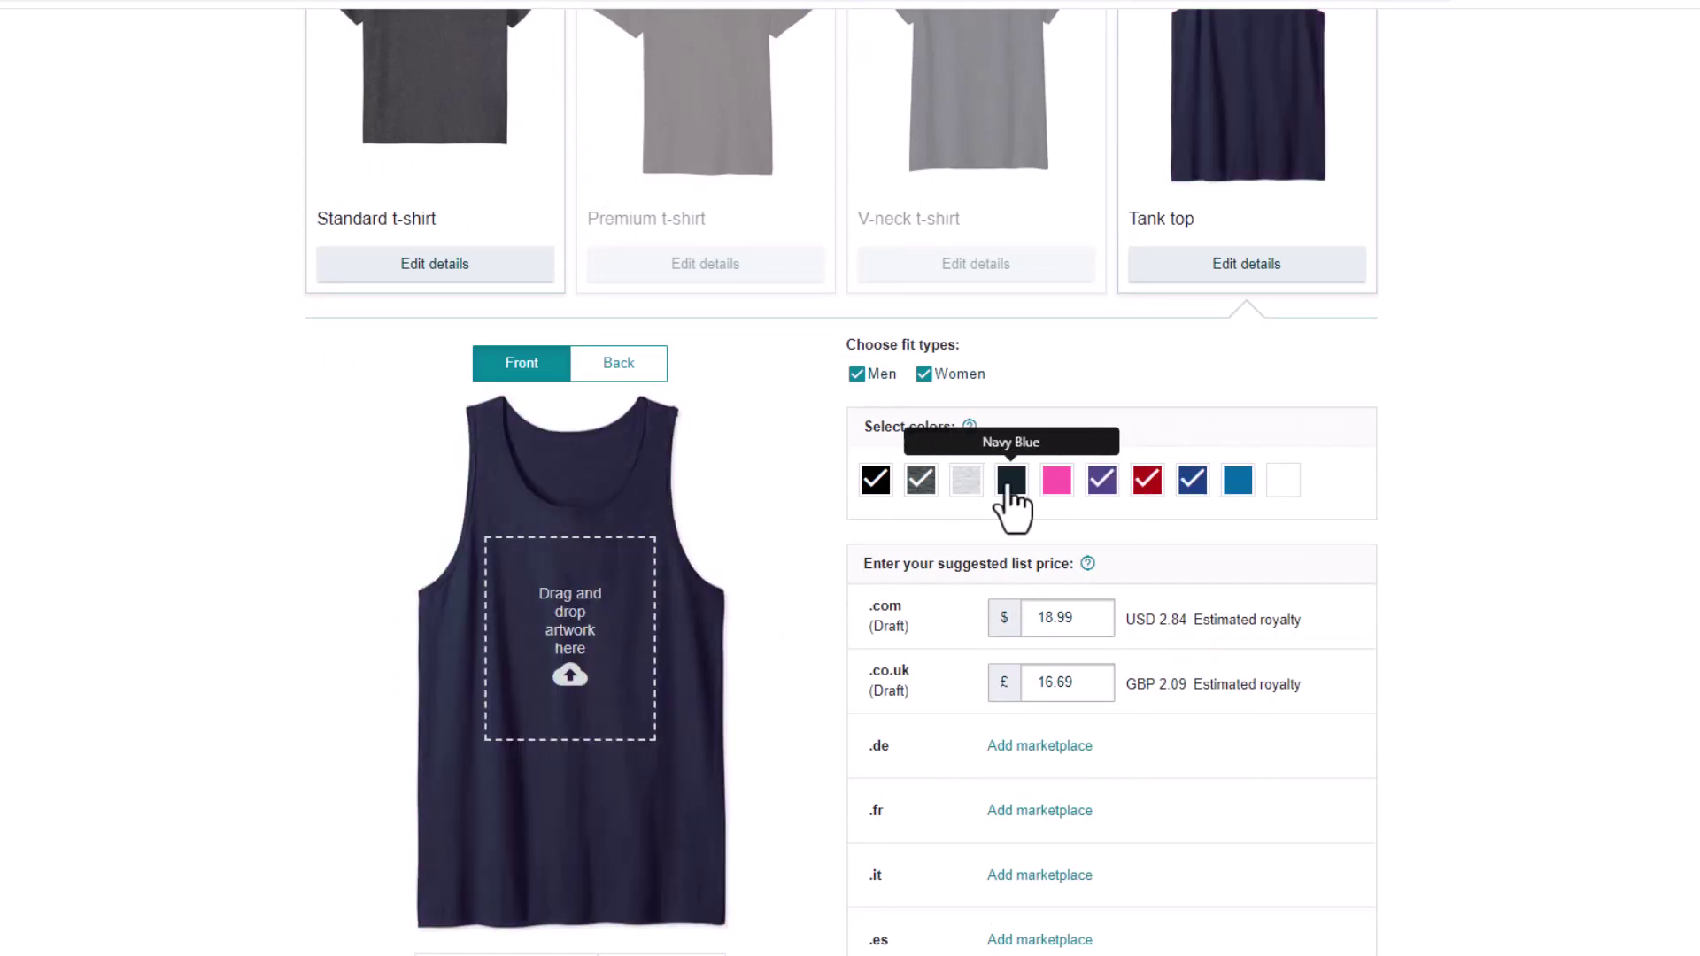
left_click(1012, 482)
- Add Navy, Royal Blue and Dark Heather Grey to the Long sleeve t-shirt
scroll(1041, 503, "down", 1)
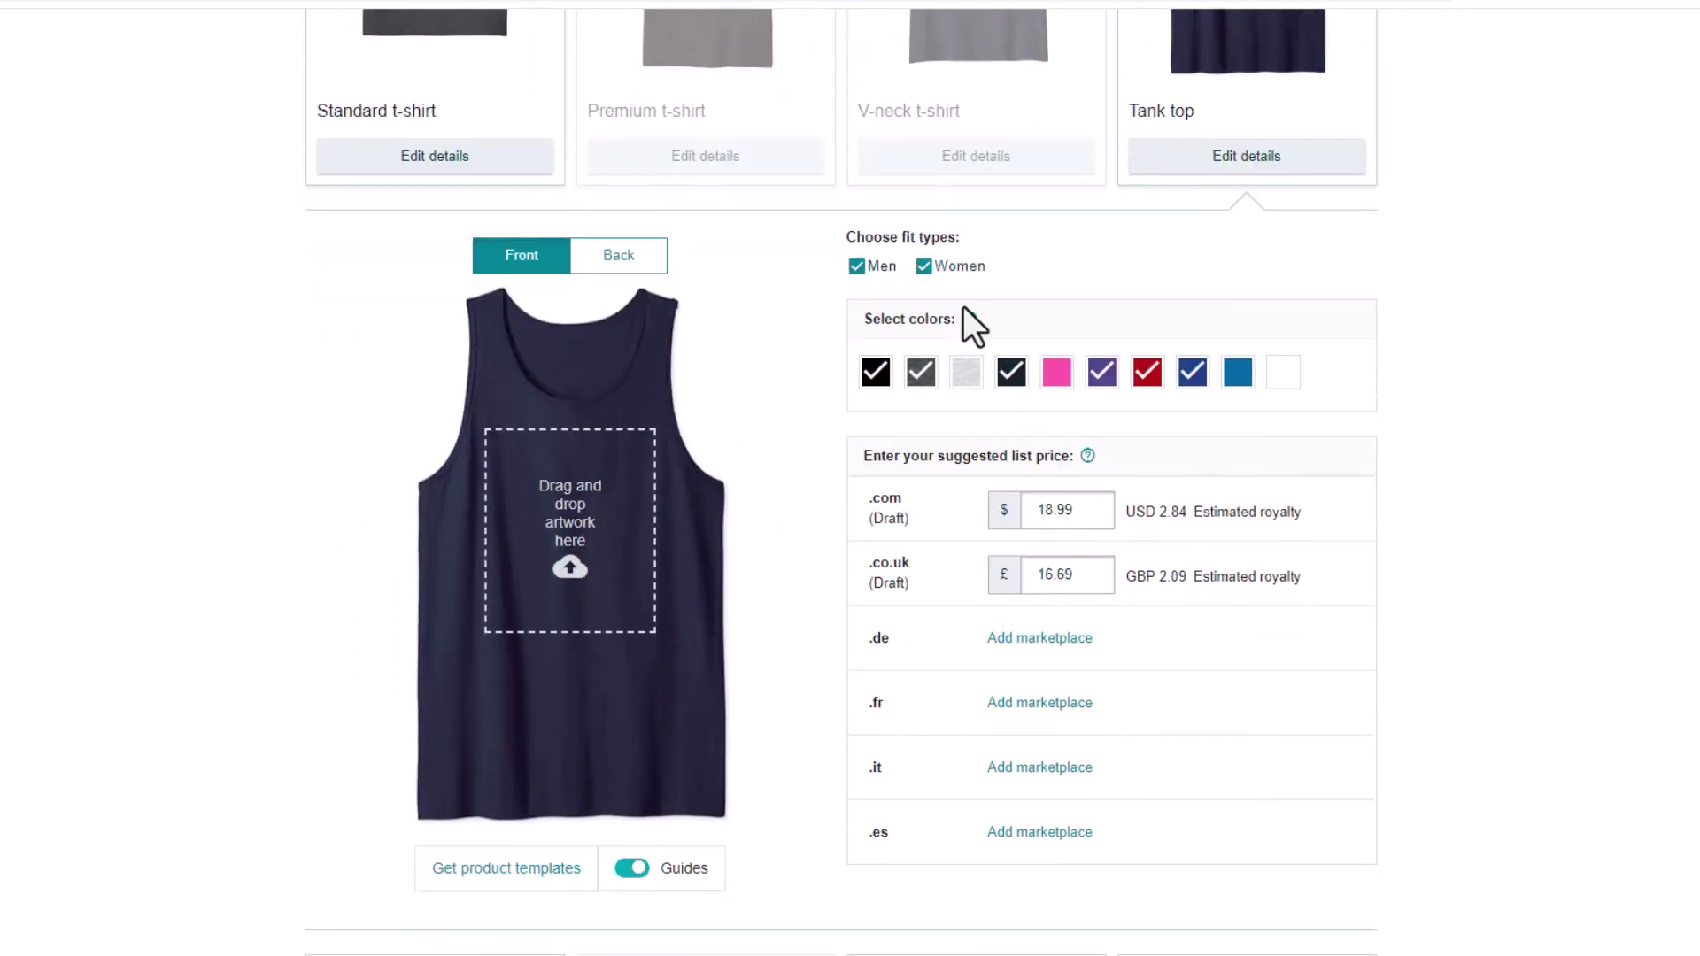
scroll(1098, 455, "down", 7)
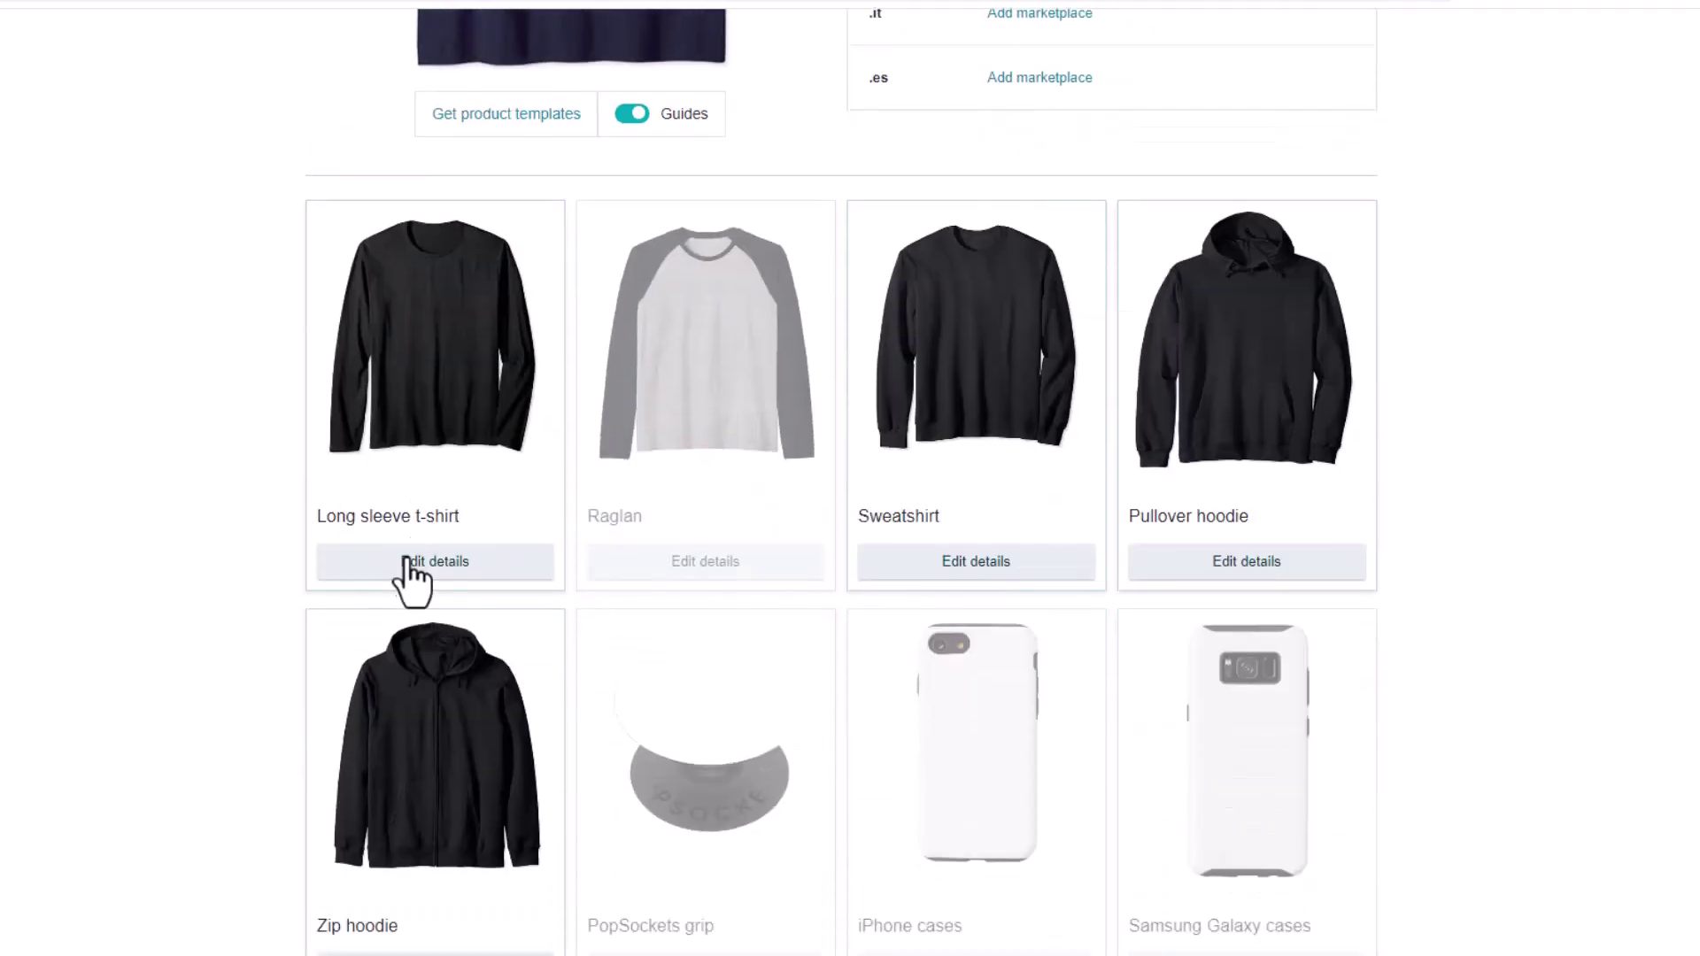
left_click(412, 562)
scroll(941, 505, "up", 5)
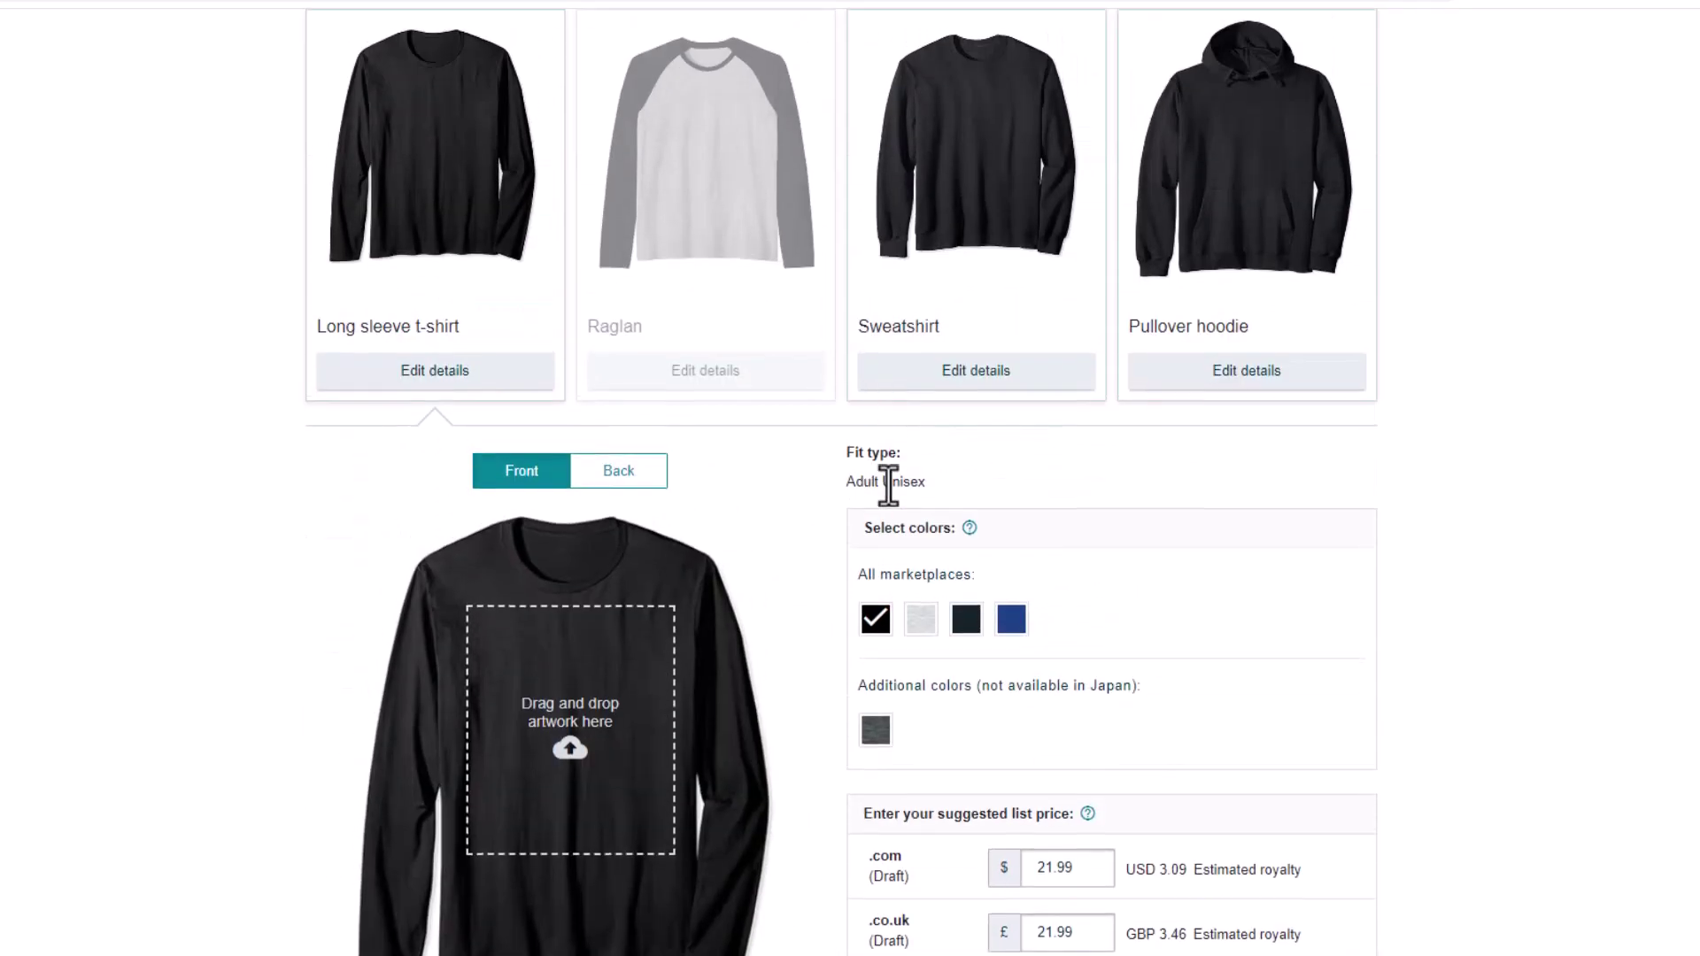
scroll(1081, 493, "down", 4)
scroll(967, 404, "up", 1)
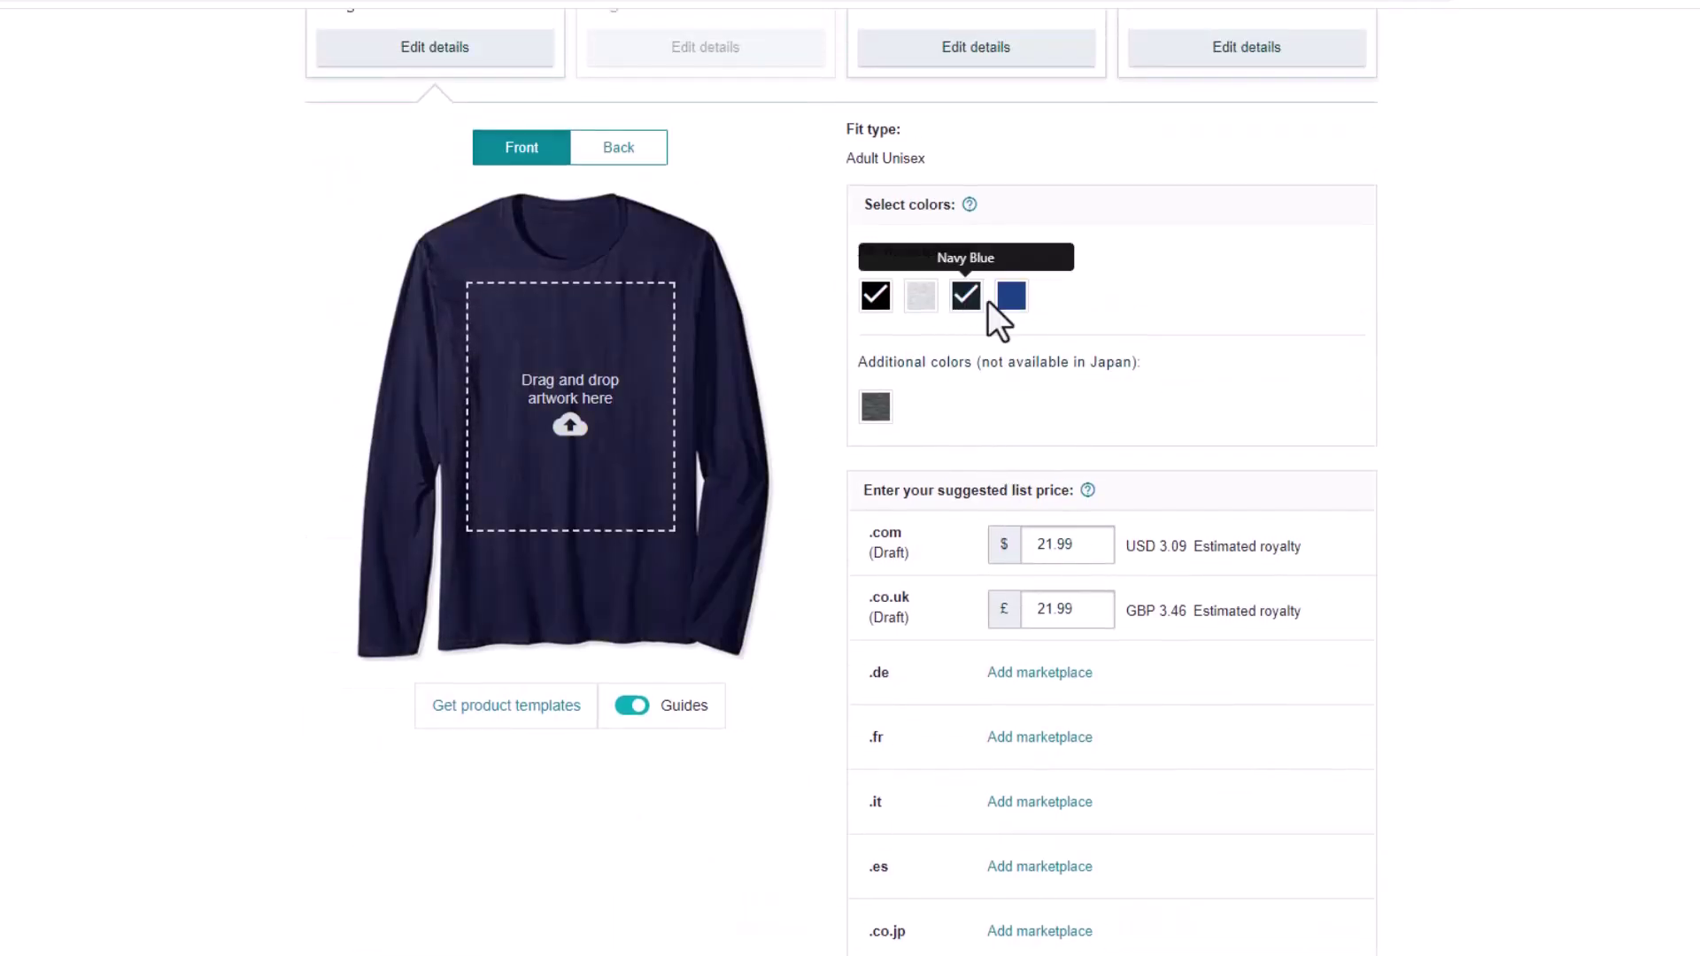
left_click(966, 295)
left_click(1009, 297)
left_click(875, 409)
- Add Navy, Royal Blue and Dark Heather Grey to the Sweatshirt
scroll(900, 426, "up", 3)
scroll(965, 469, "up", 1)
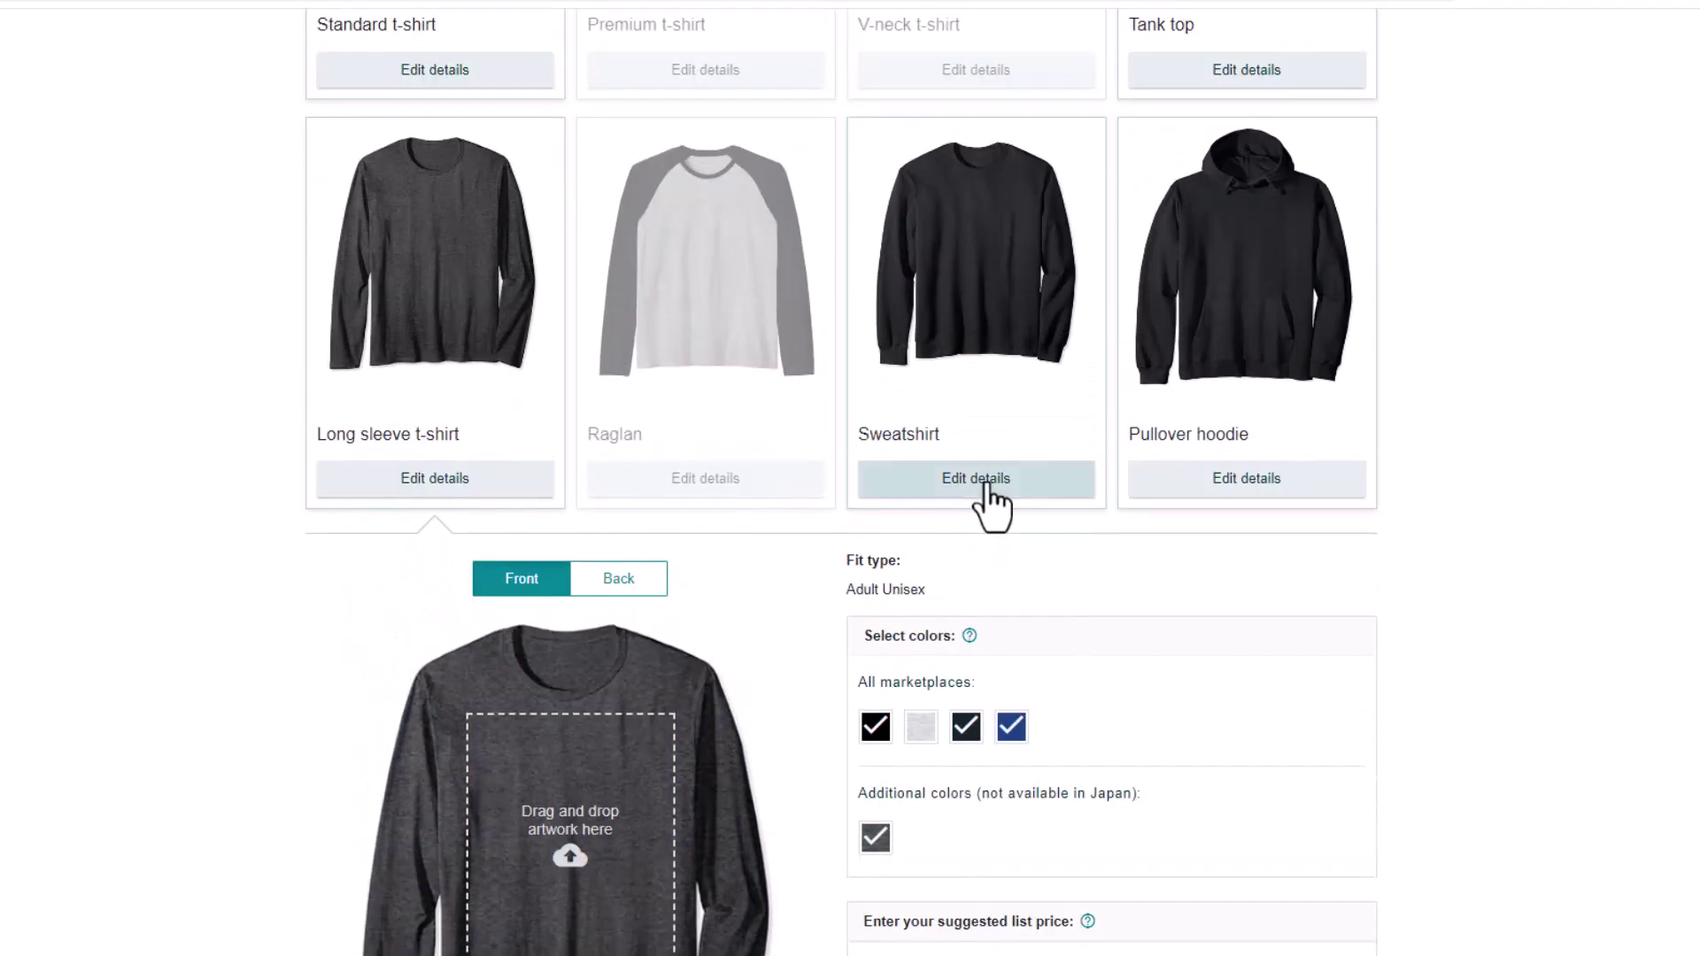
left_click(988, 483)
scroll(1006, 550, "down", 1)
left_click(979, 625)
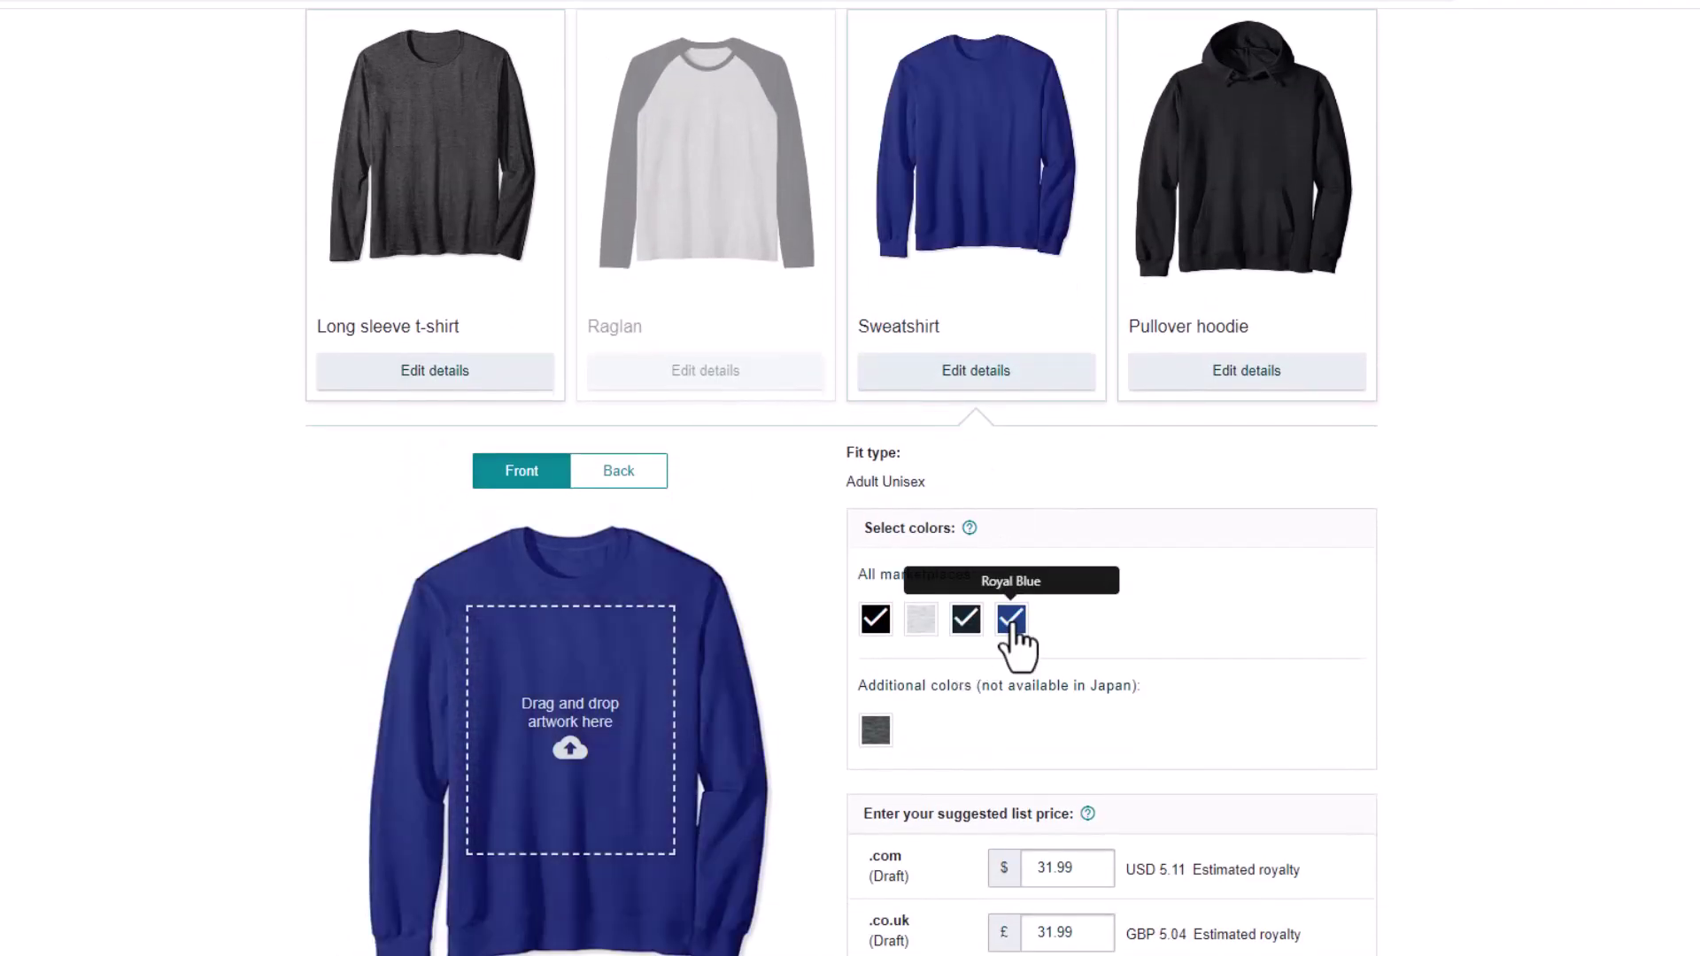
left_click(1011, 620)
left_click(876, 729)
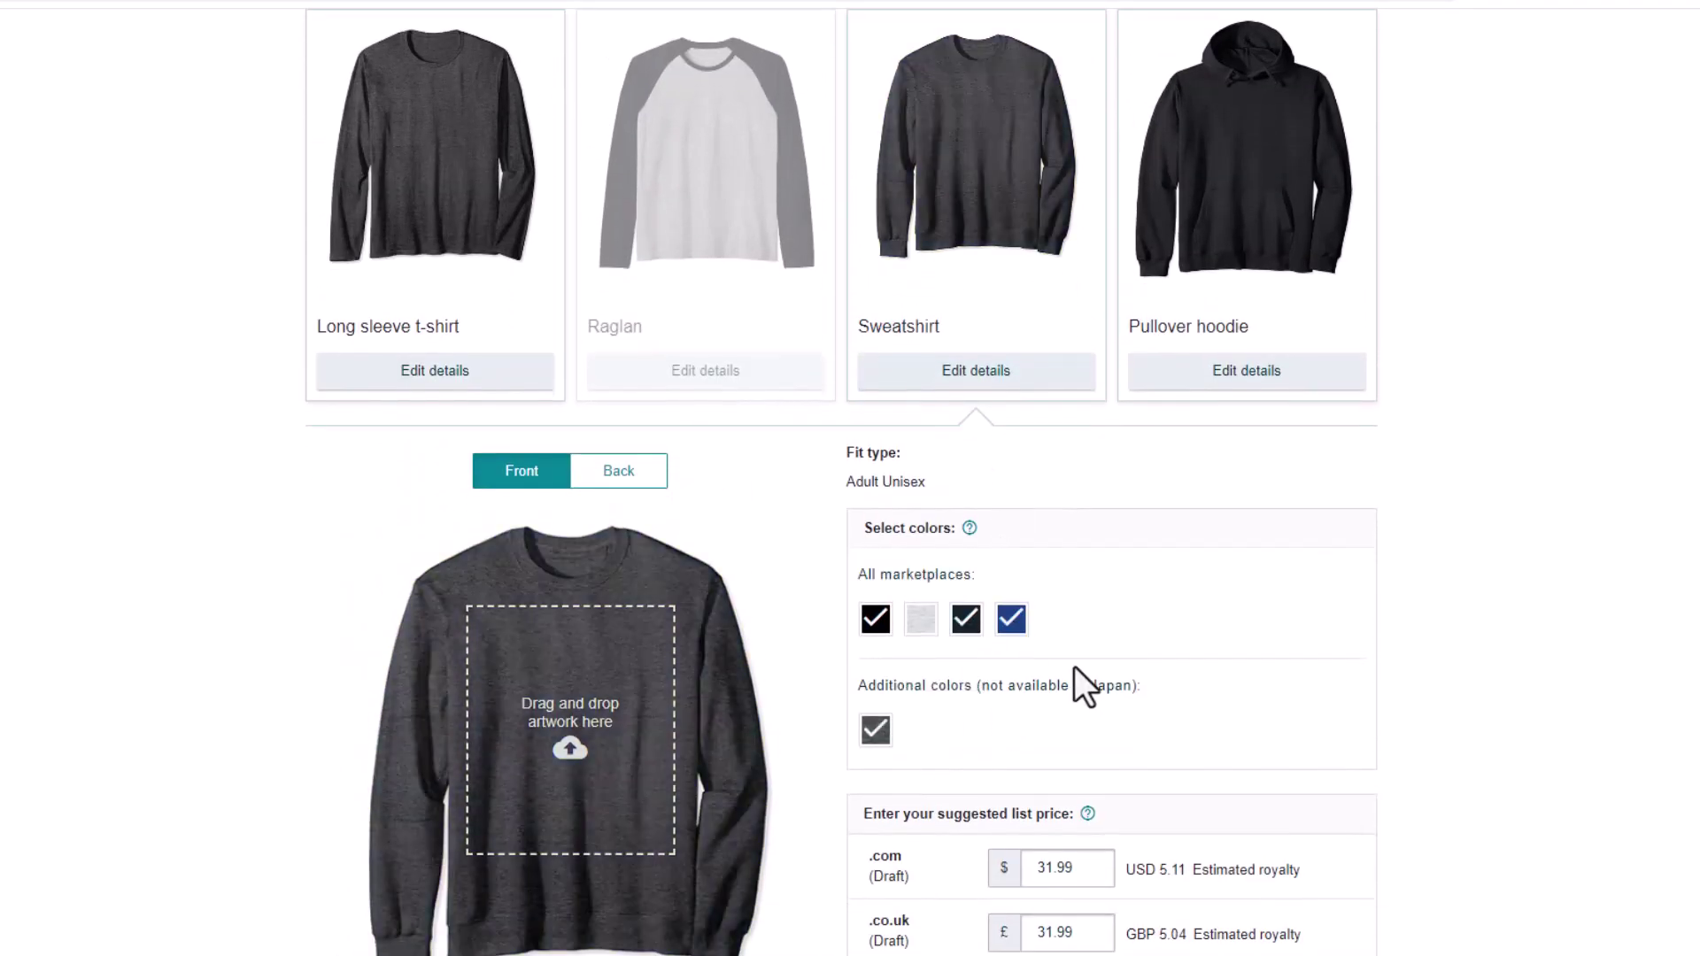
- Add Navy, Royal Blue and Dark Heather Grey to the Pullover hoodie
left_click(1245, 386)
scroll(1088, 433, "down", 1)
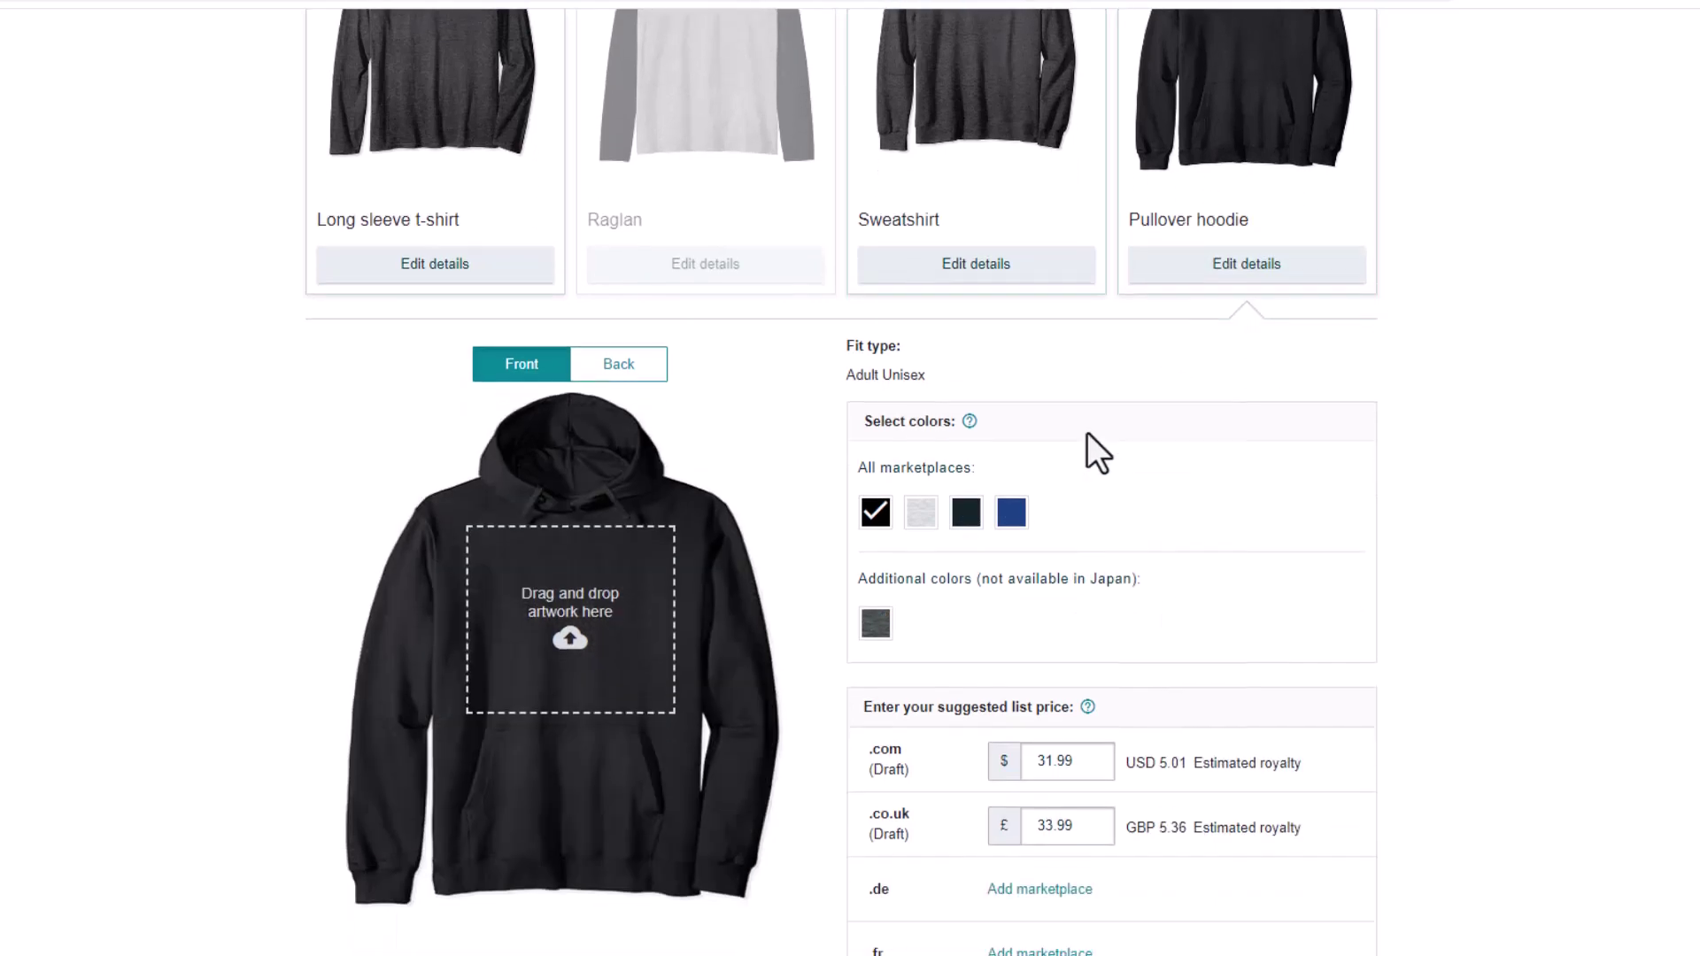
left_click(965, 512)
left_click(1012, 512)
left_click(876, 622)
- Add Navy, Purple, Red, Royal Blue, Dark Green and Dark Heather Grey to the Zip hoodie
scroll(1074, 608, "down", 2)
scroll(1074, 611, "up", 4)
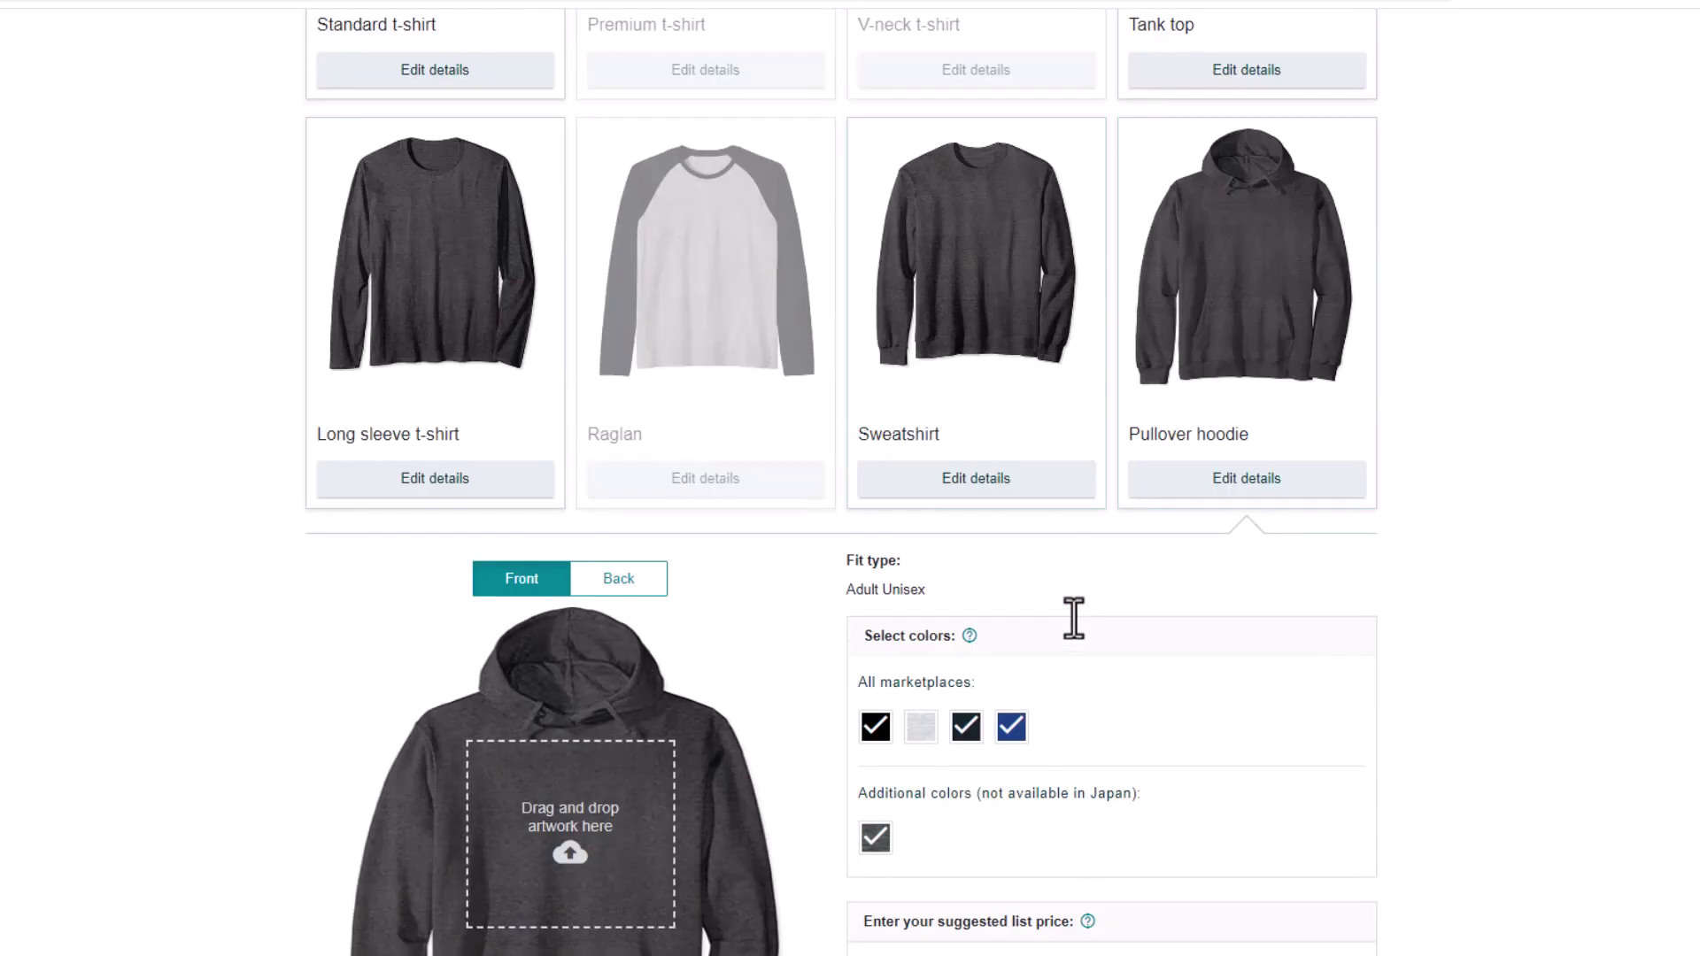
scroll(956, 608, "down", 8)
left_click(504, 722)
scroll(691, 722, "down", 3)
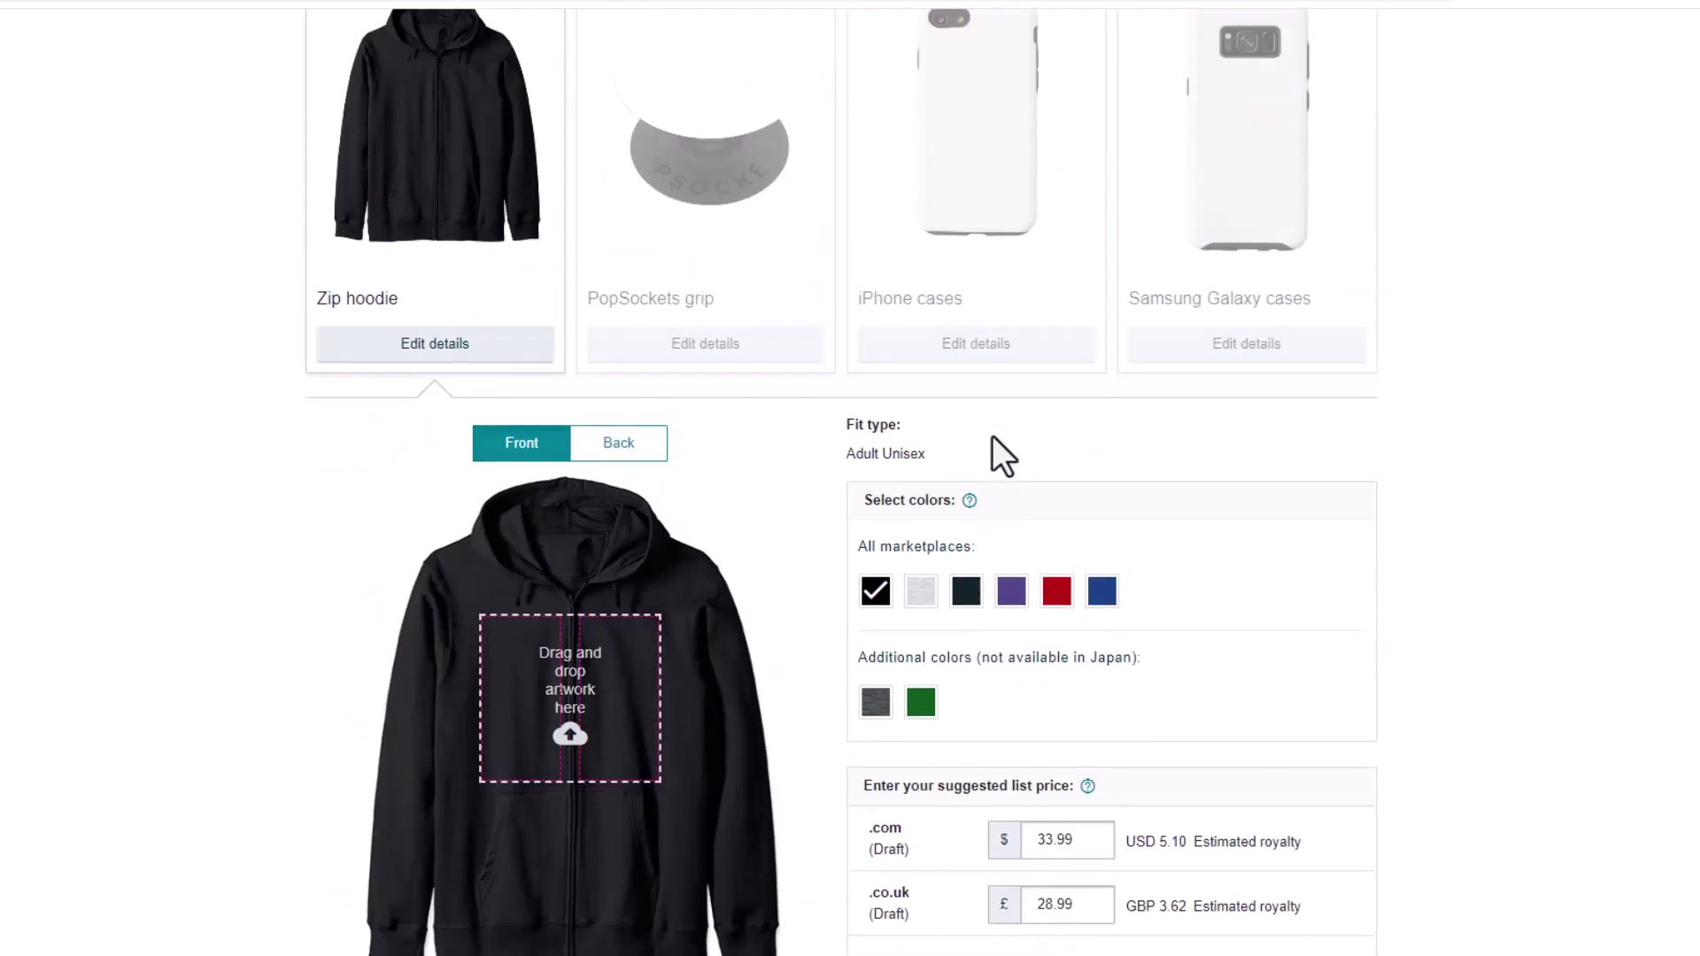
left_click(966, 619)
left_click(1012, 619)
left_click(1056, 619)
left_click(1101, 619)
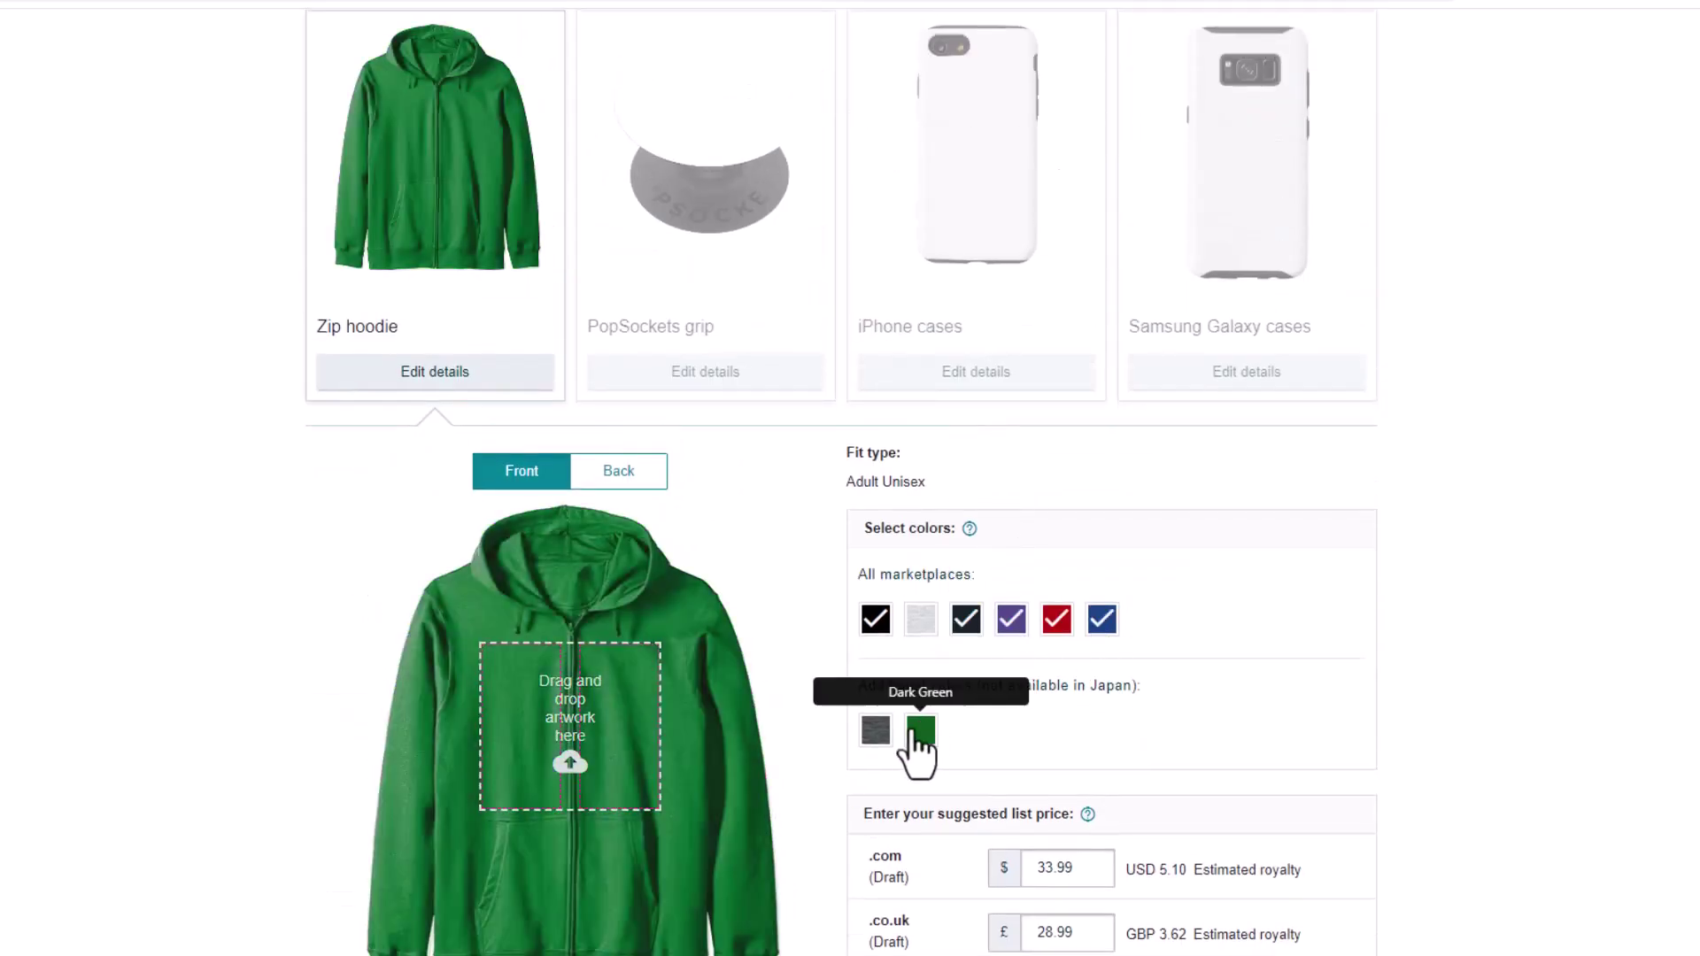
left_click(912, 735)
left_click(877, 733)
- Review the Zip hoodie's colours and prices ($33.99, £28.99), then collapse its details
scroll(1083, 645, "down", 3)
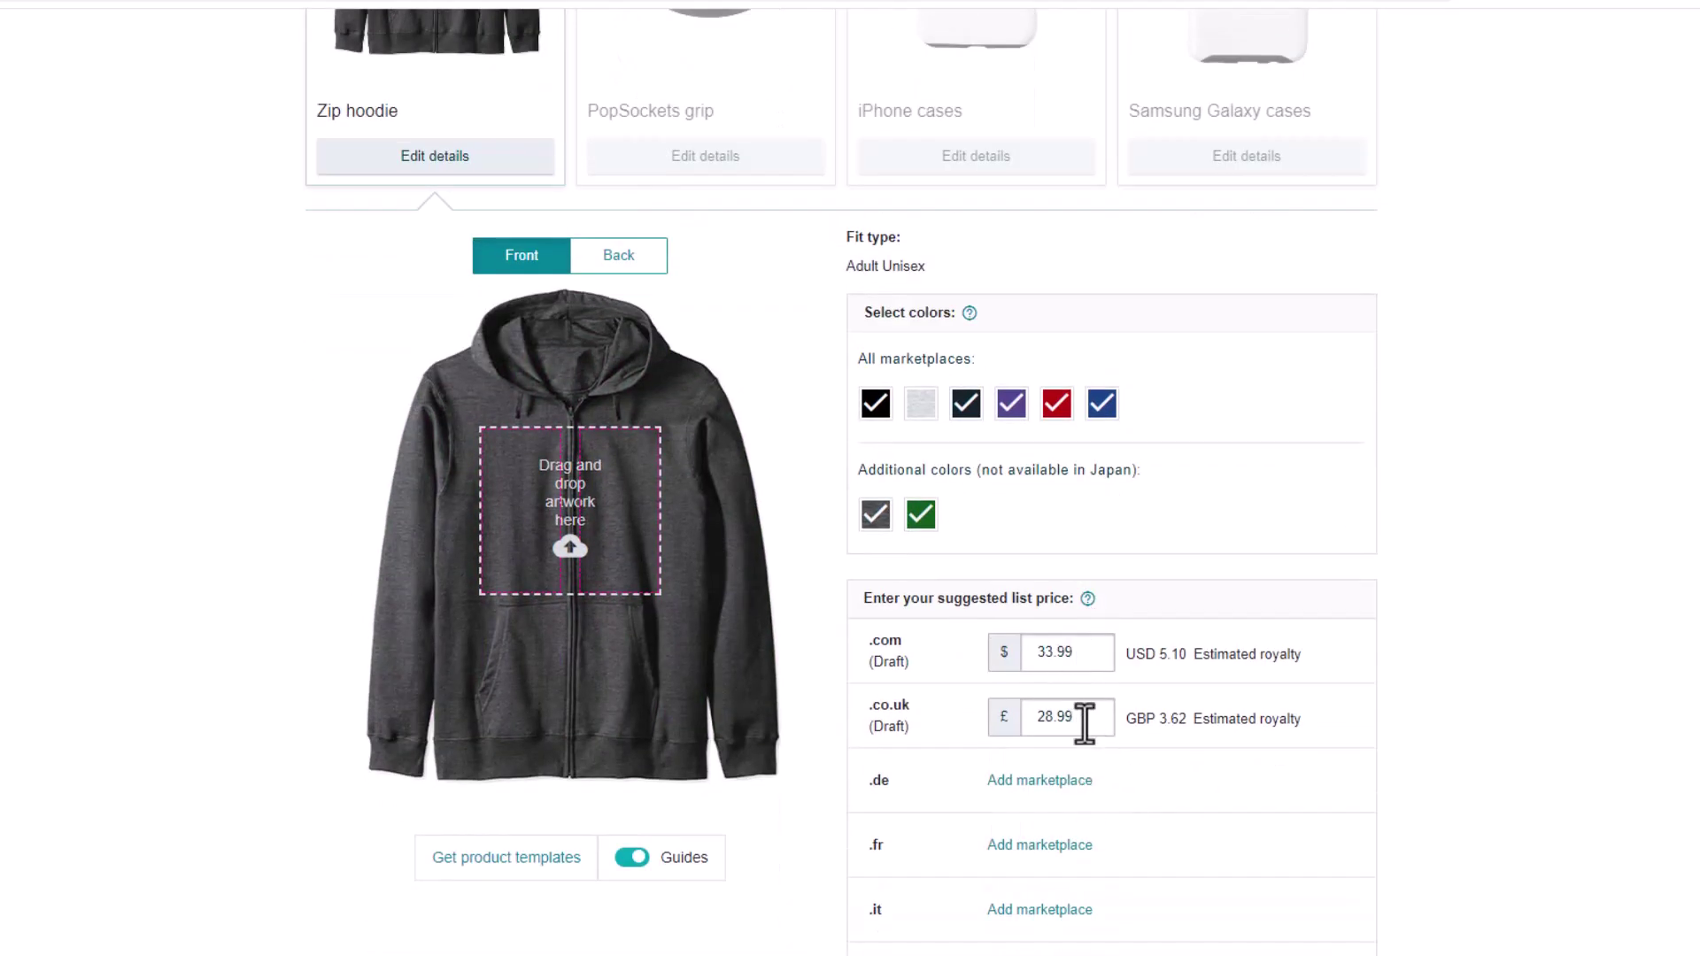
scroll(1088, 718, "down", 5)
scroll(1094, 695, "up", 7)
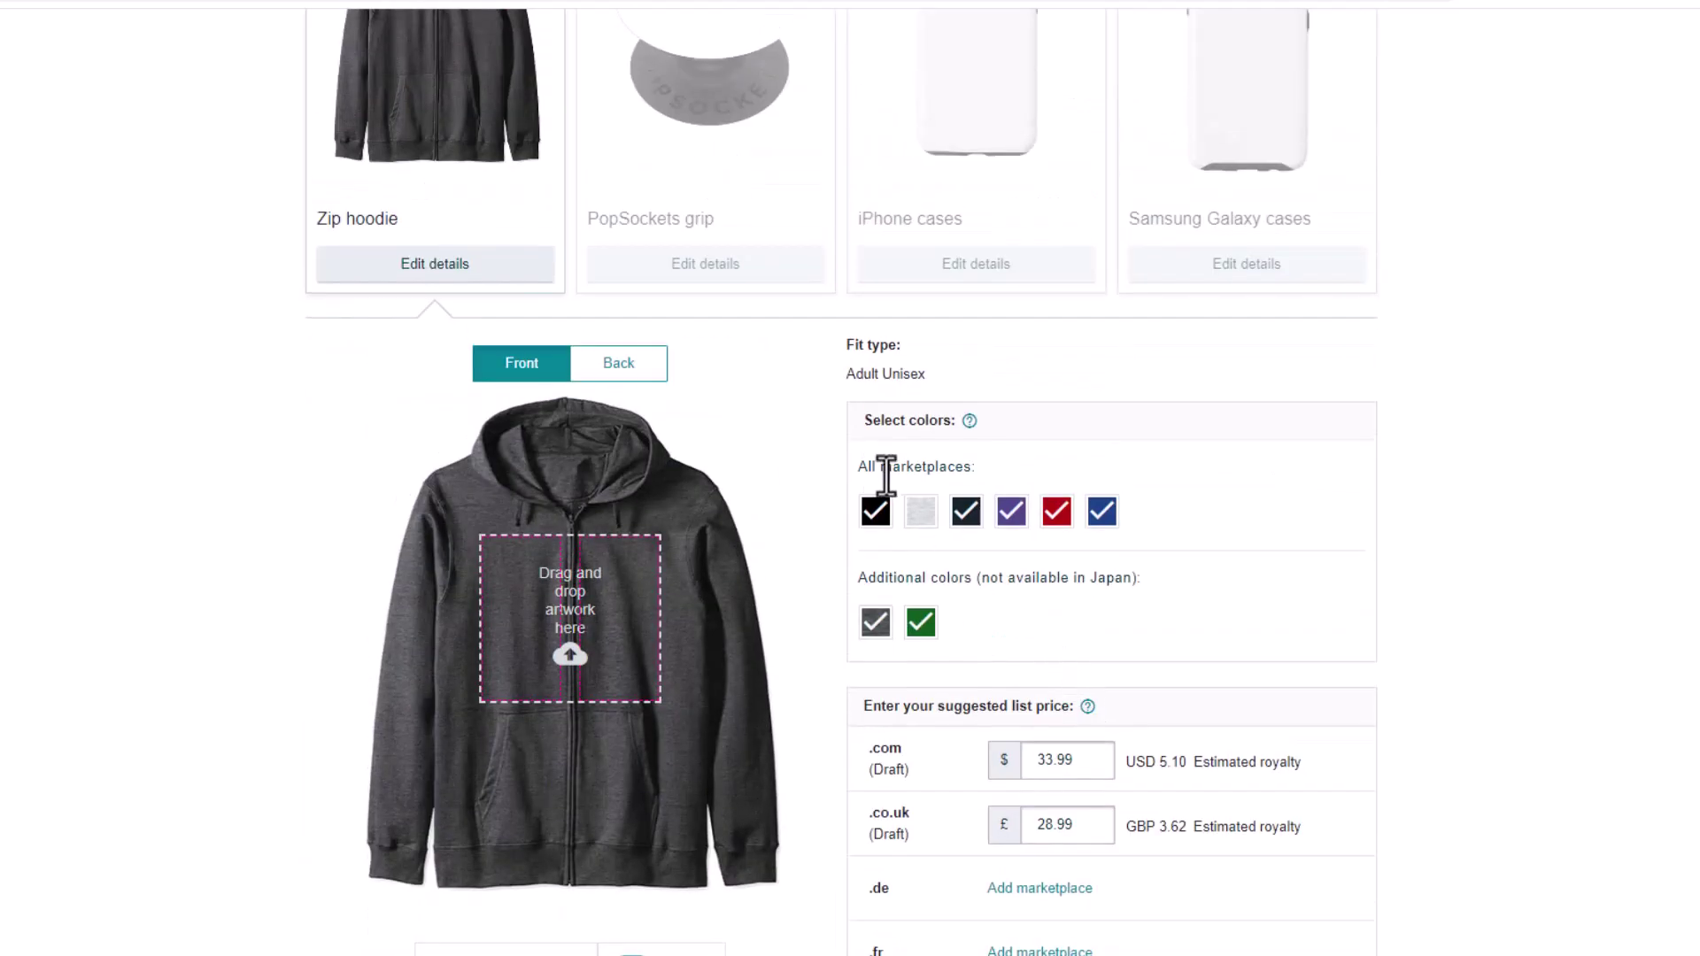
scroll(880, 466, "up", 5)
scroll(877, 469, "down", 16)
scroll(876, 469, "up", 14)
left_click(490, 696)
scroll(827, 599, "up", 2)
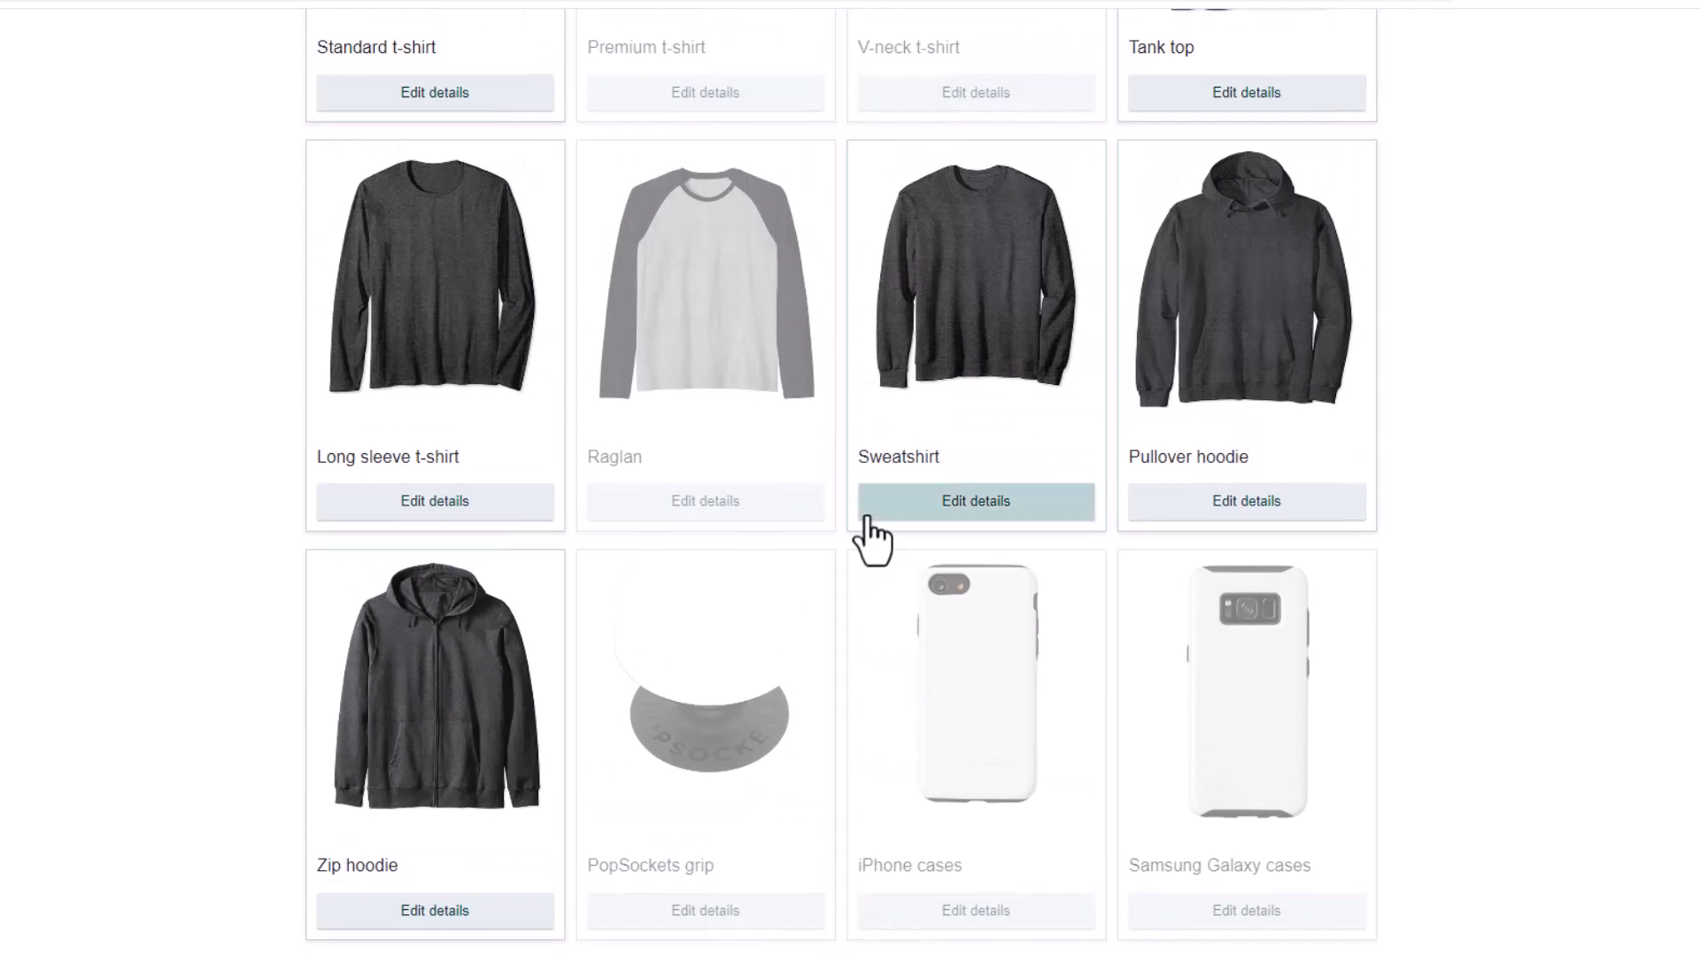
scroll(870, 533, "up", 2)
scroll(868, 512, "up", 1)
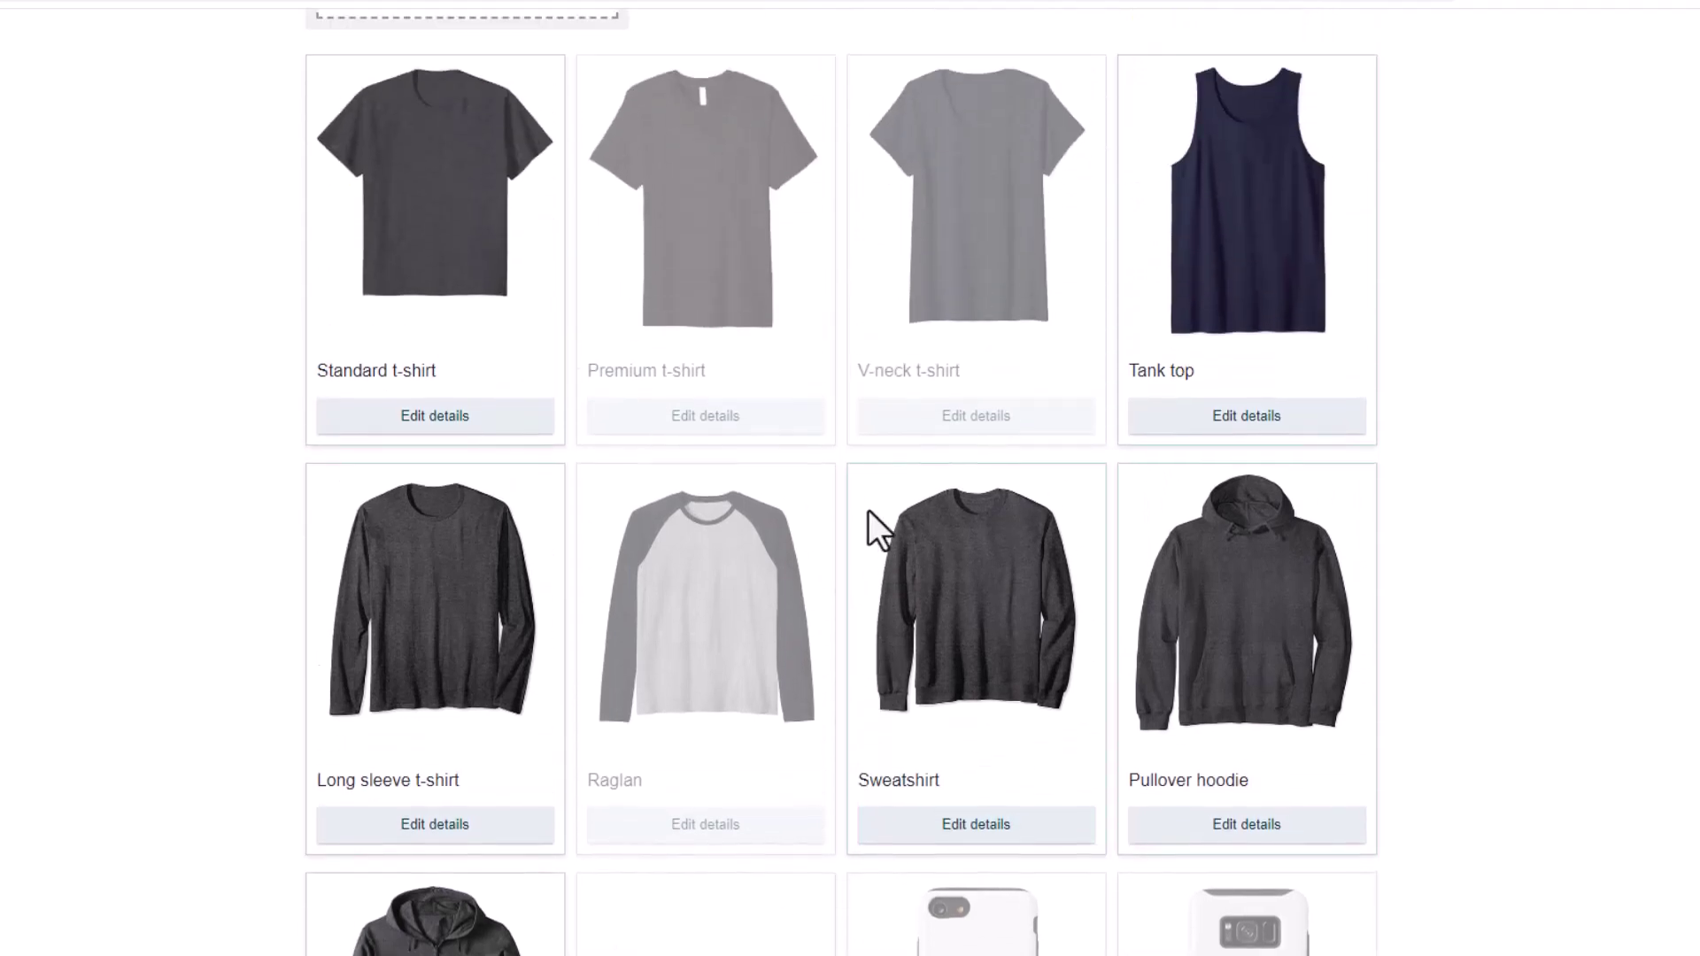
scroll(893, 521, "down", 14)
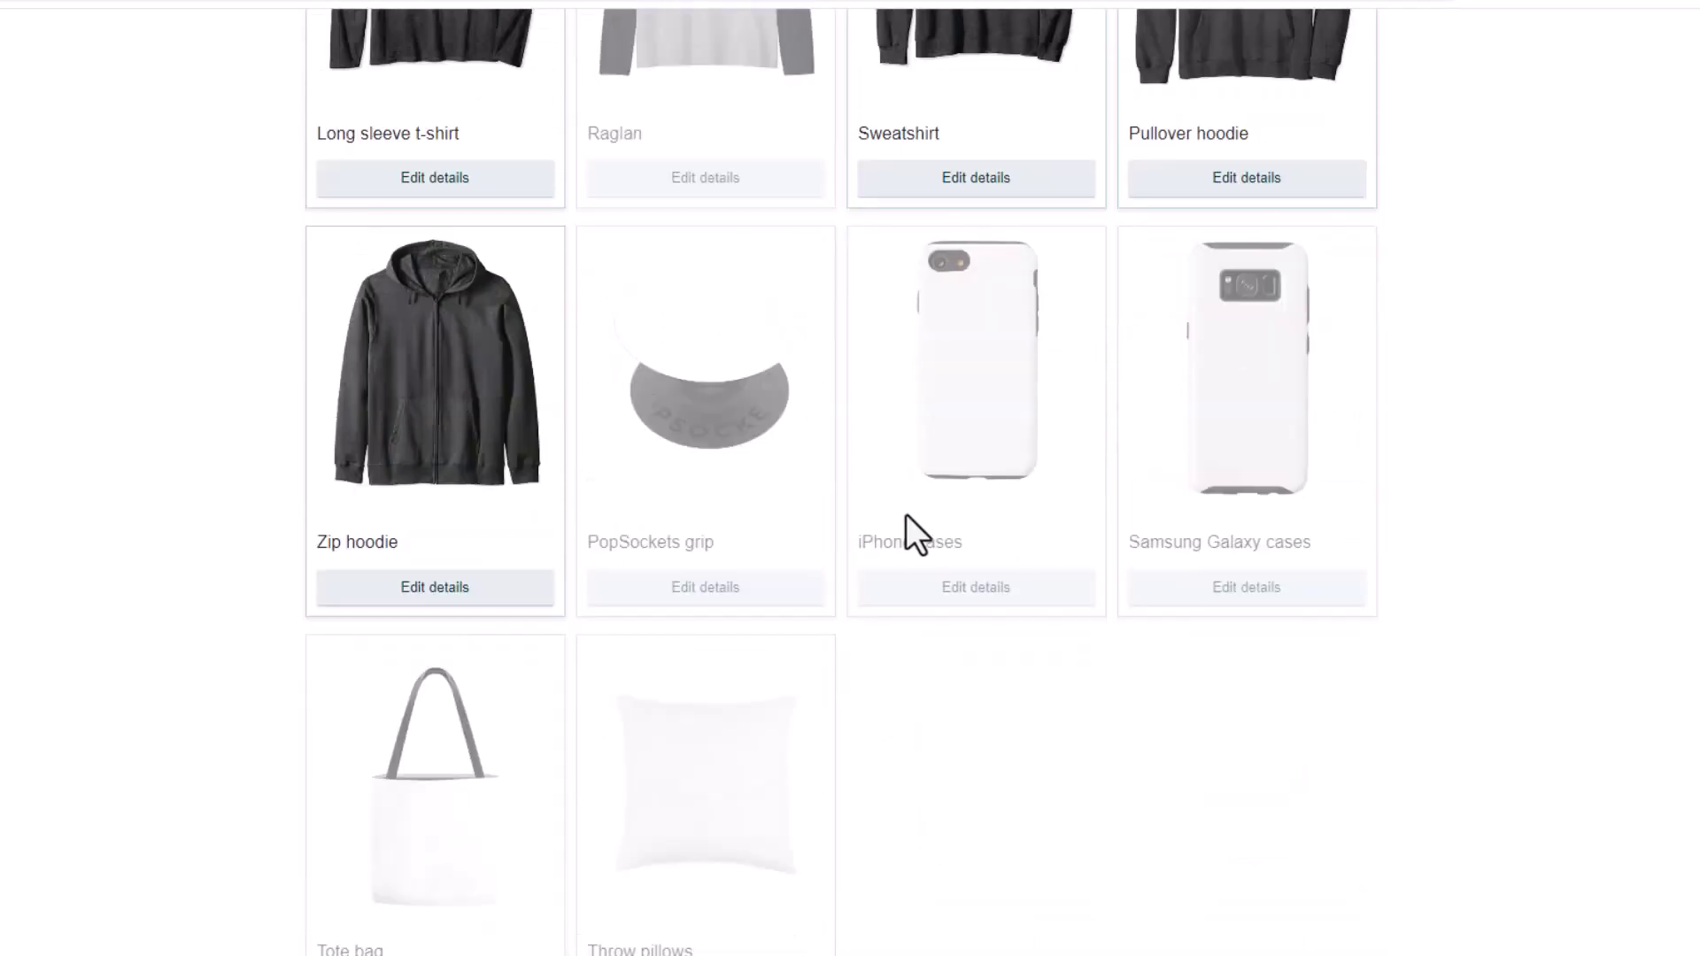
- Save these choices as publish settings and confirm 'Custom settings' now appears
scroll(952, 514, "down", 4)
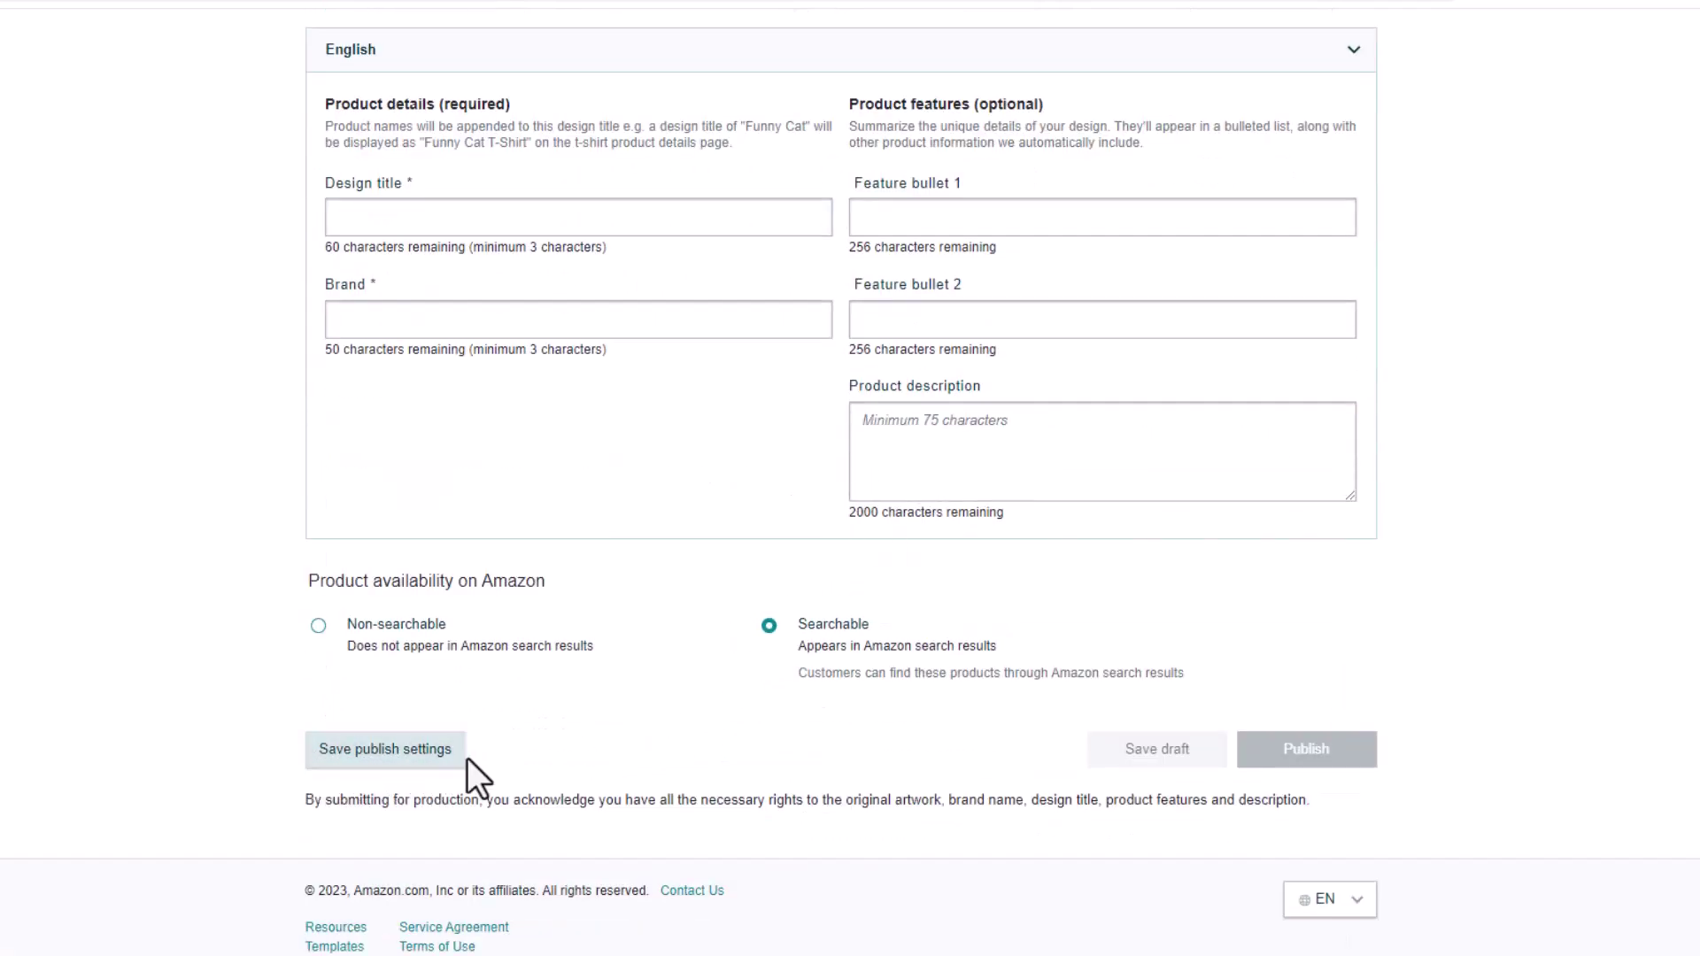
left_click(362, 753)
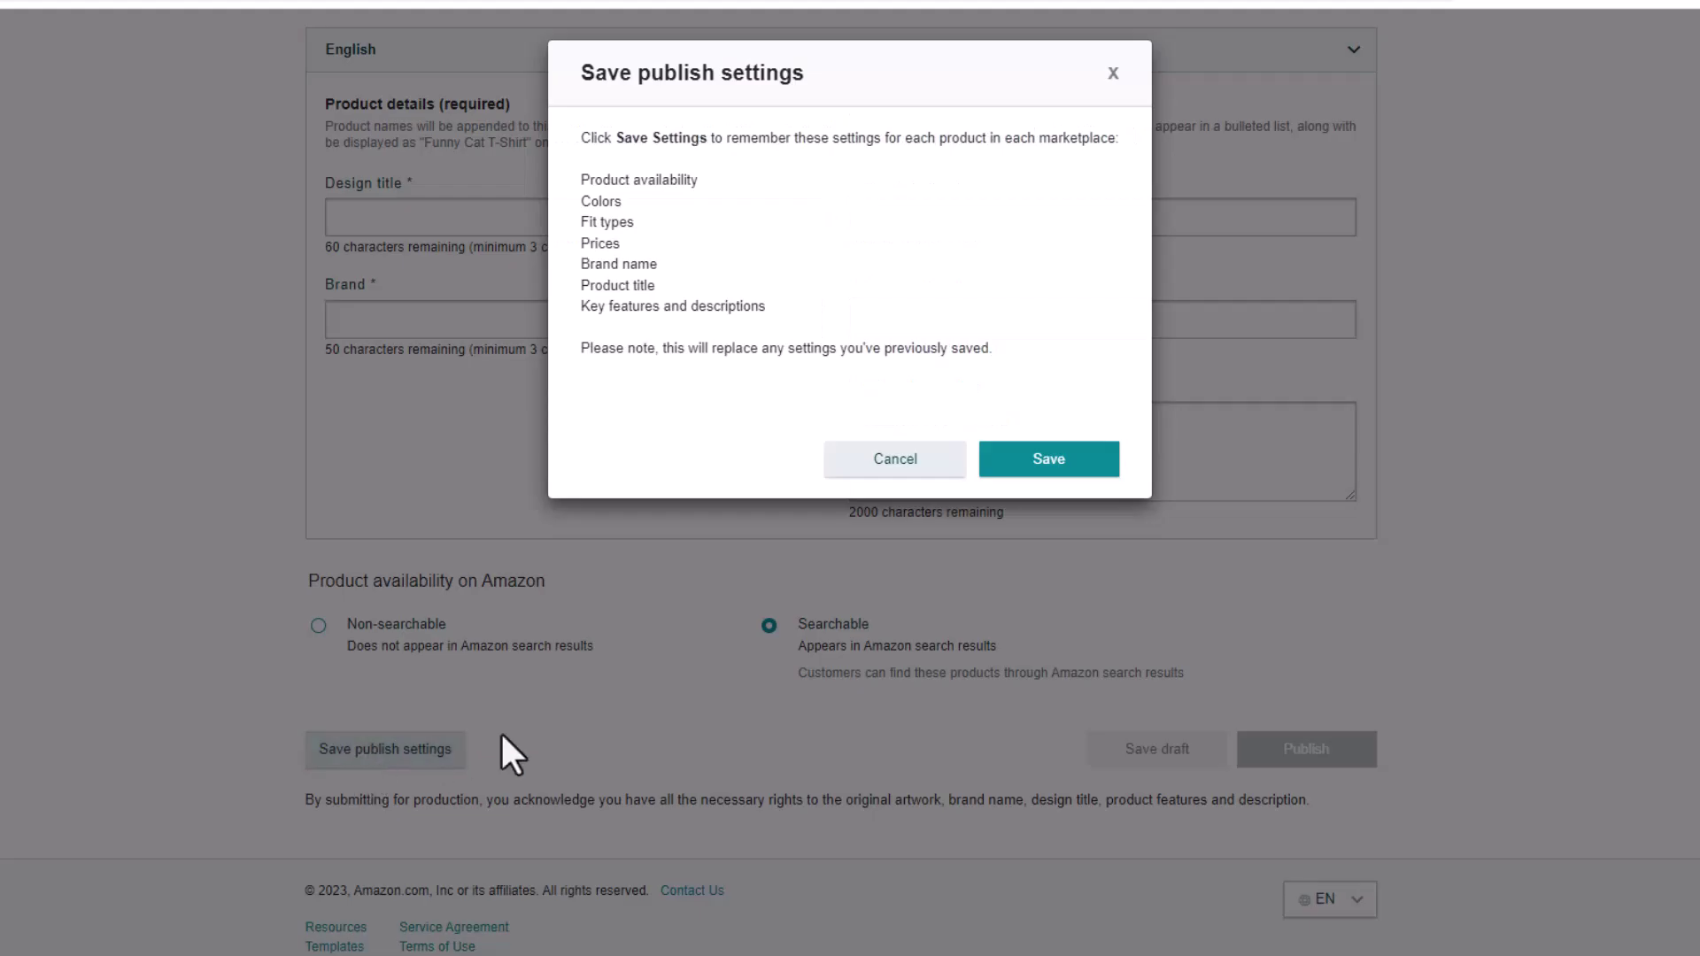
left_click(1038, 460)
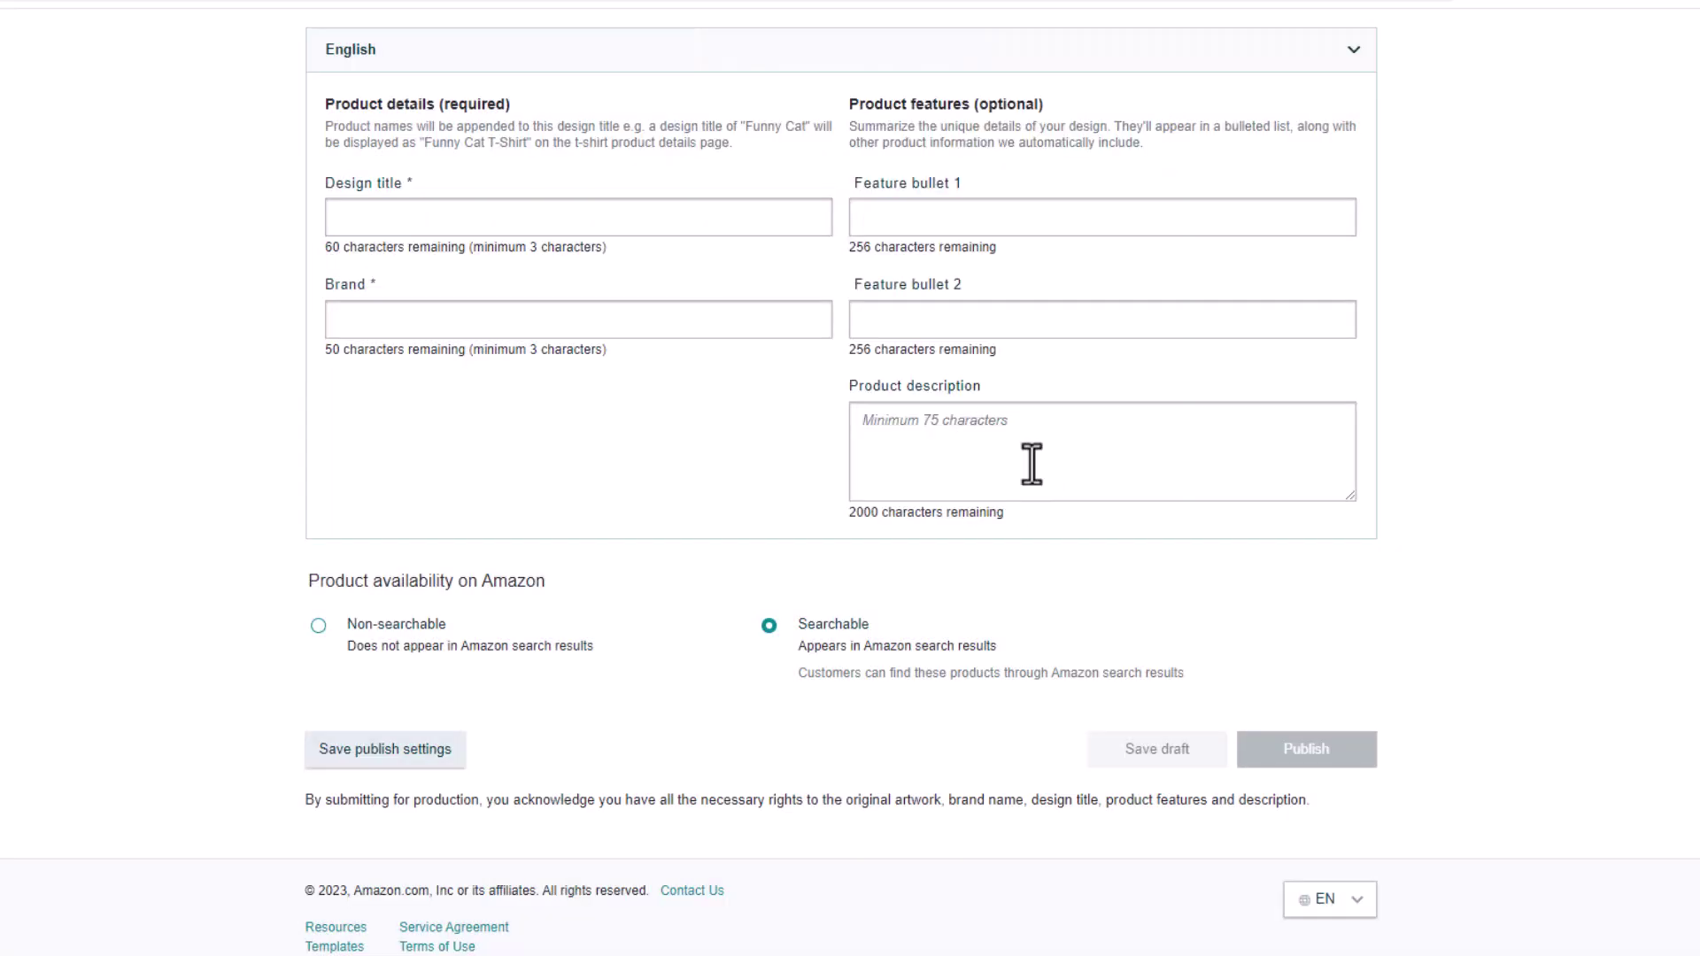
scroll(1029, 467, "up", 15)
scroll(958, 400, "up", 3)
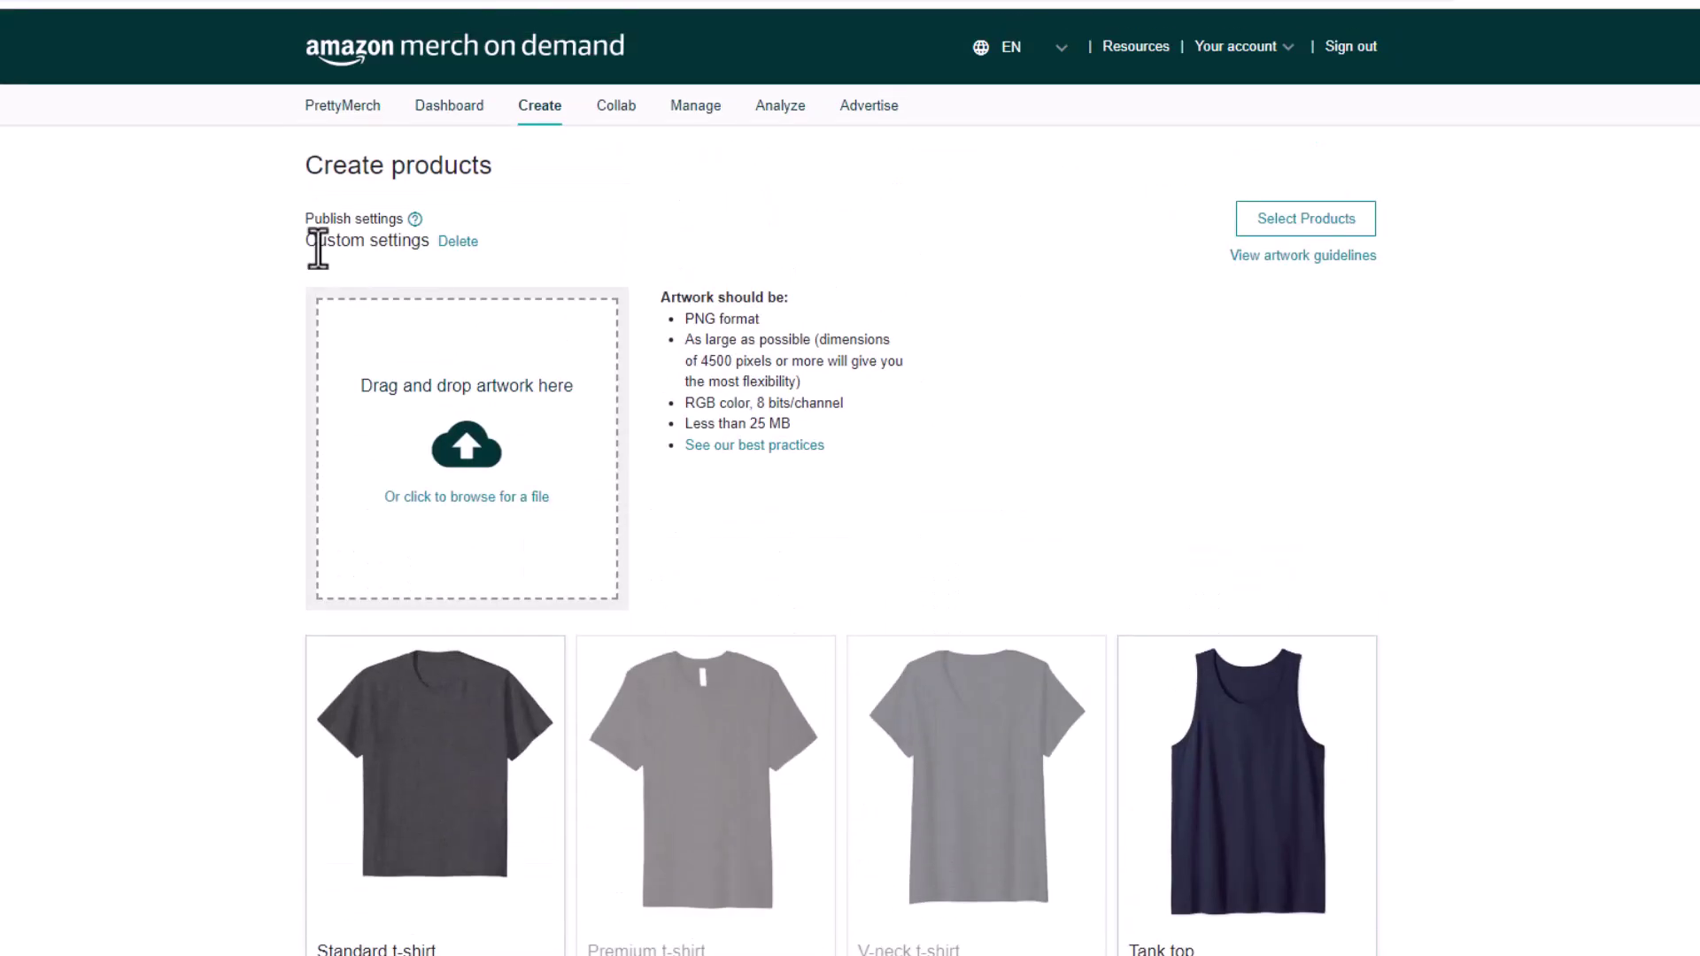
left_click_drag(307, 241, 421, 250)
left_click(570, 264)
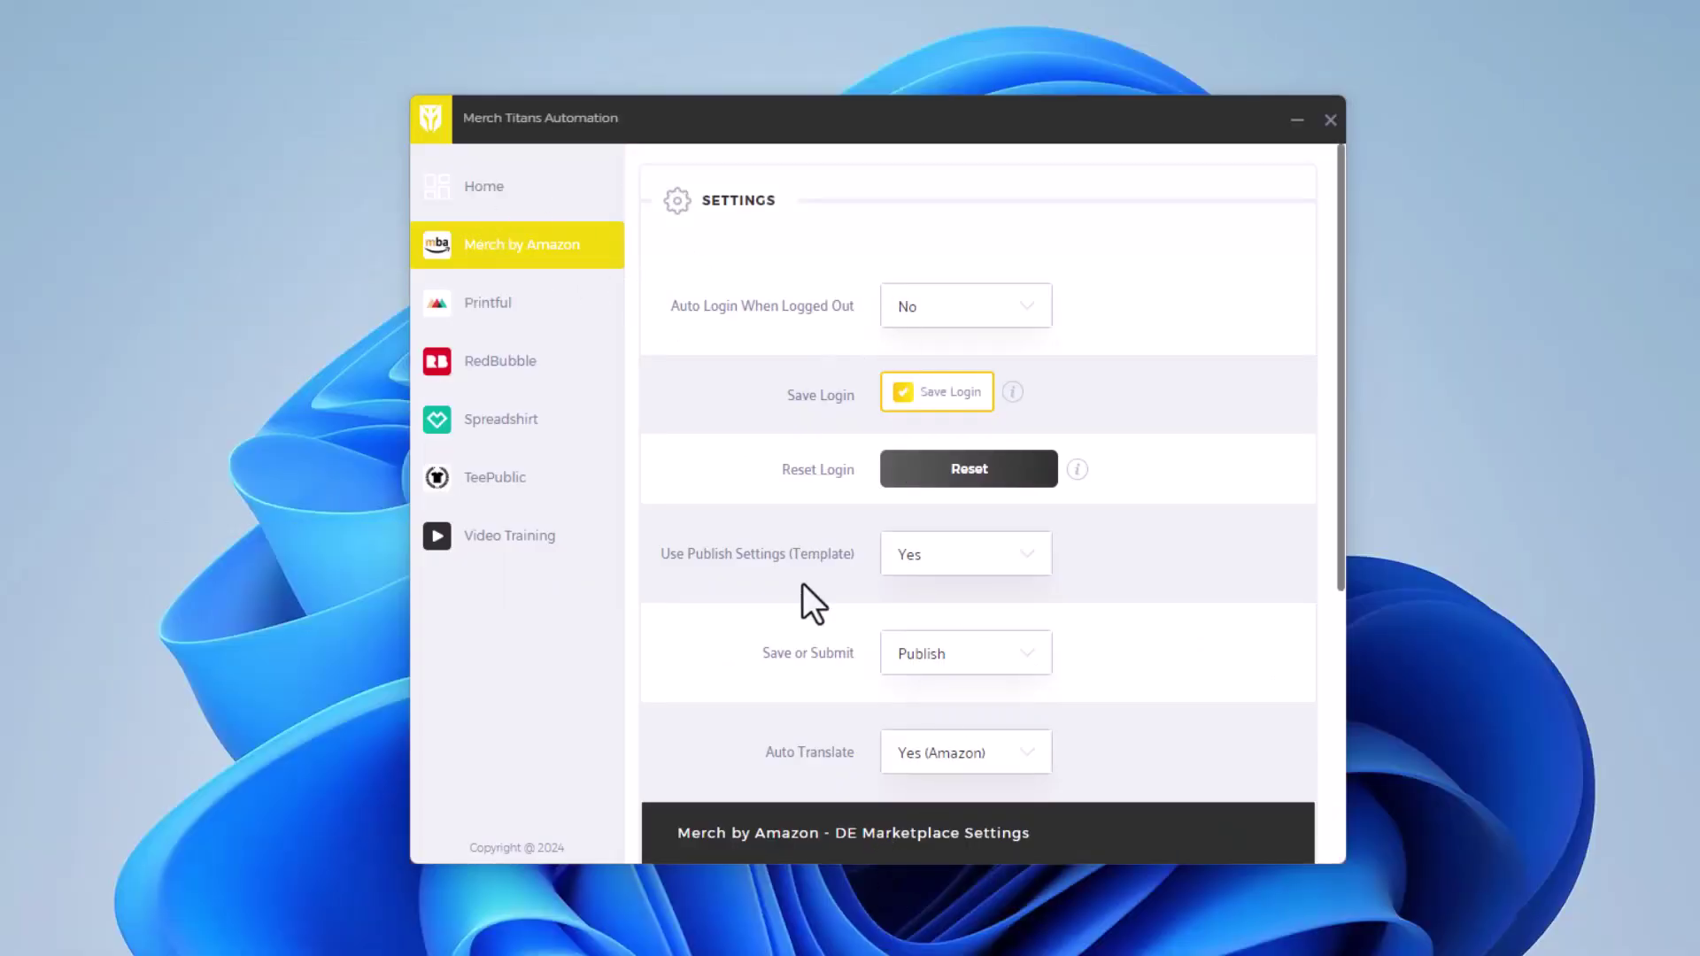
- From Home, start the Merch by Amazon run with schnauzer.png still marked Publish, and launch Start Upload
left_click(533, 202)
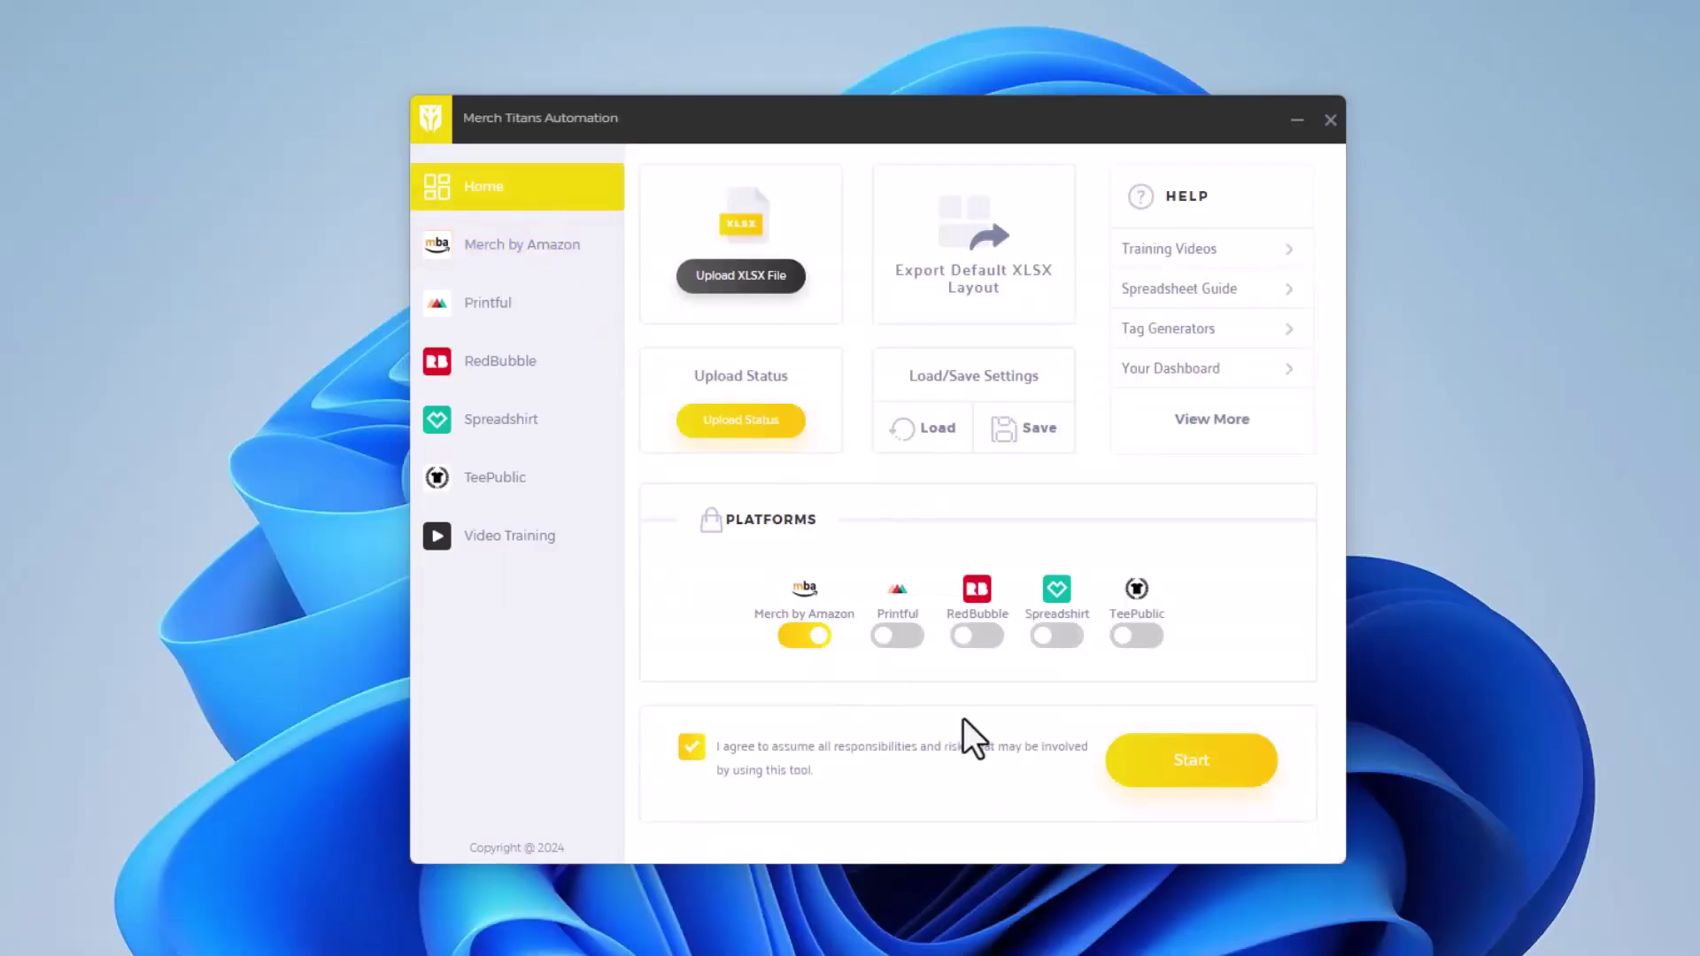
left_click(1149, 765)
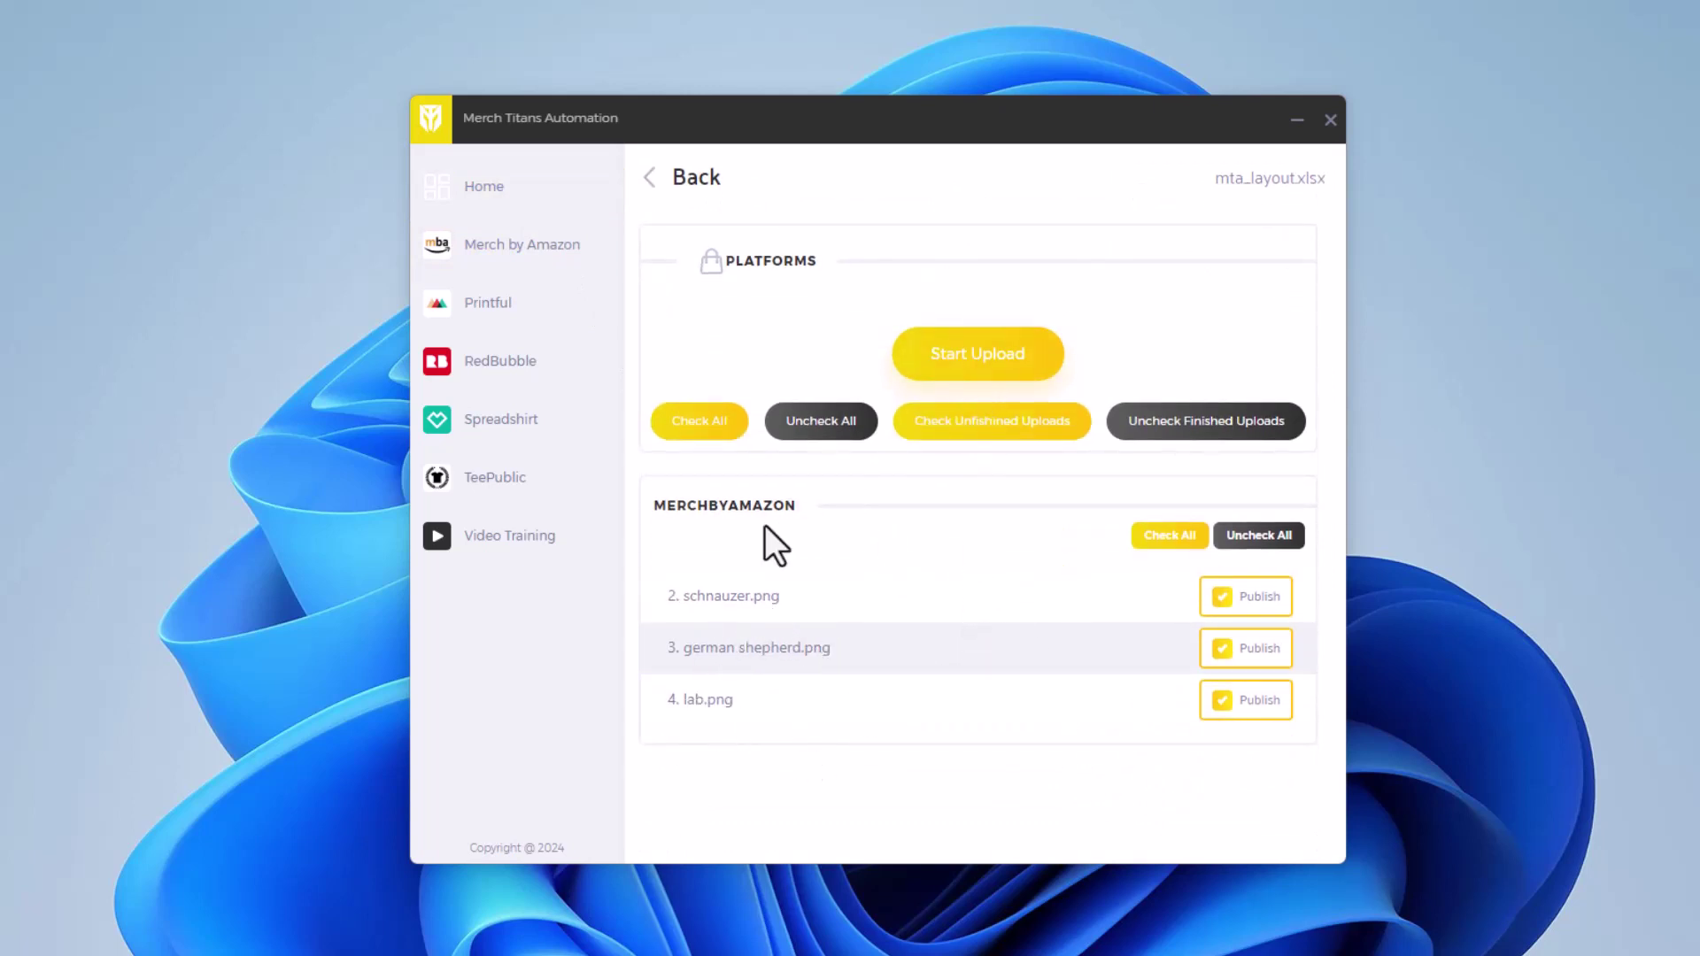
left_click(1253, 596)
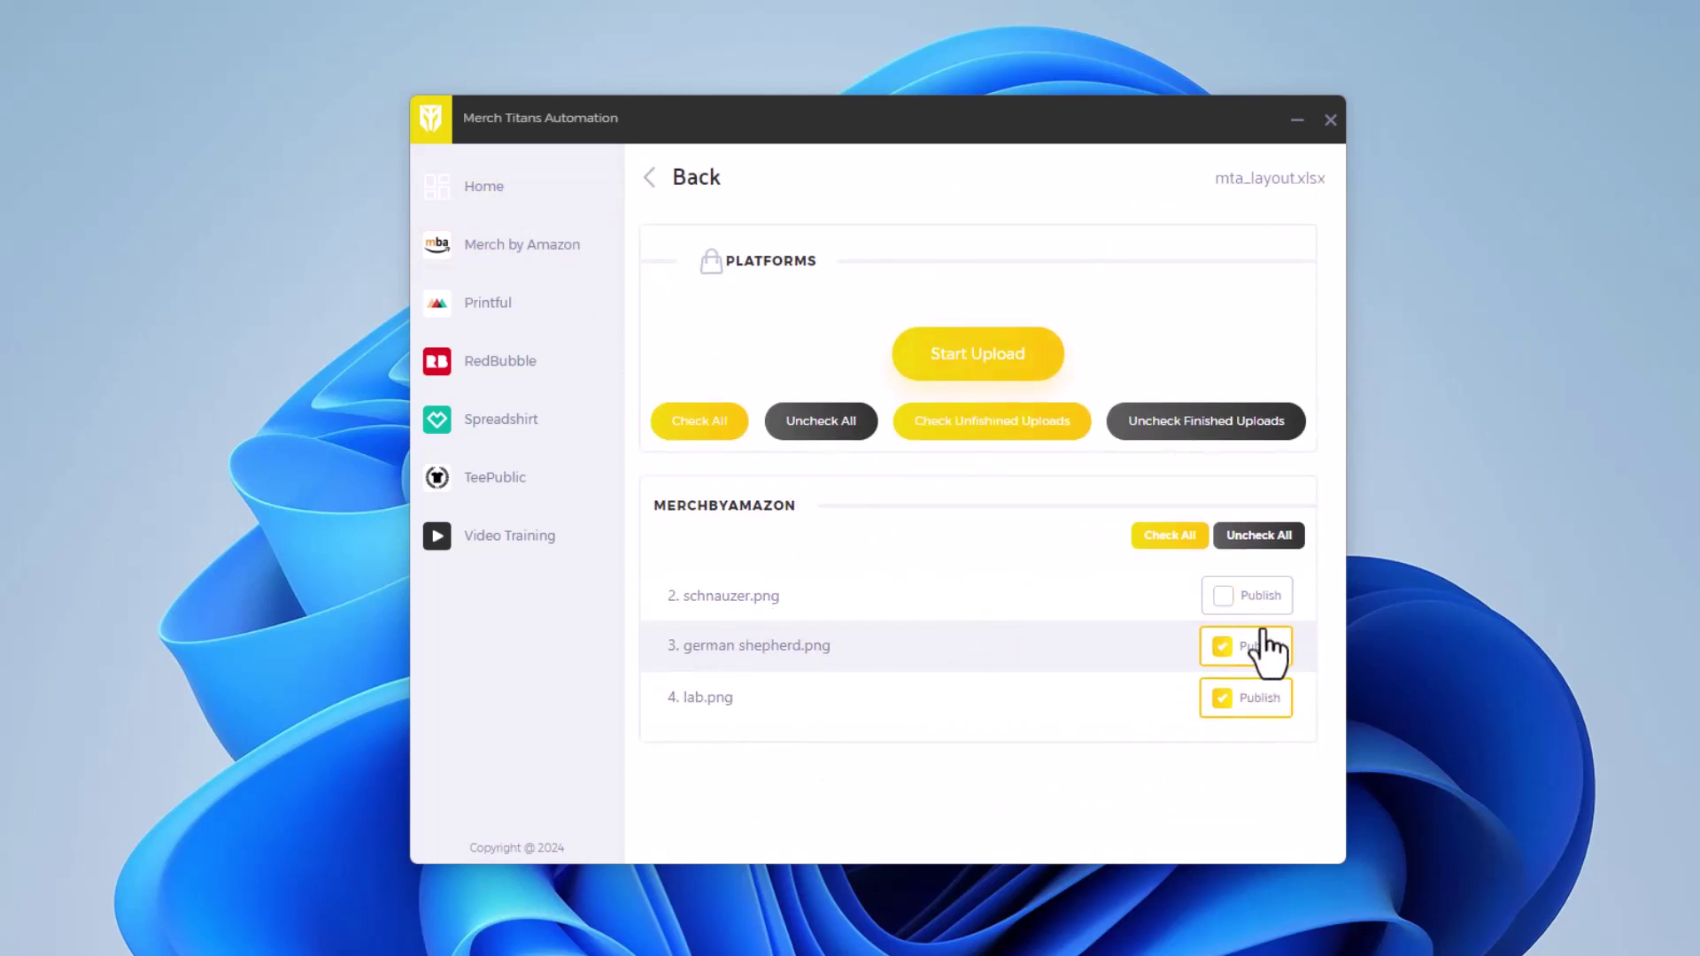
left_click(1262, 609)
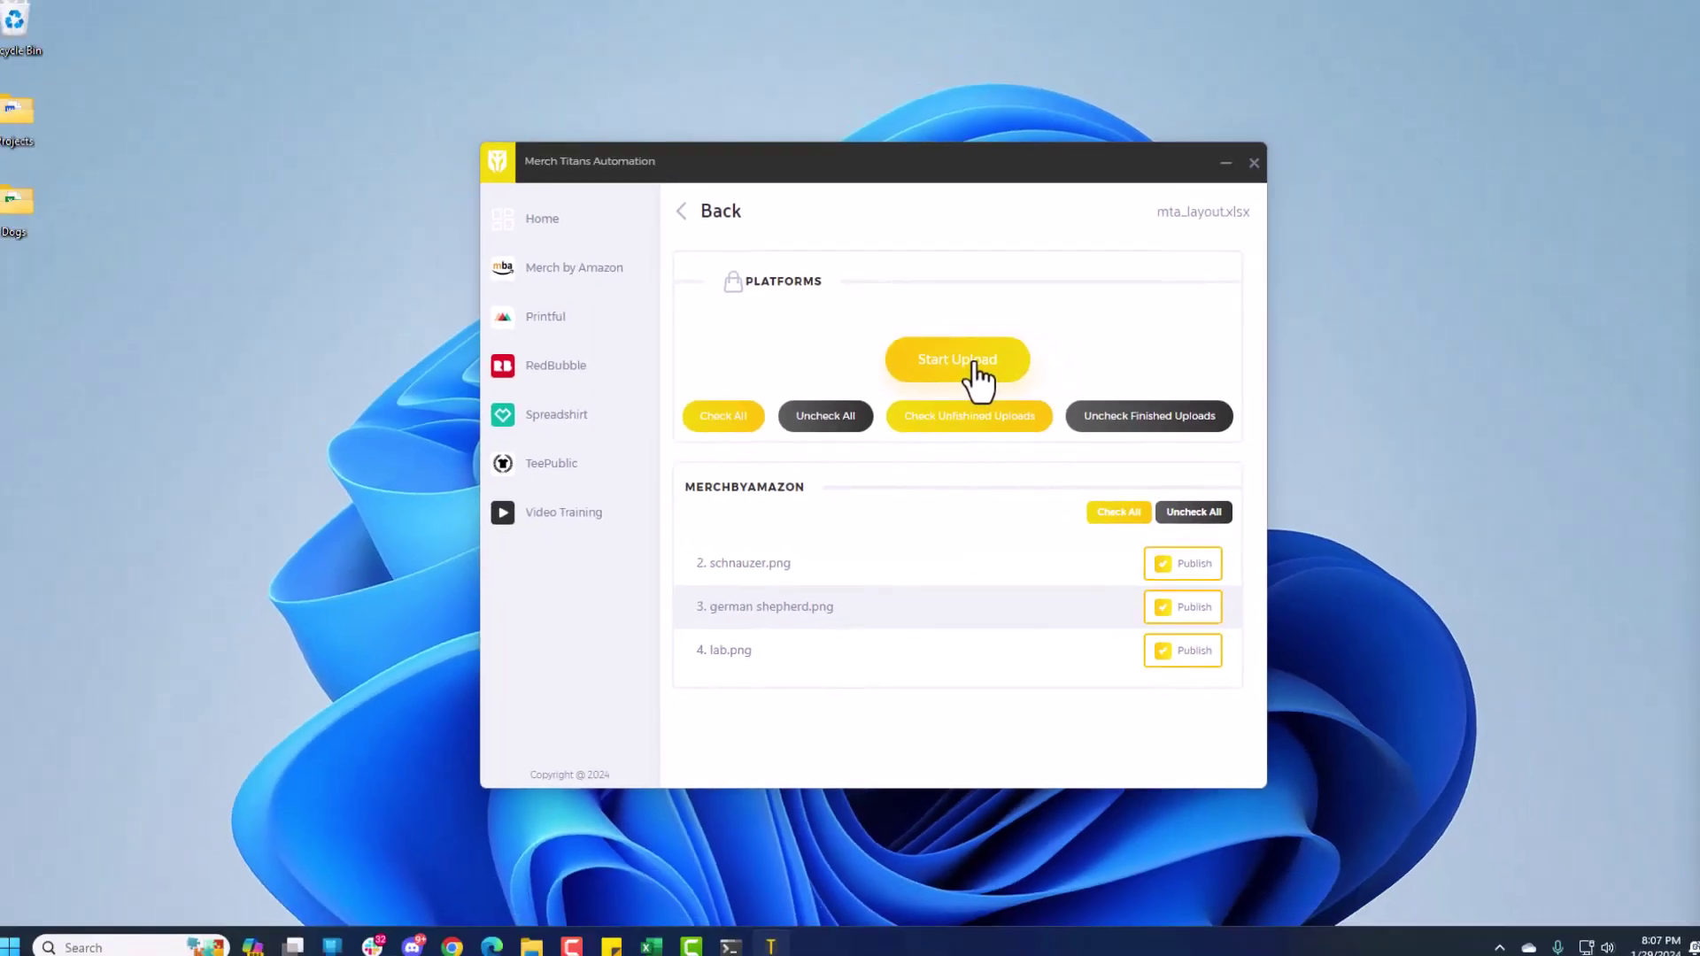
left_click(979, 377)
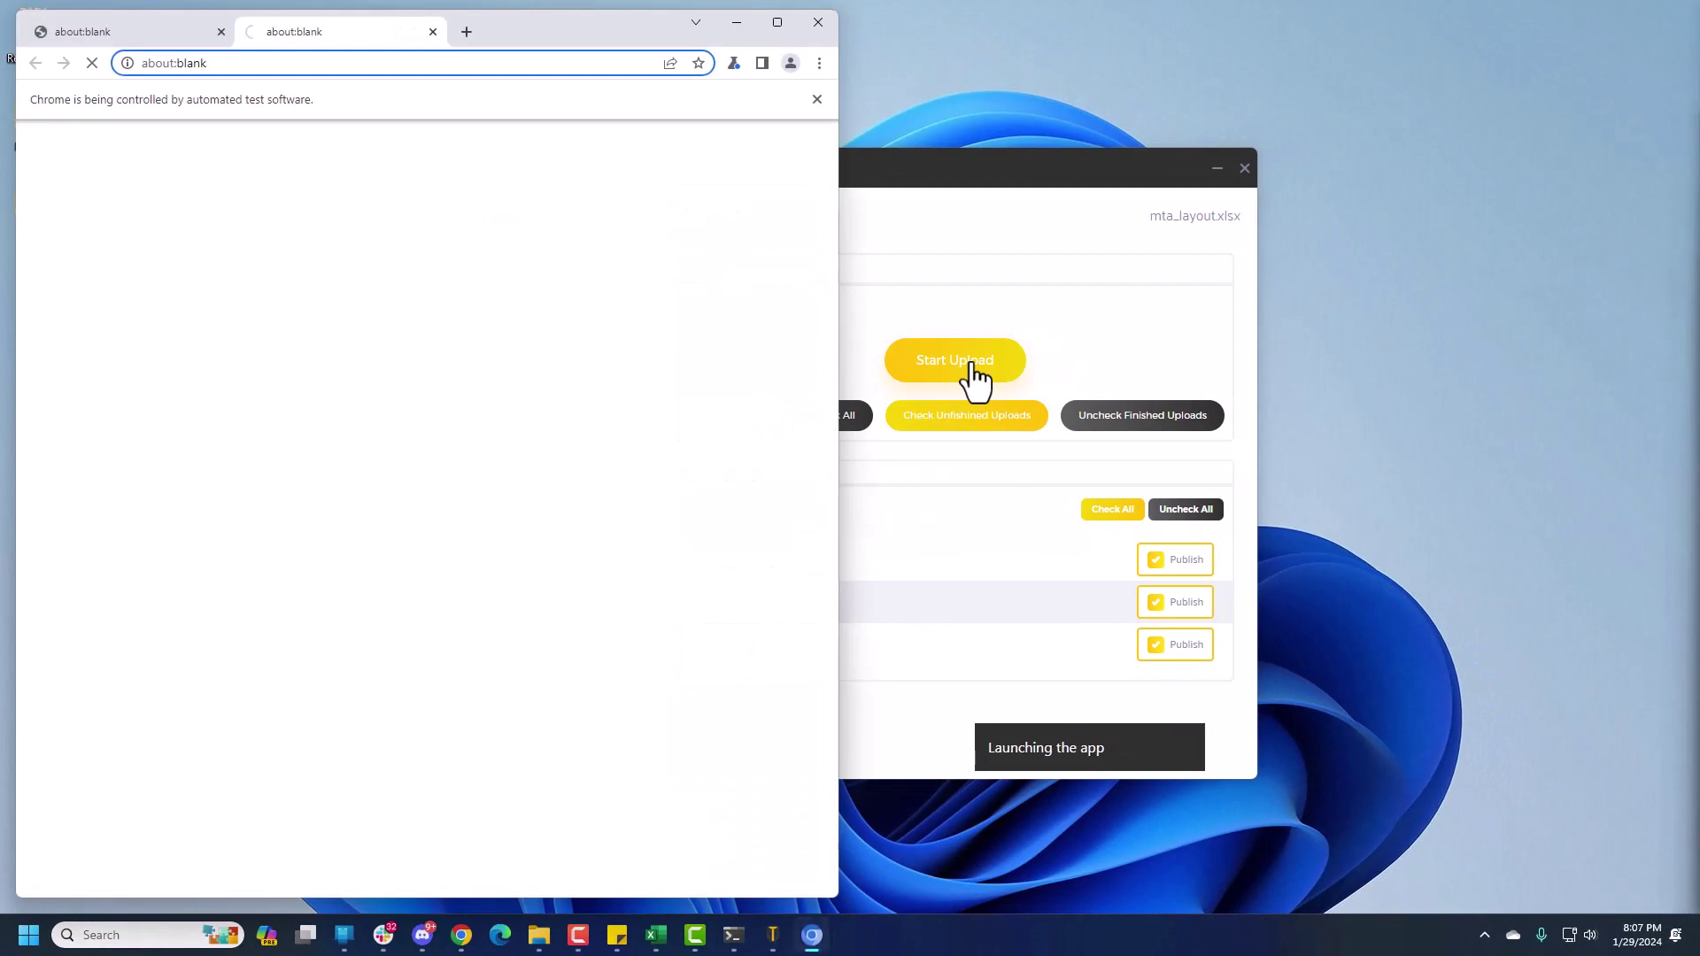
- Dismiss the 'You were logged out' alert in the automated Chrome window
left_click(777, 23)
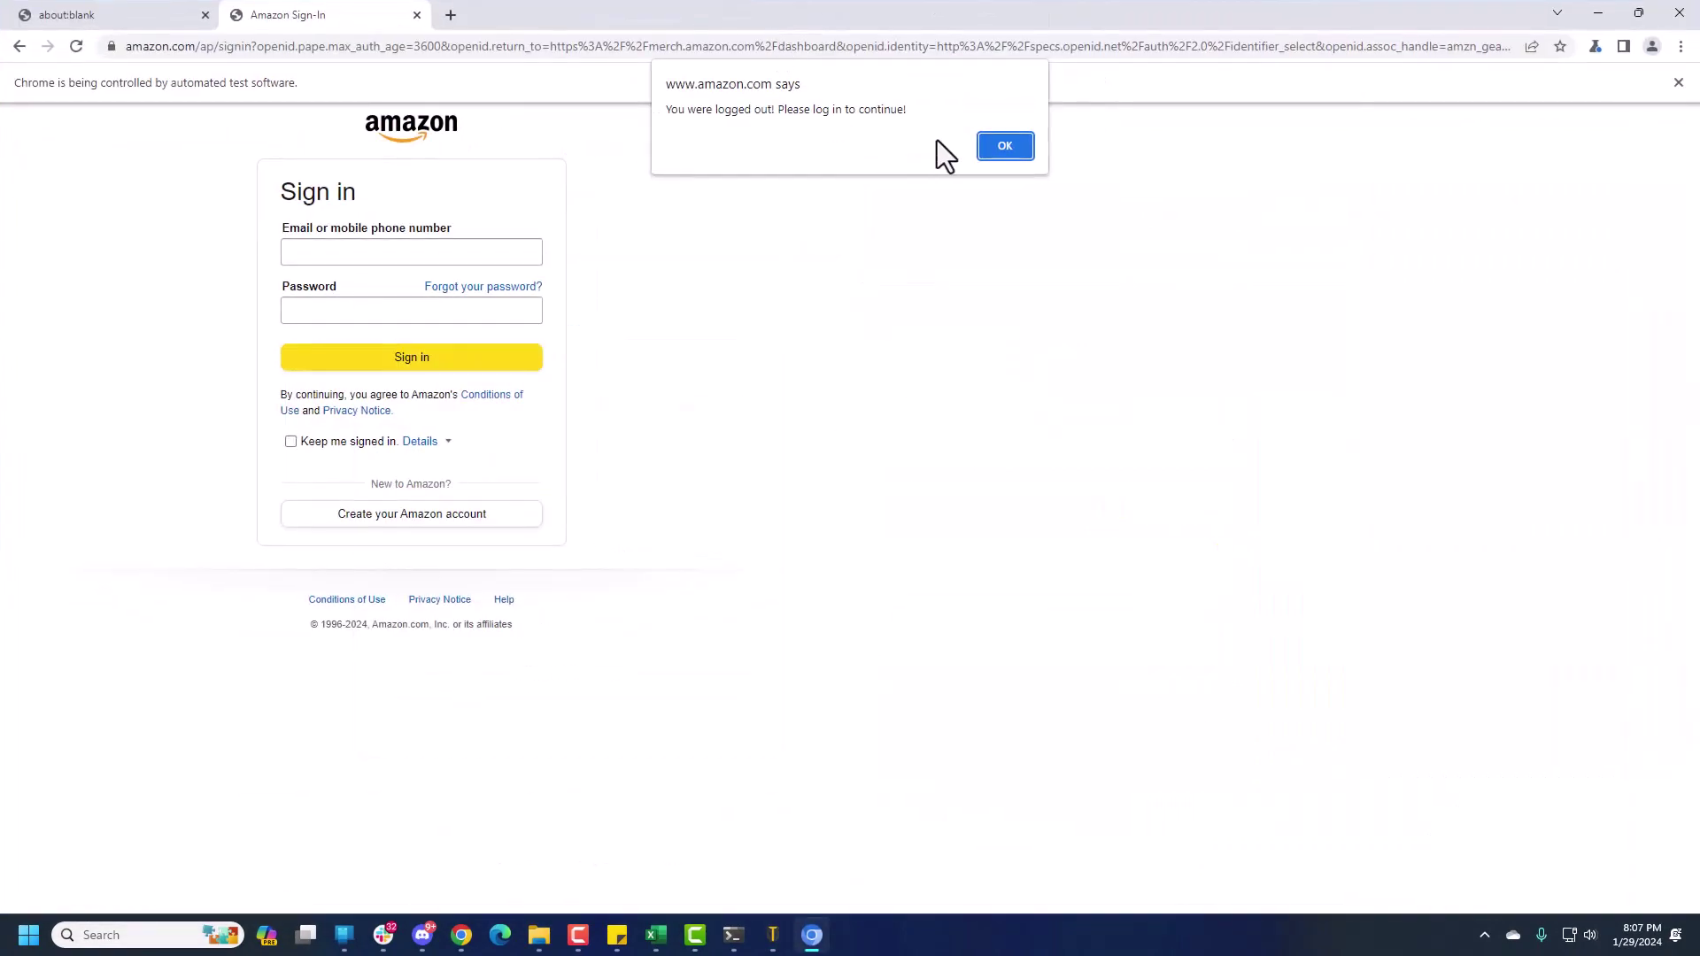
left_click(1001, 147)
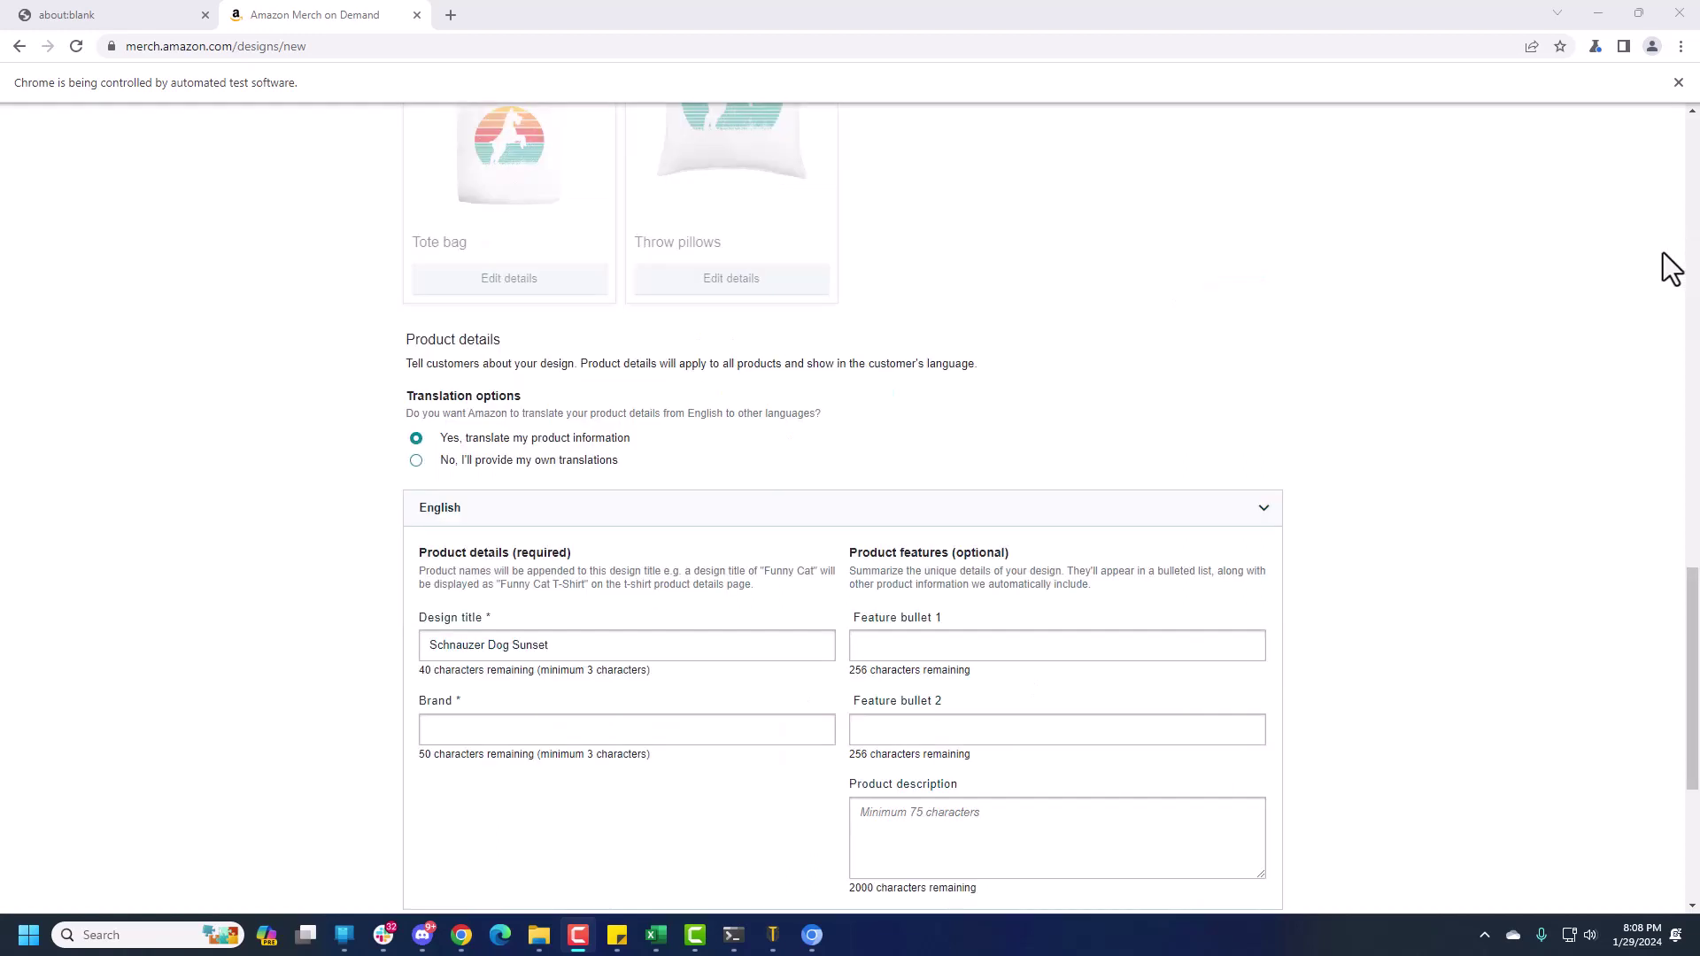
- Fill brand 'MDZ Dogs Co', both feature bullets and the description for Schnauzer Dog Sunset, then publish
type("MDZ Dogs Co")
type("This product makes an excellent gift for anyone that loves dogs.")
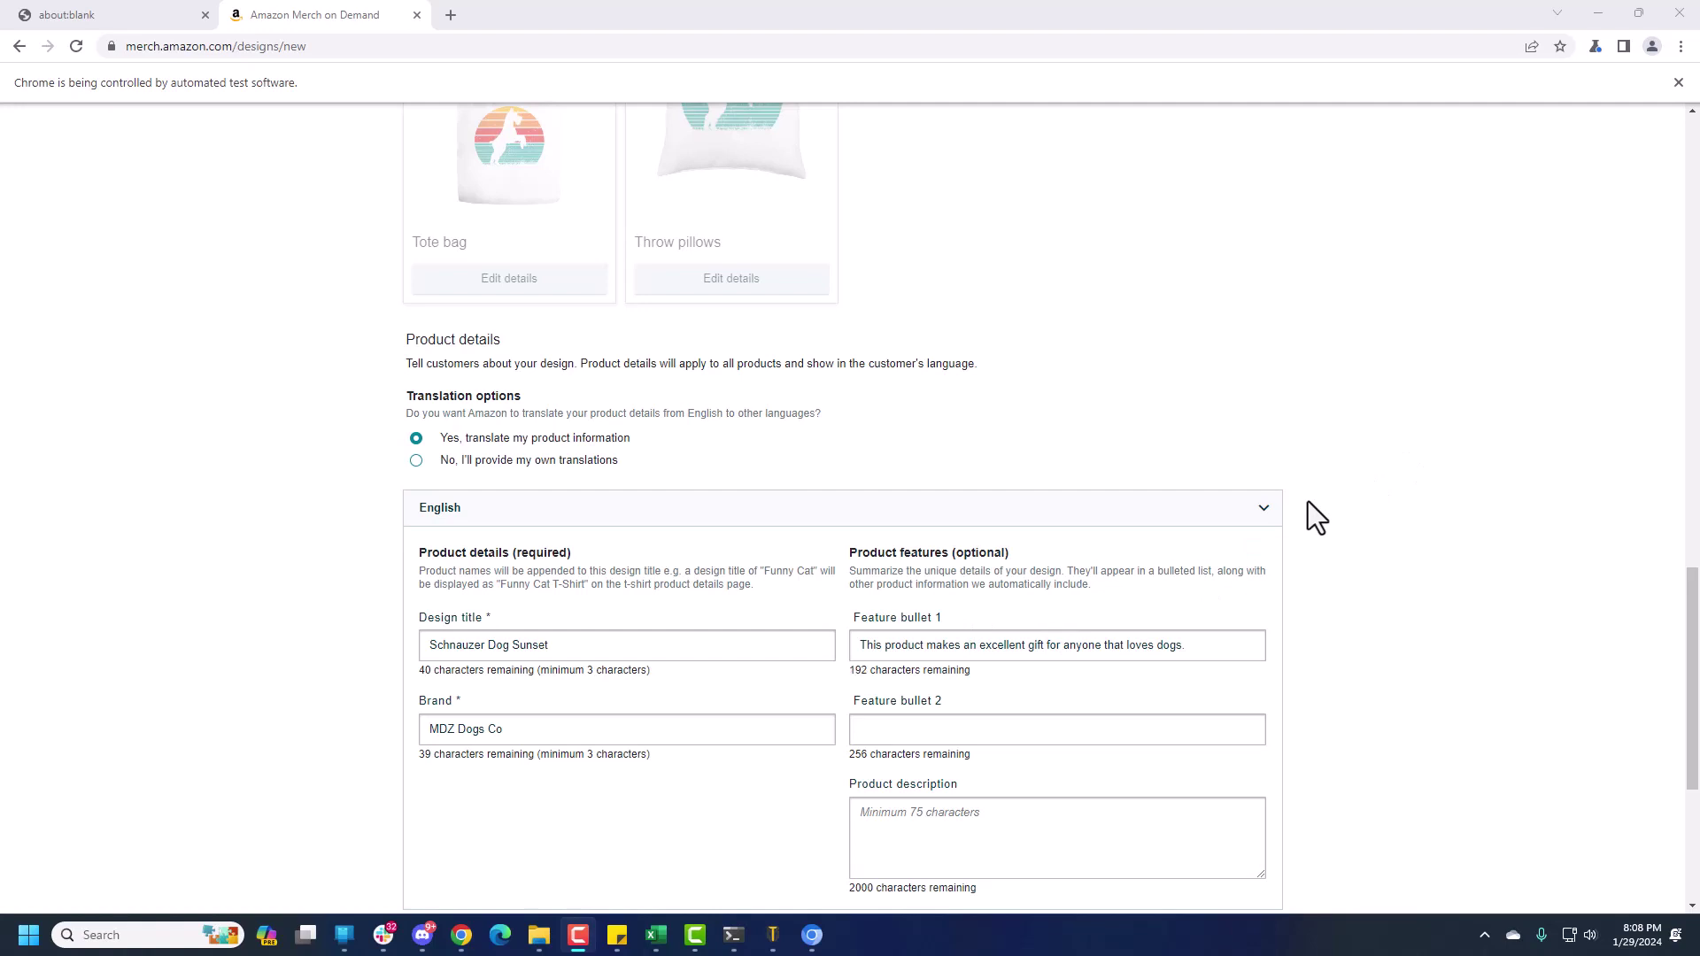
type("Excellent gift for dog owners, pet lovers, and more")
type("This product makes an excellent gift for anyone that loves dogs. Rather you, a friend, or a loved one owns a dog, look no further than this amazing sunset dog design as your next best purchase.")
scroll(1307, 502, "down", 1)
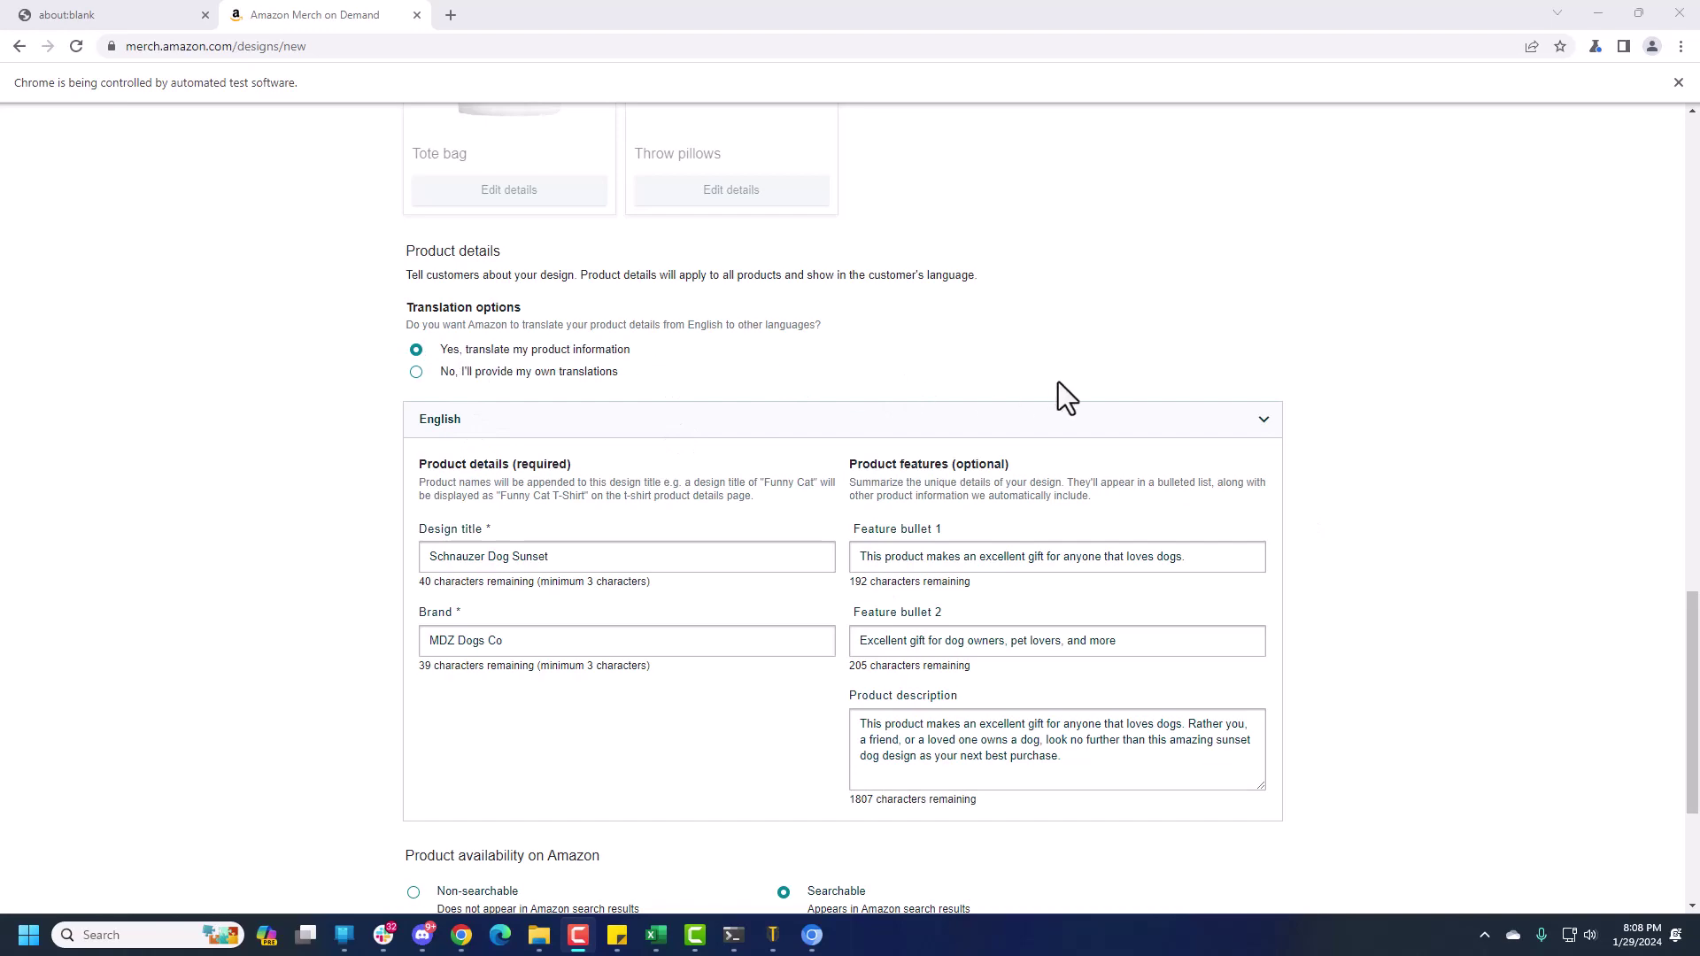
scroll(1061, 390, "down", 2)
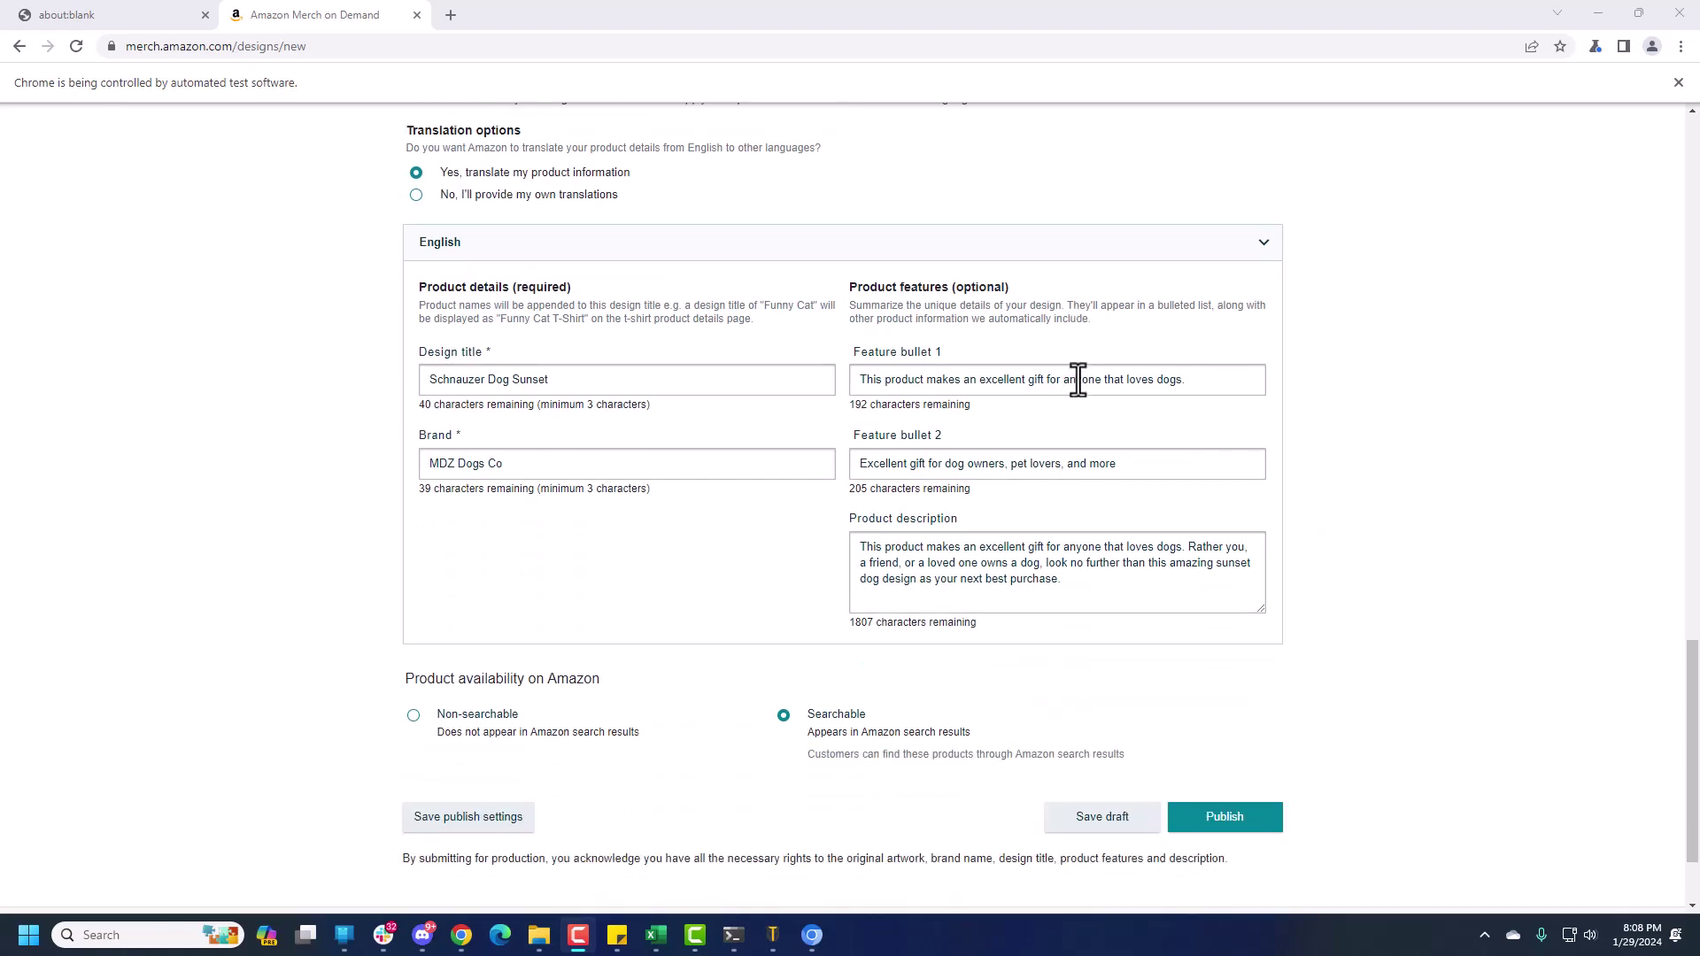
scroll(1078, 380, "up", 8)
scroll(842, 493, "down", 7)
scroll(882, 482, "up", 4)
scroll(882, 482, "up", 11)
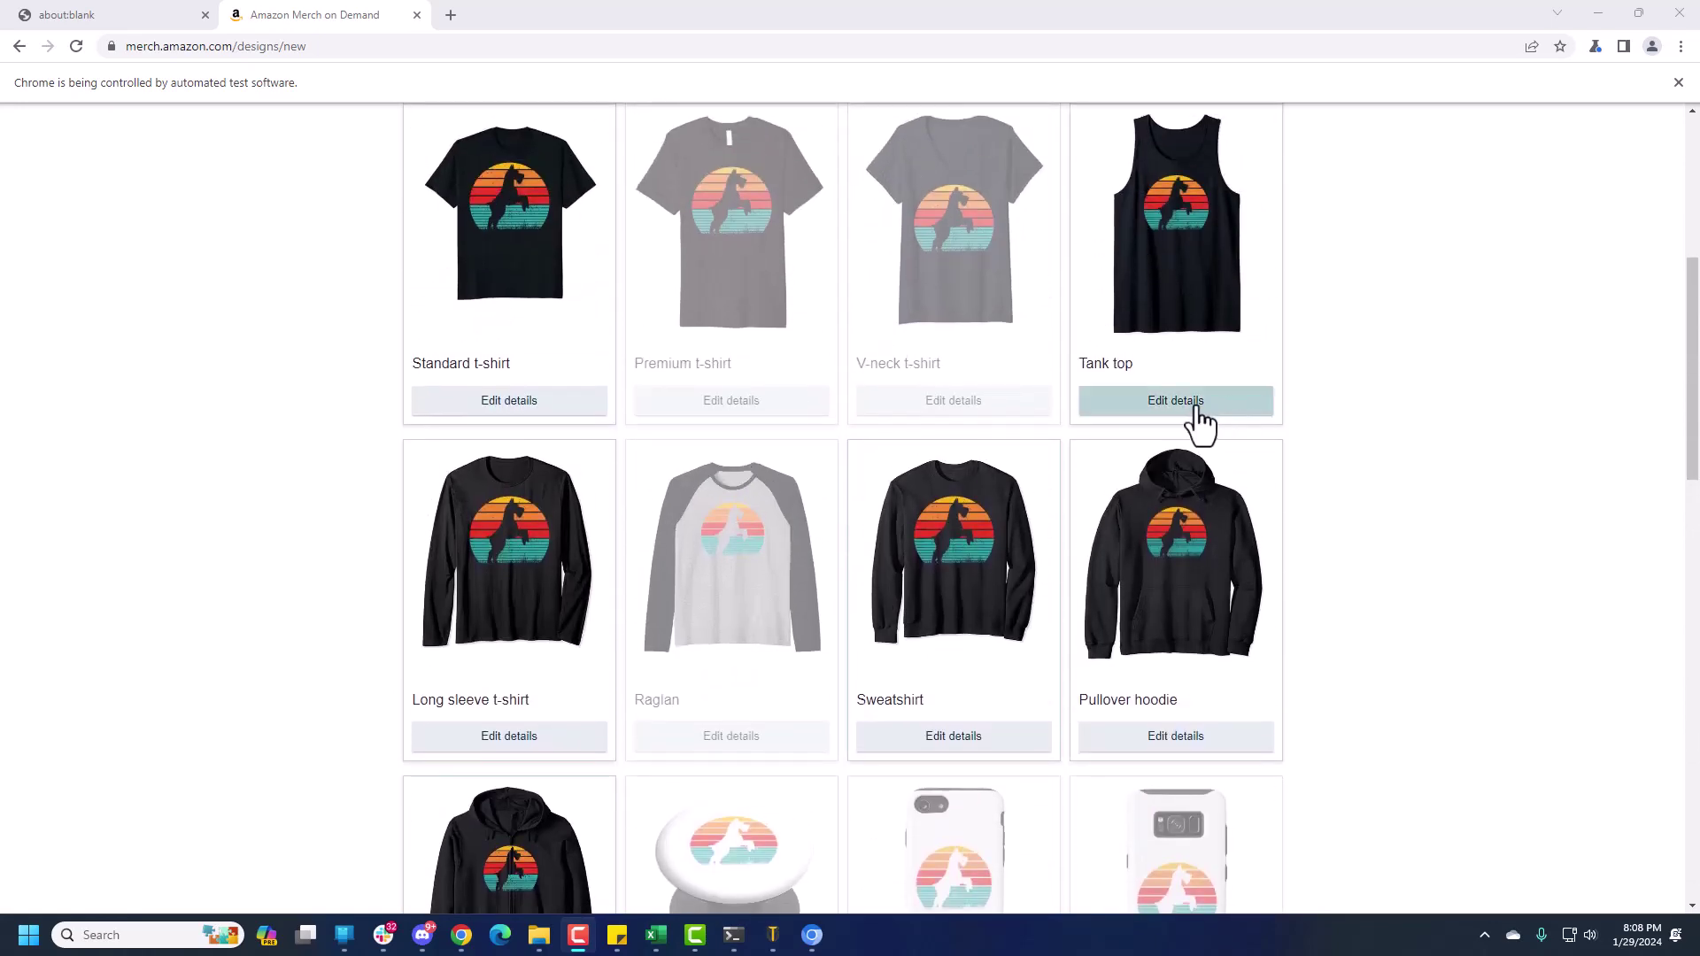
scroll(1199, 419, "down", 14)
scroll(1206, 419, "down", 2)
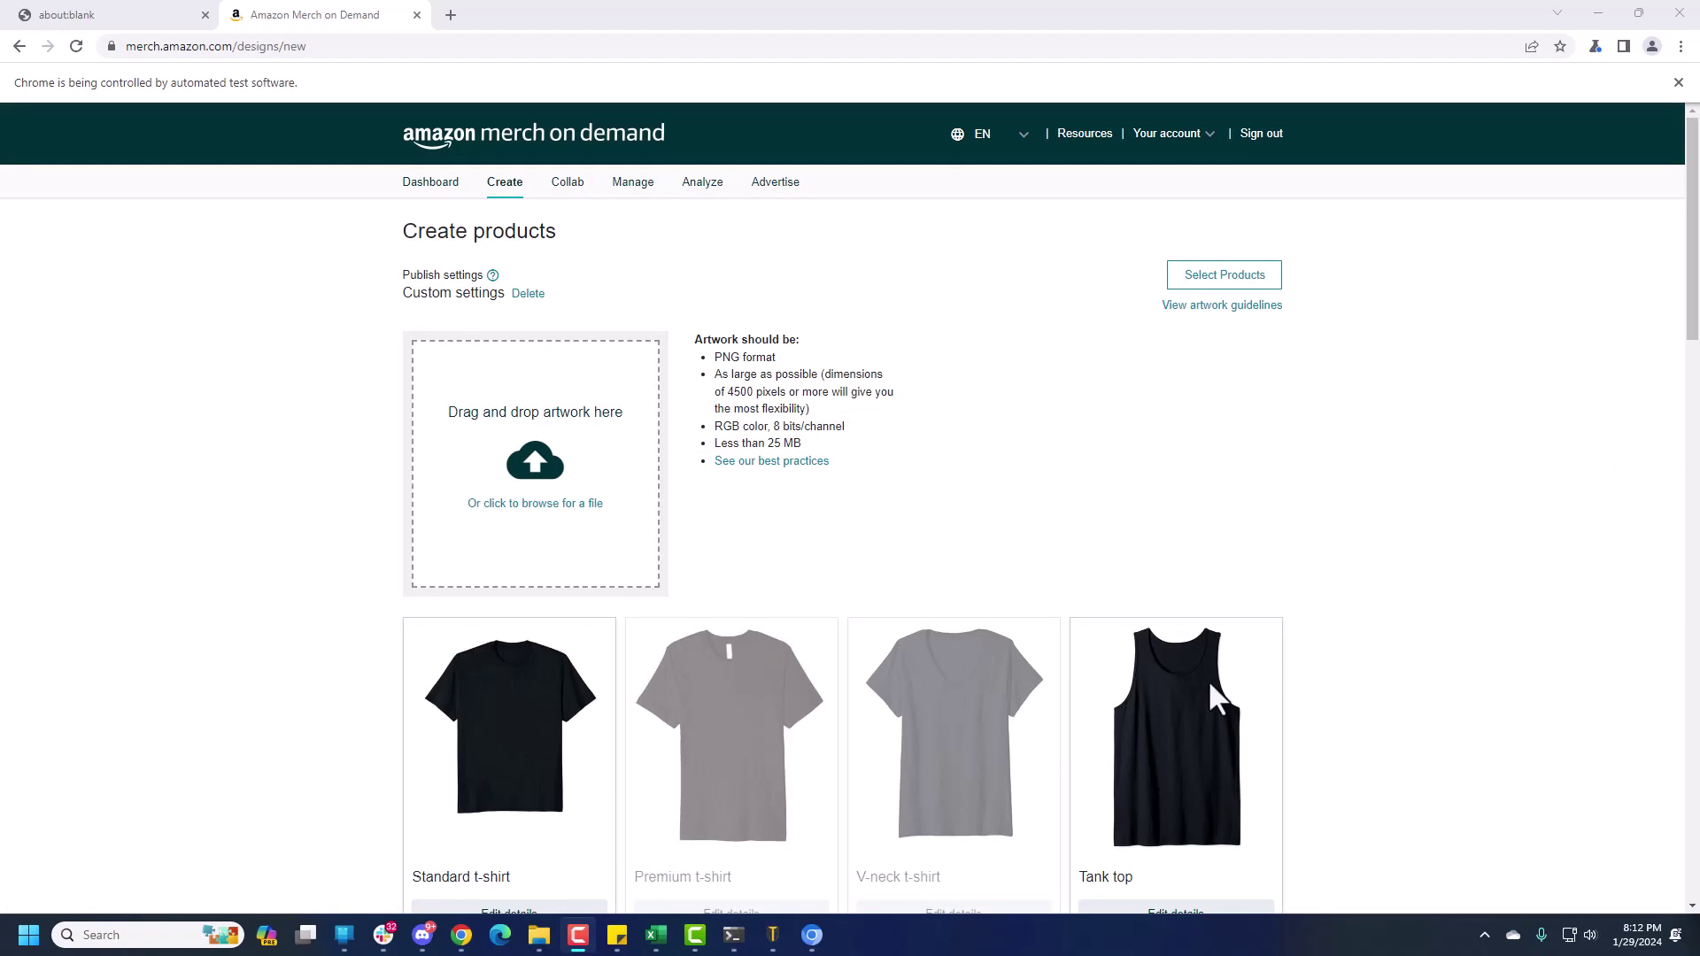
- Confirm in Merch Titans that schnauzer.png is Published, then return to the Chrome session
left_click(774, 936)
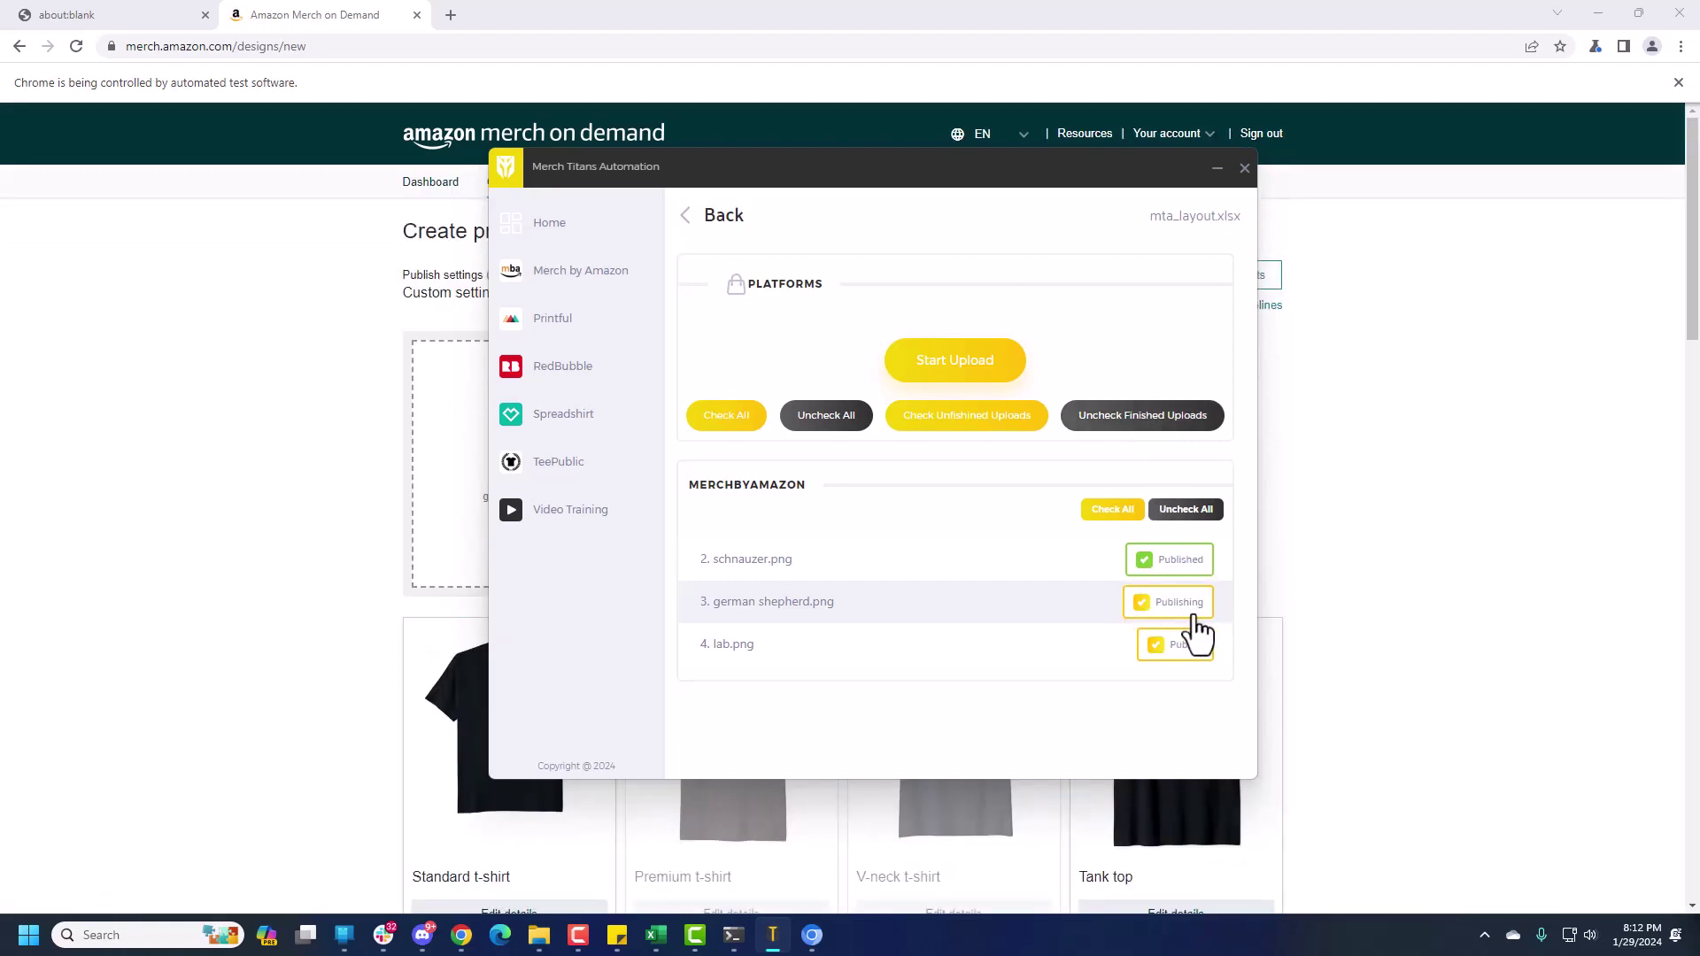
left_click(749, 24)
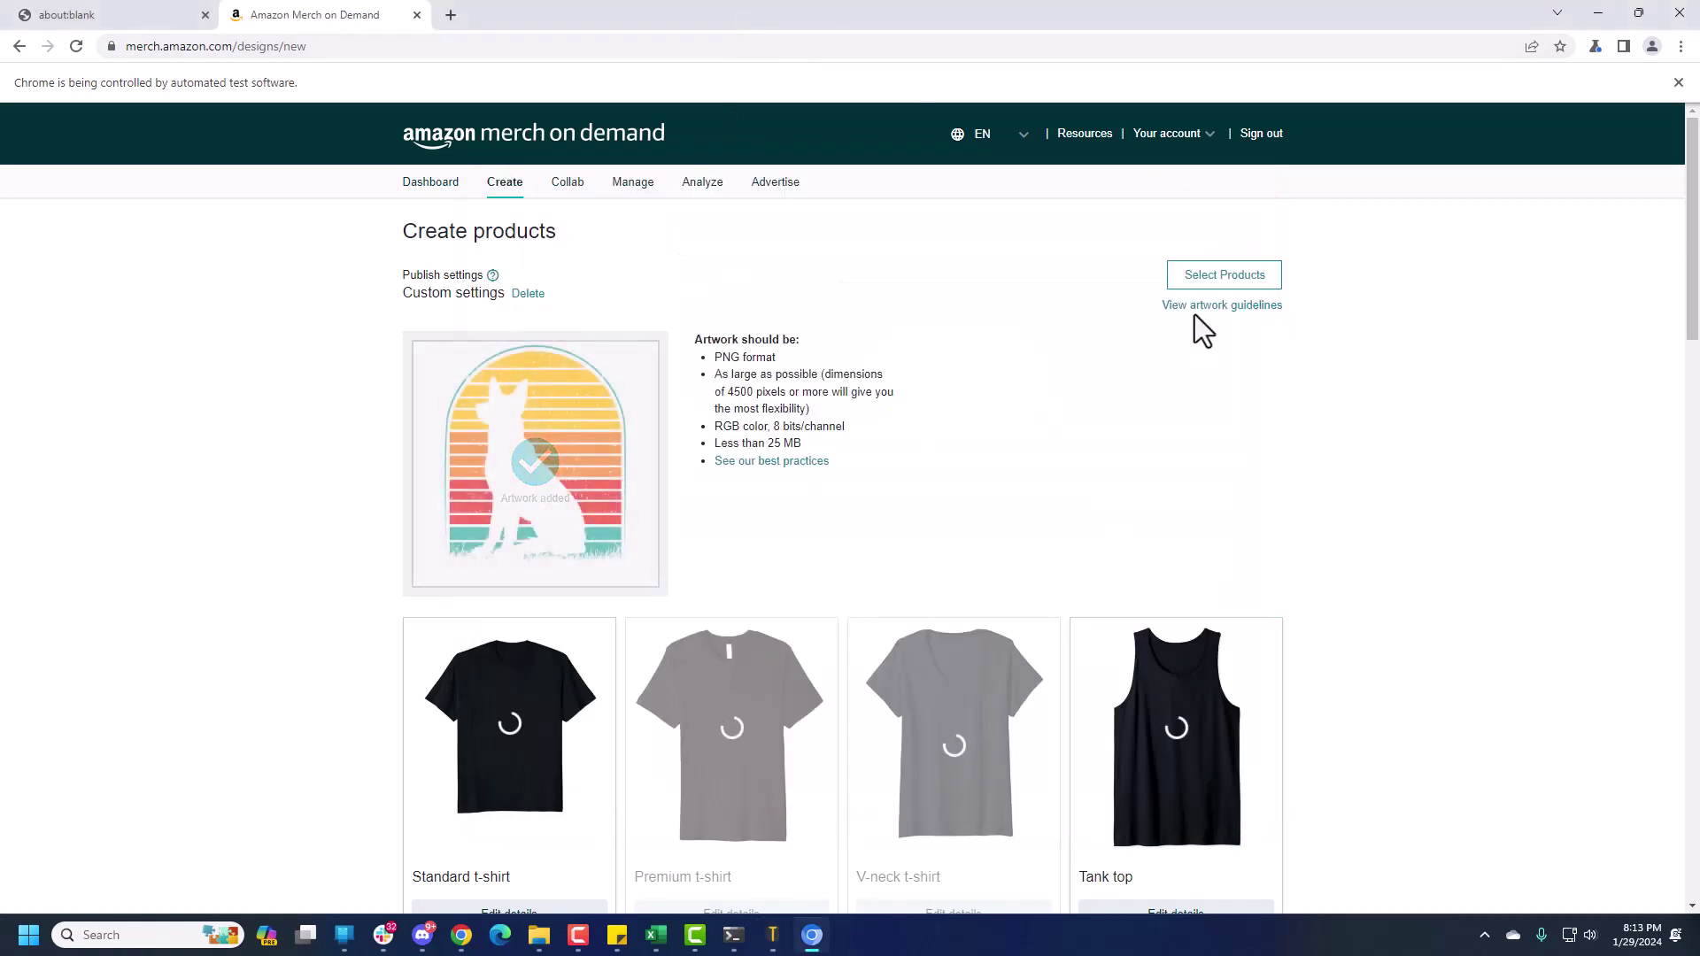
- Fill the German Shepherd Dog Sunset feature bullets and product description, then publish the listing
scroll(1193, 337, "down", 2)
scroll(1194, 337, "down", 15)
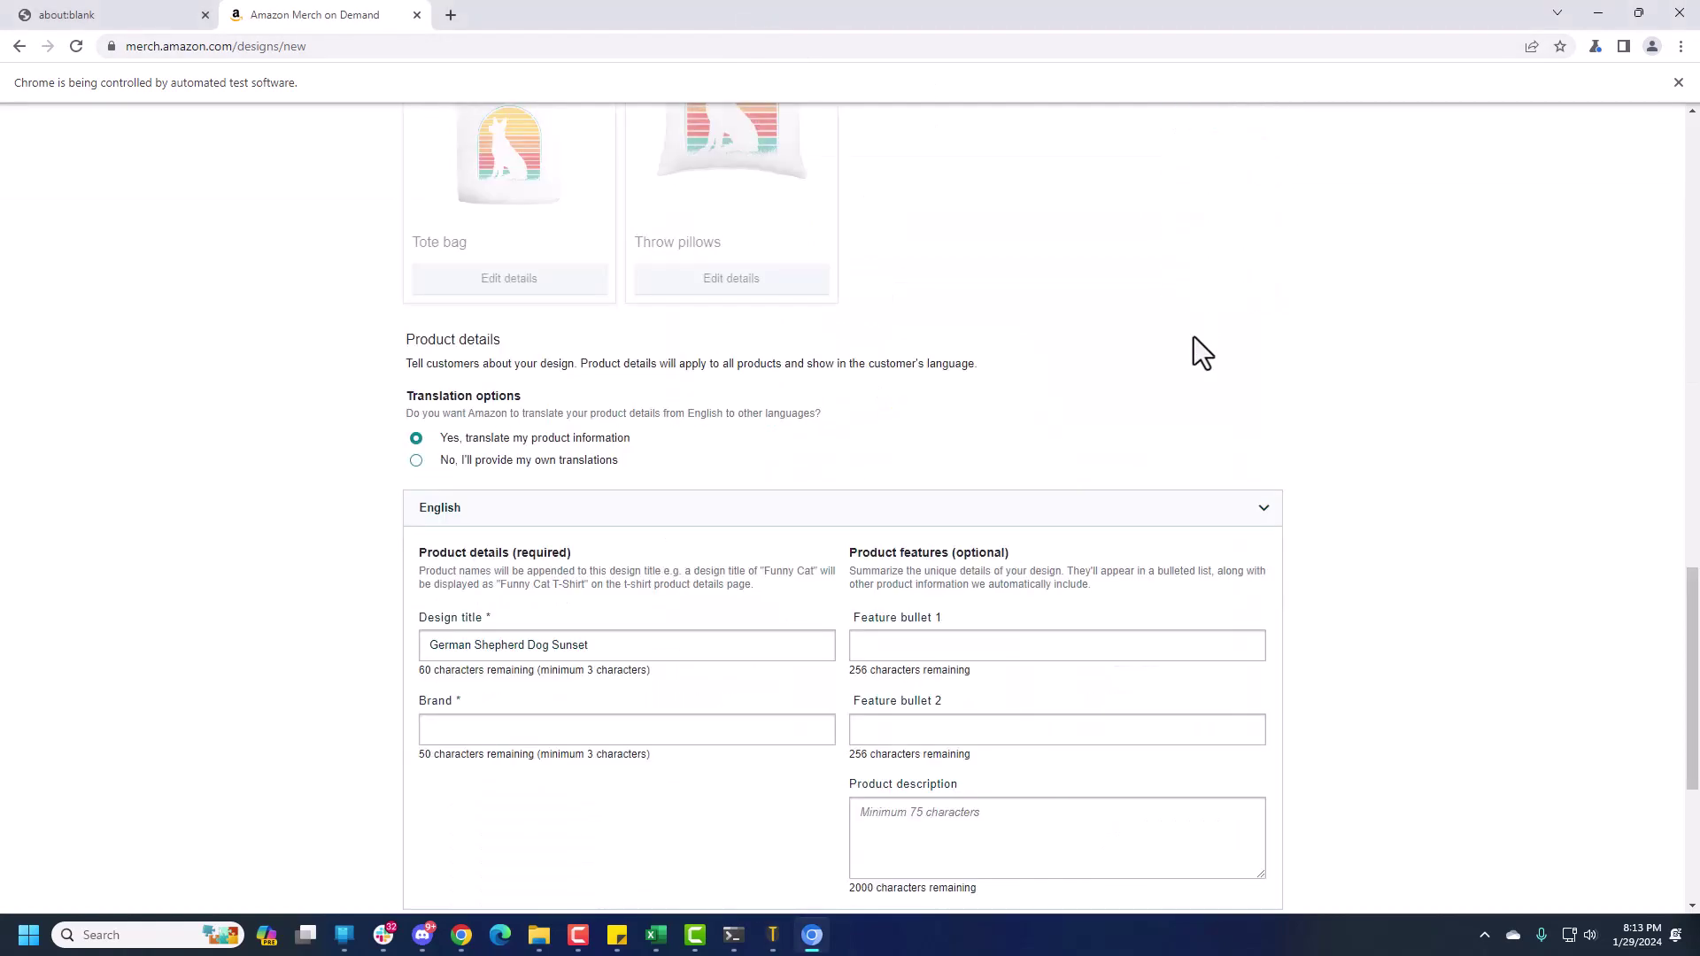
scroll(1194, 337, "down", 4)
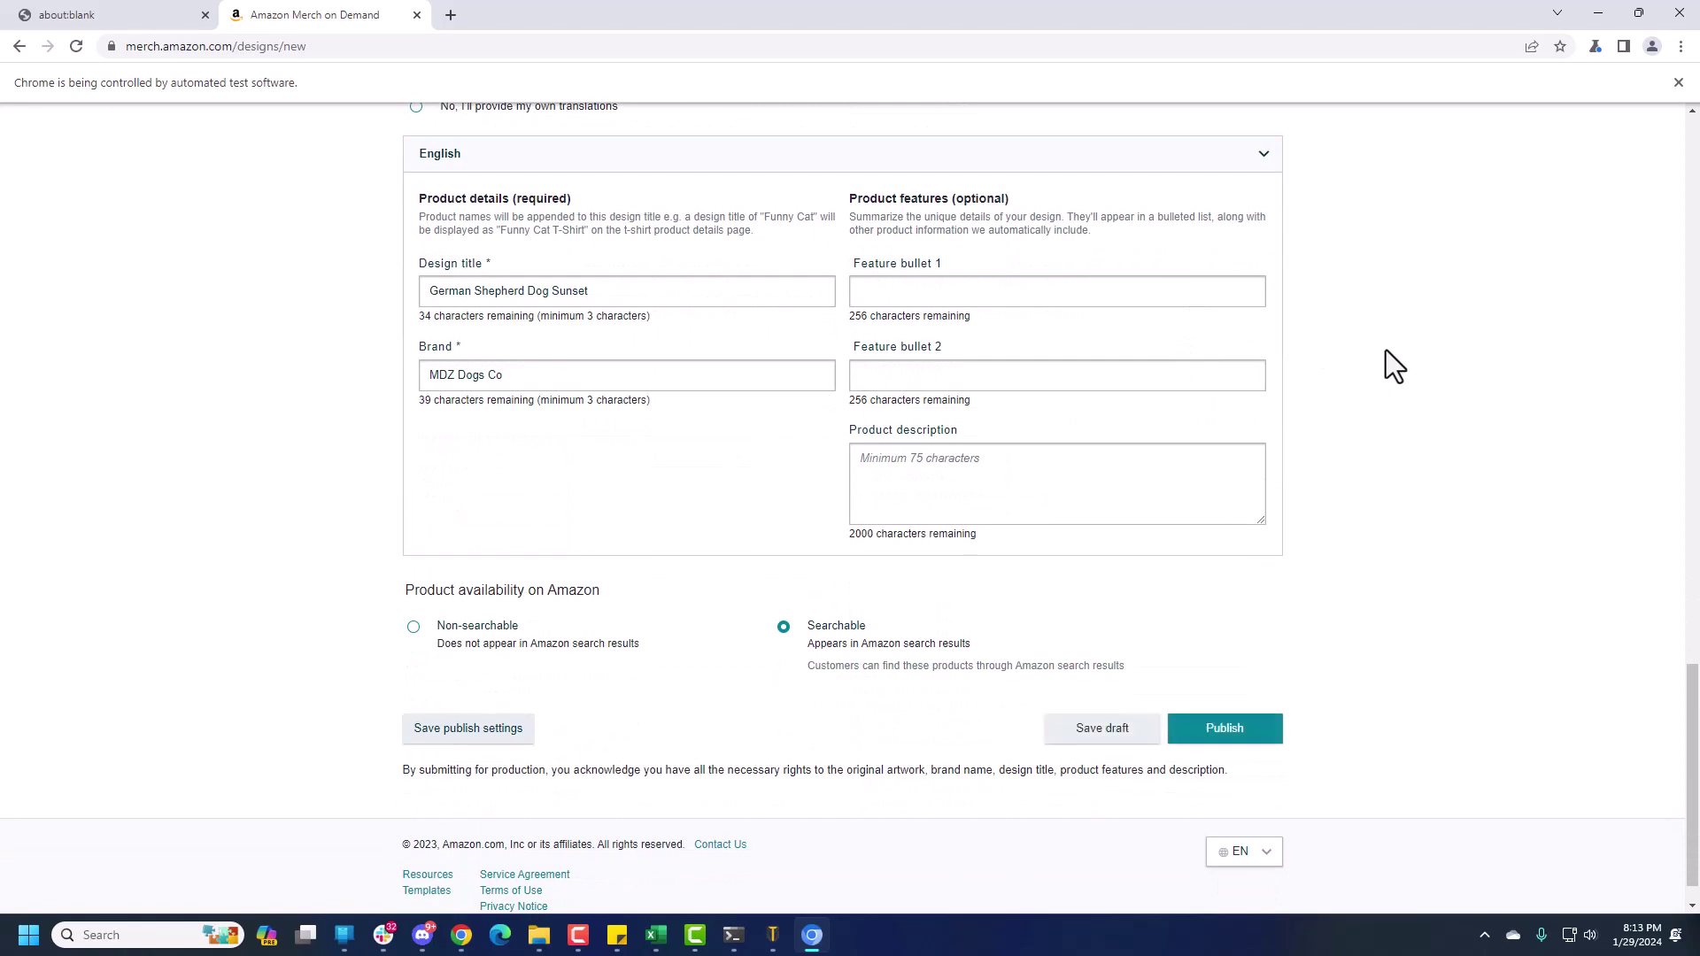
type("This product makes an excellent gift for anyone that loves dogs.")
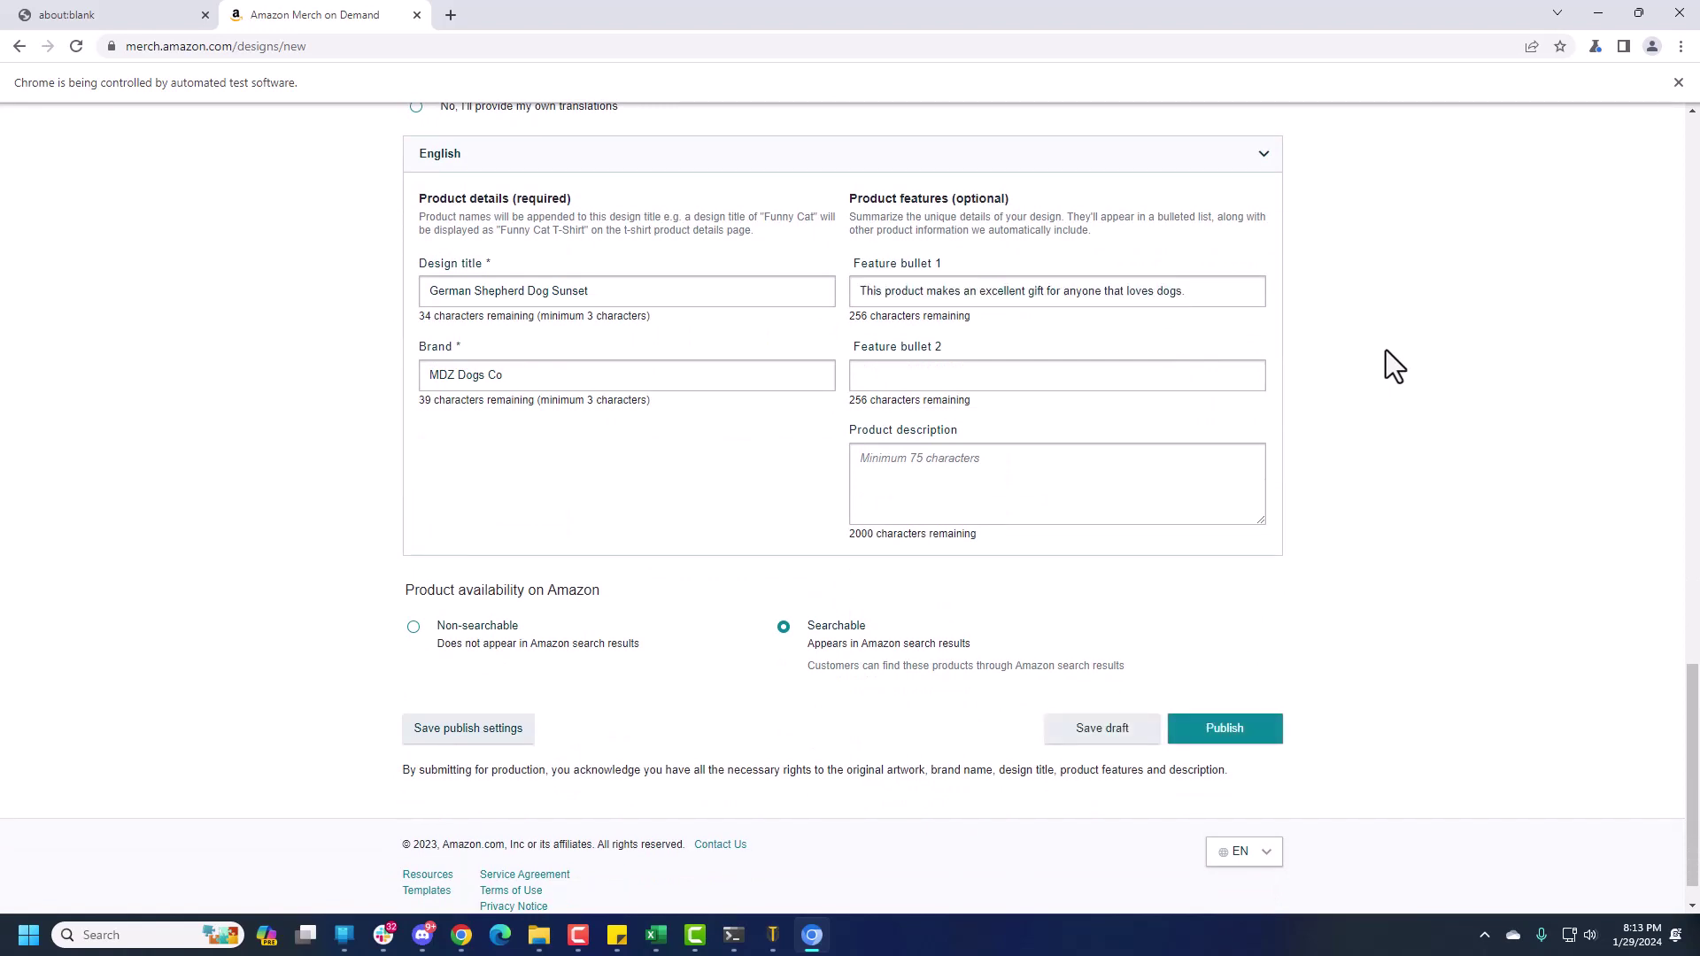
type("Excellent gift for dog owners, pet lovers, and more")
type("This product makes an excellent gift for anyone that loves dogs. Rather you, a friend, or a loved one owns a dog, look no further than this amazing sunset")
scroll(1372, 353, "up", 5)
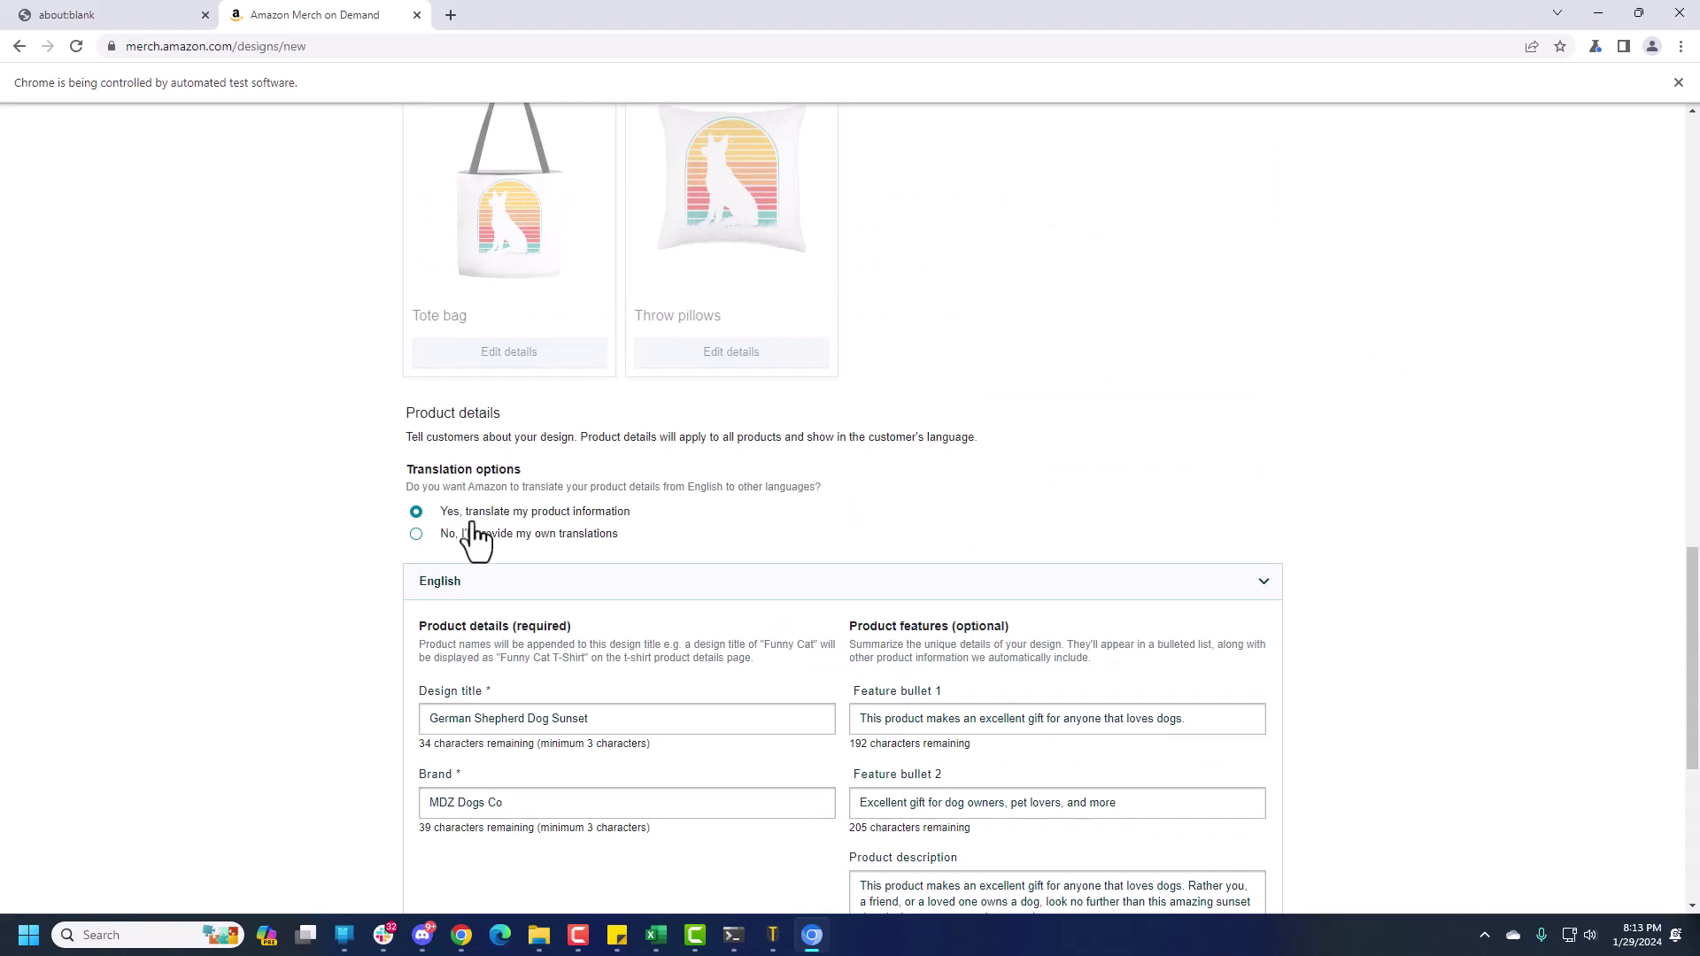
scroll(852, 513, "down", 5)
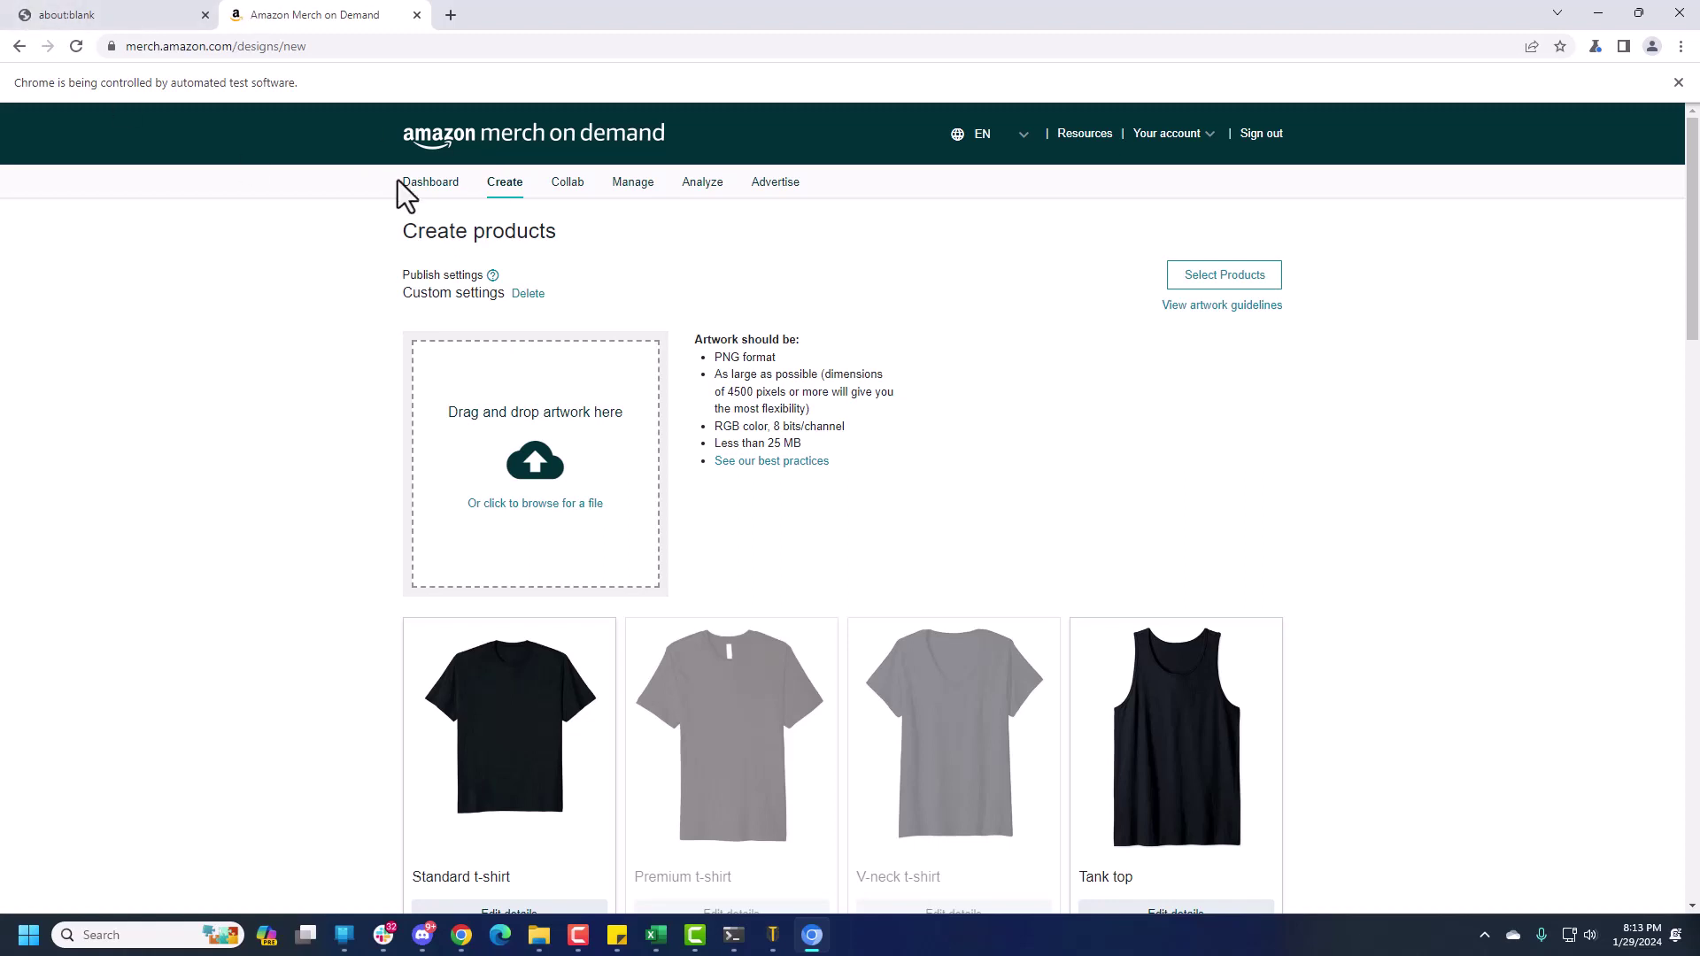
- Review the latest mta_layout.xlsx run's upload list in Upload Status, showing 2 of 3 designs done
left_click(772, 935)
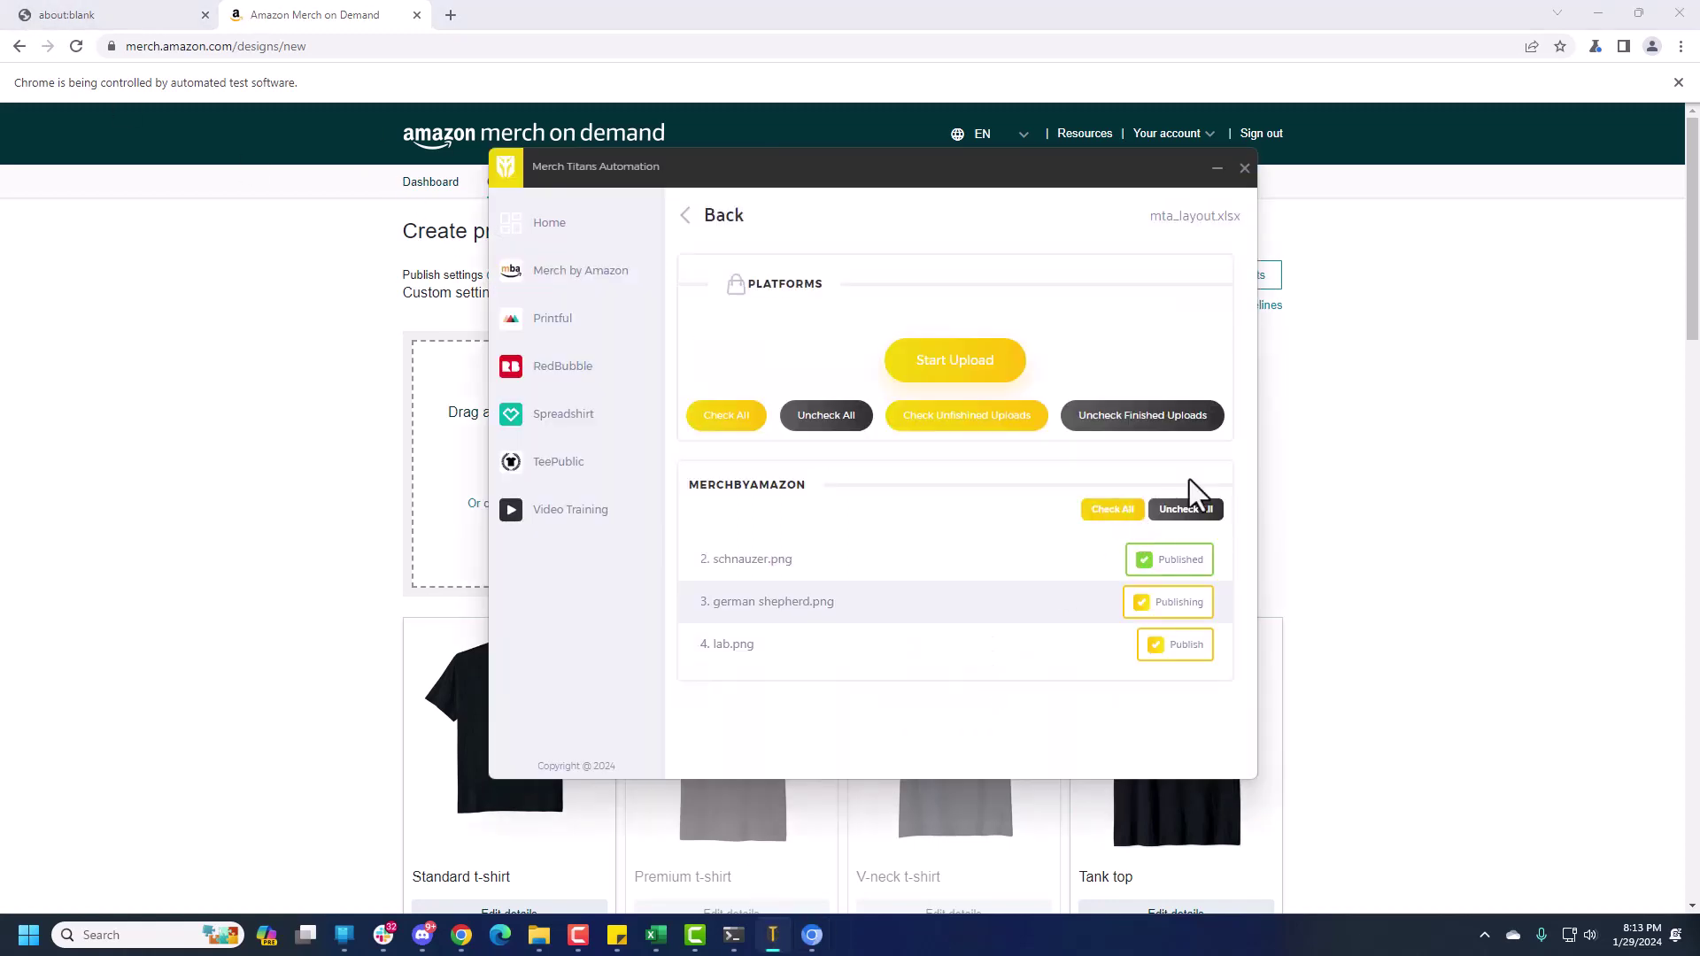
left_click(558, 232)
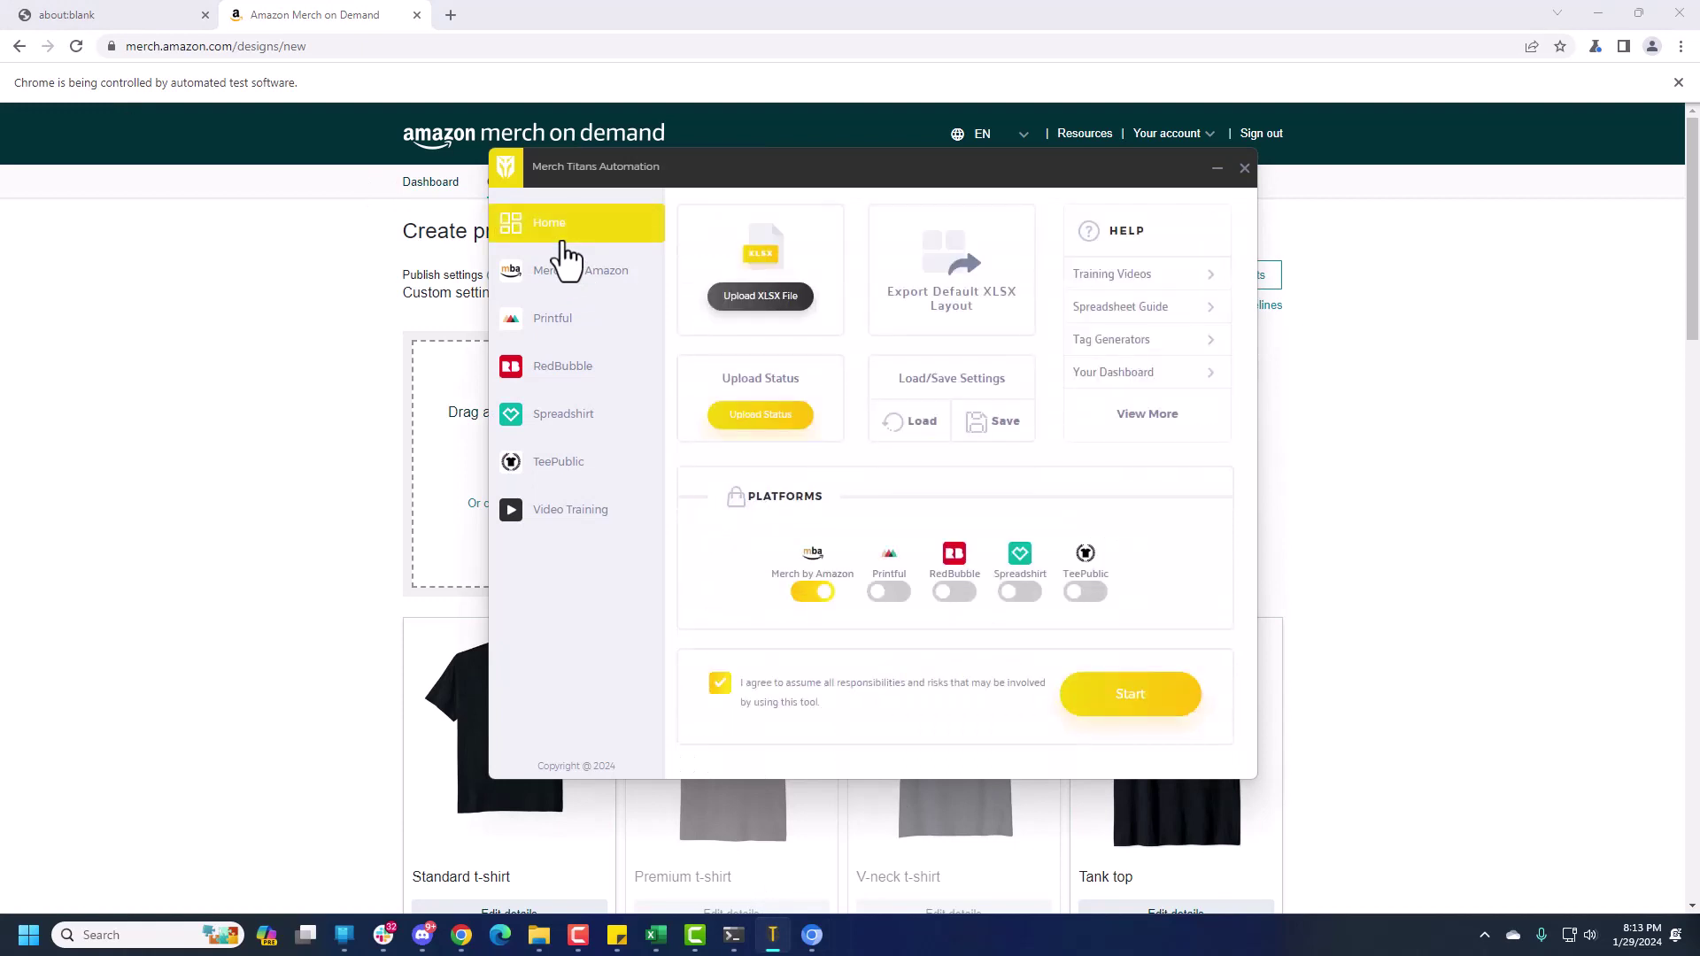
left_click(761, 423)
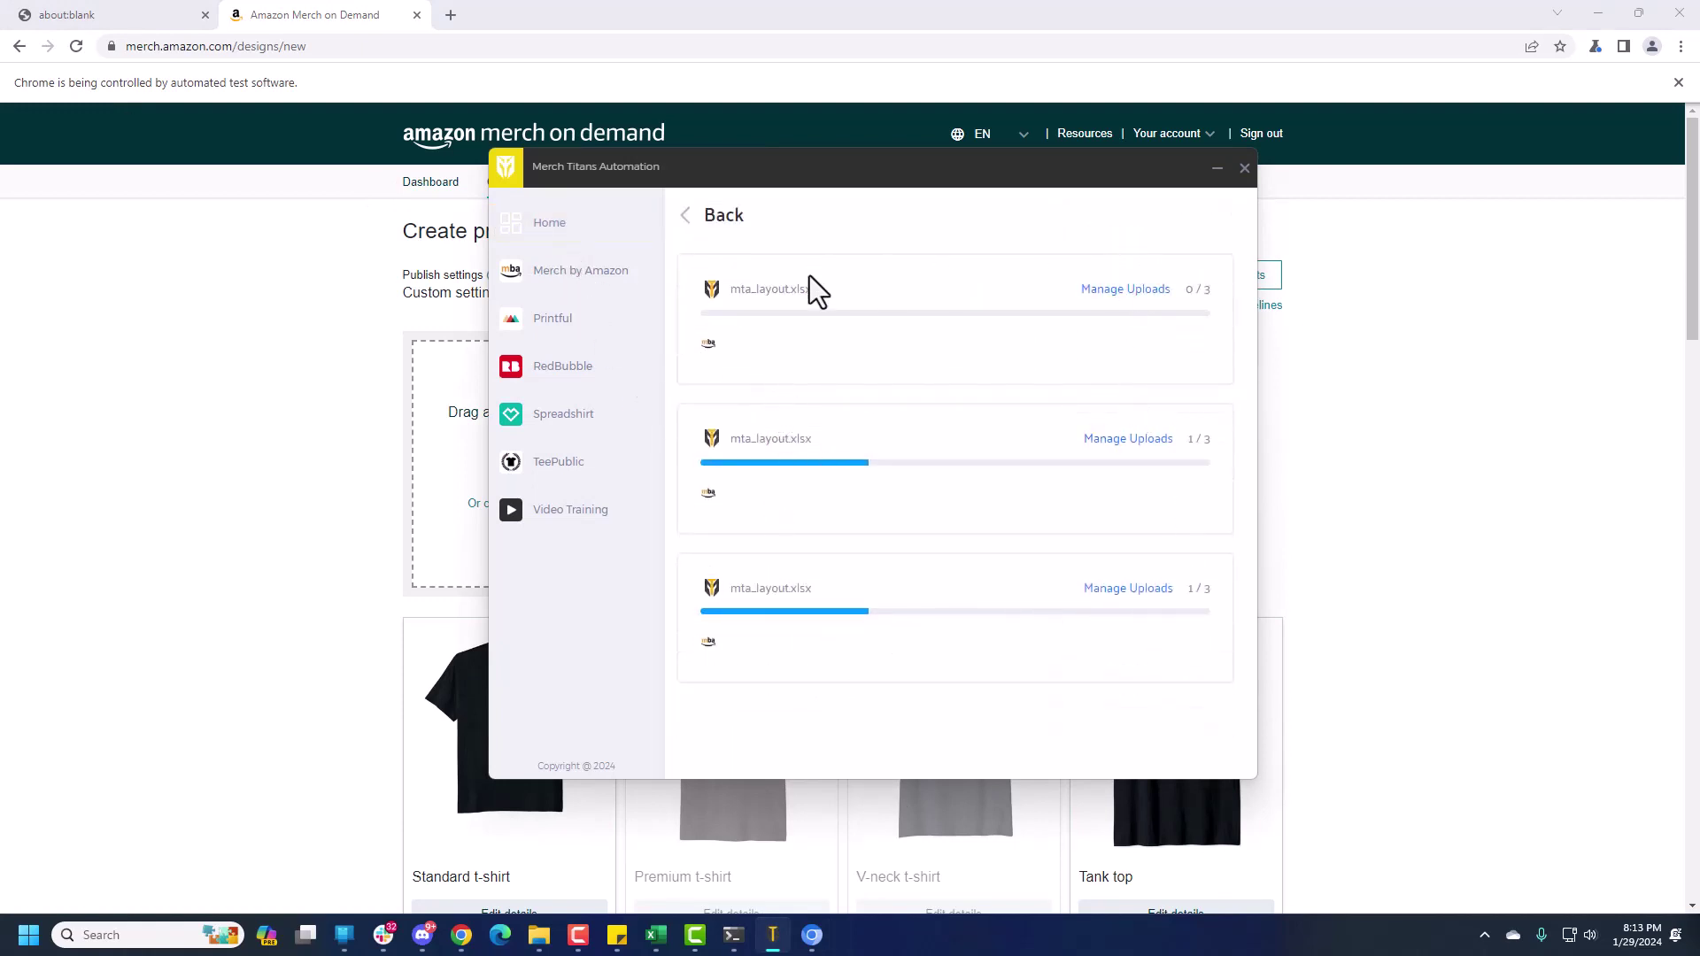
left_click(1118, 590)
left_click(757, 227)
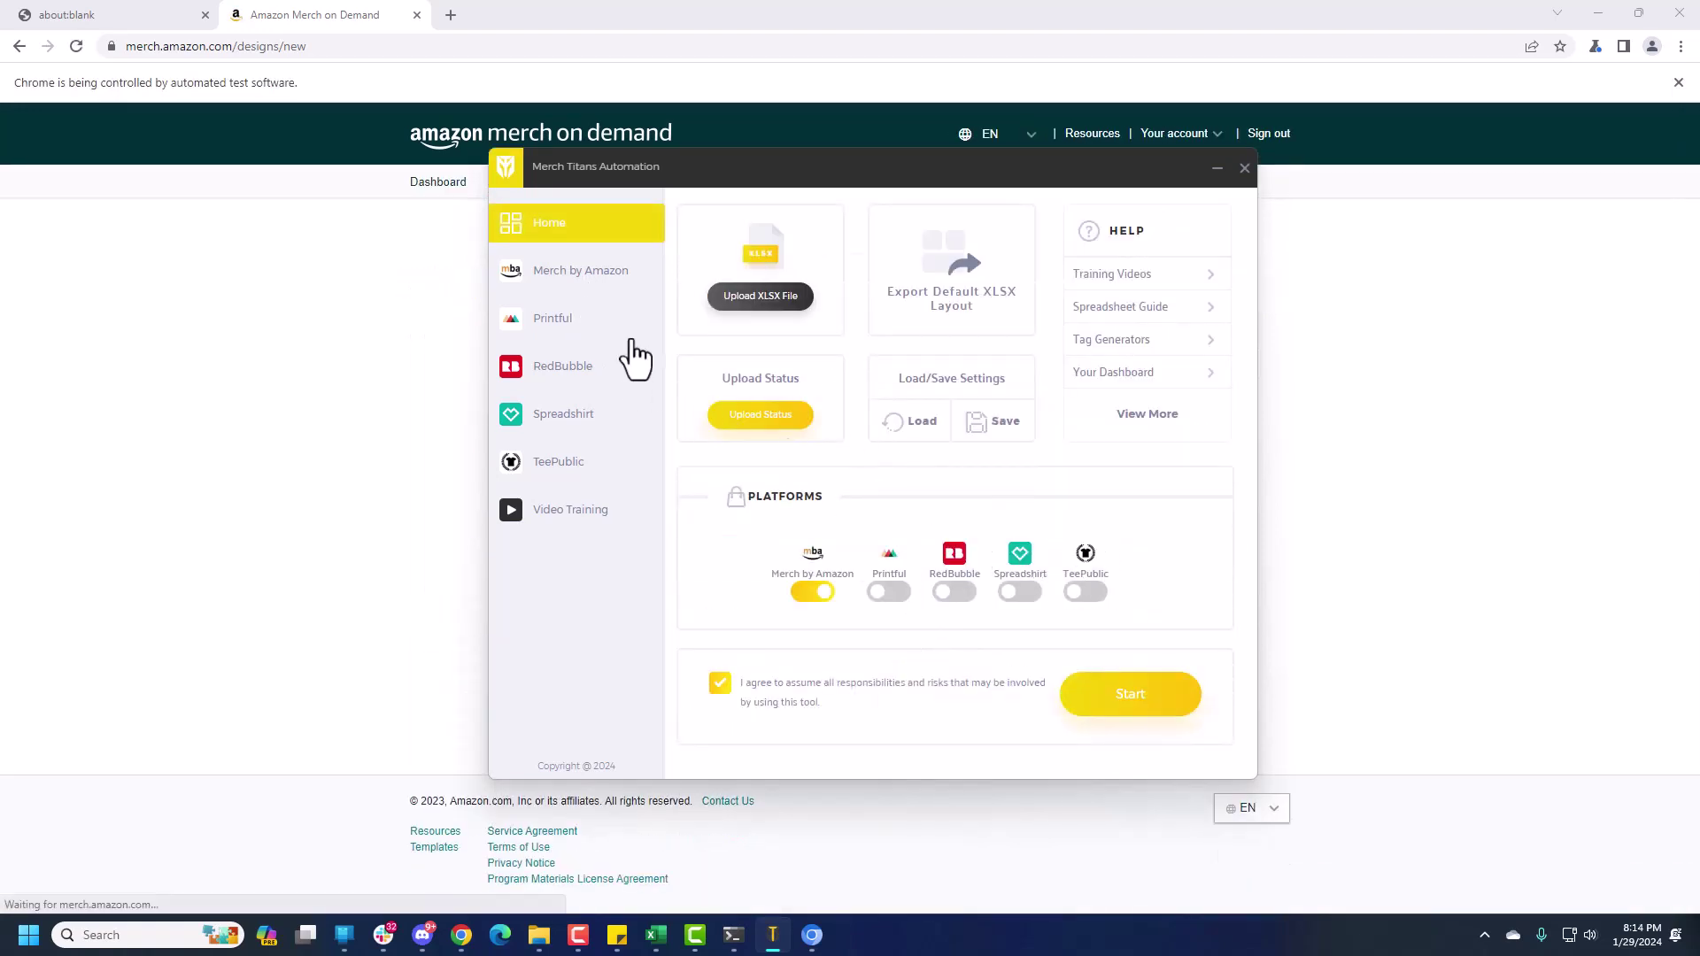
left_click(760, 415)
left_click(1123, 587)
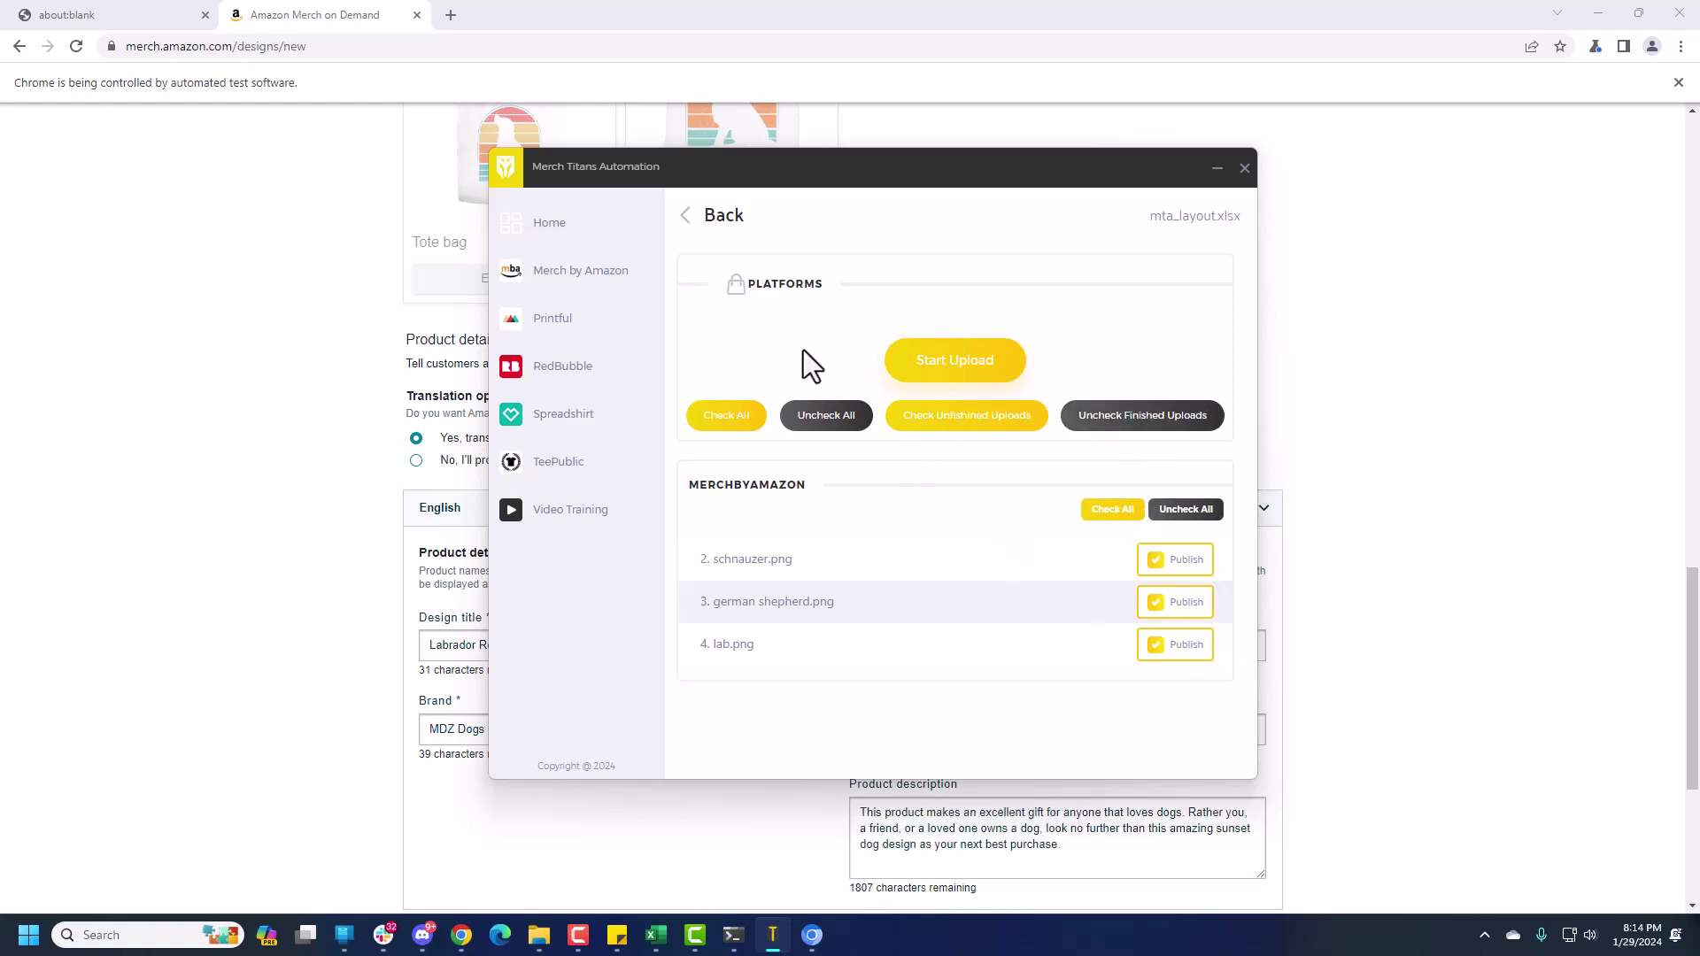
left_click(551, 230)
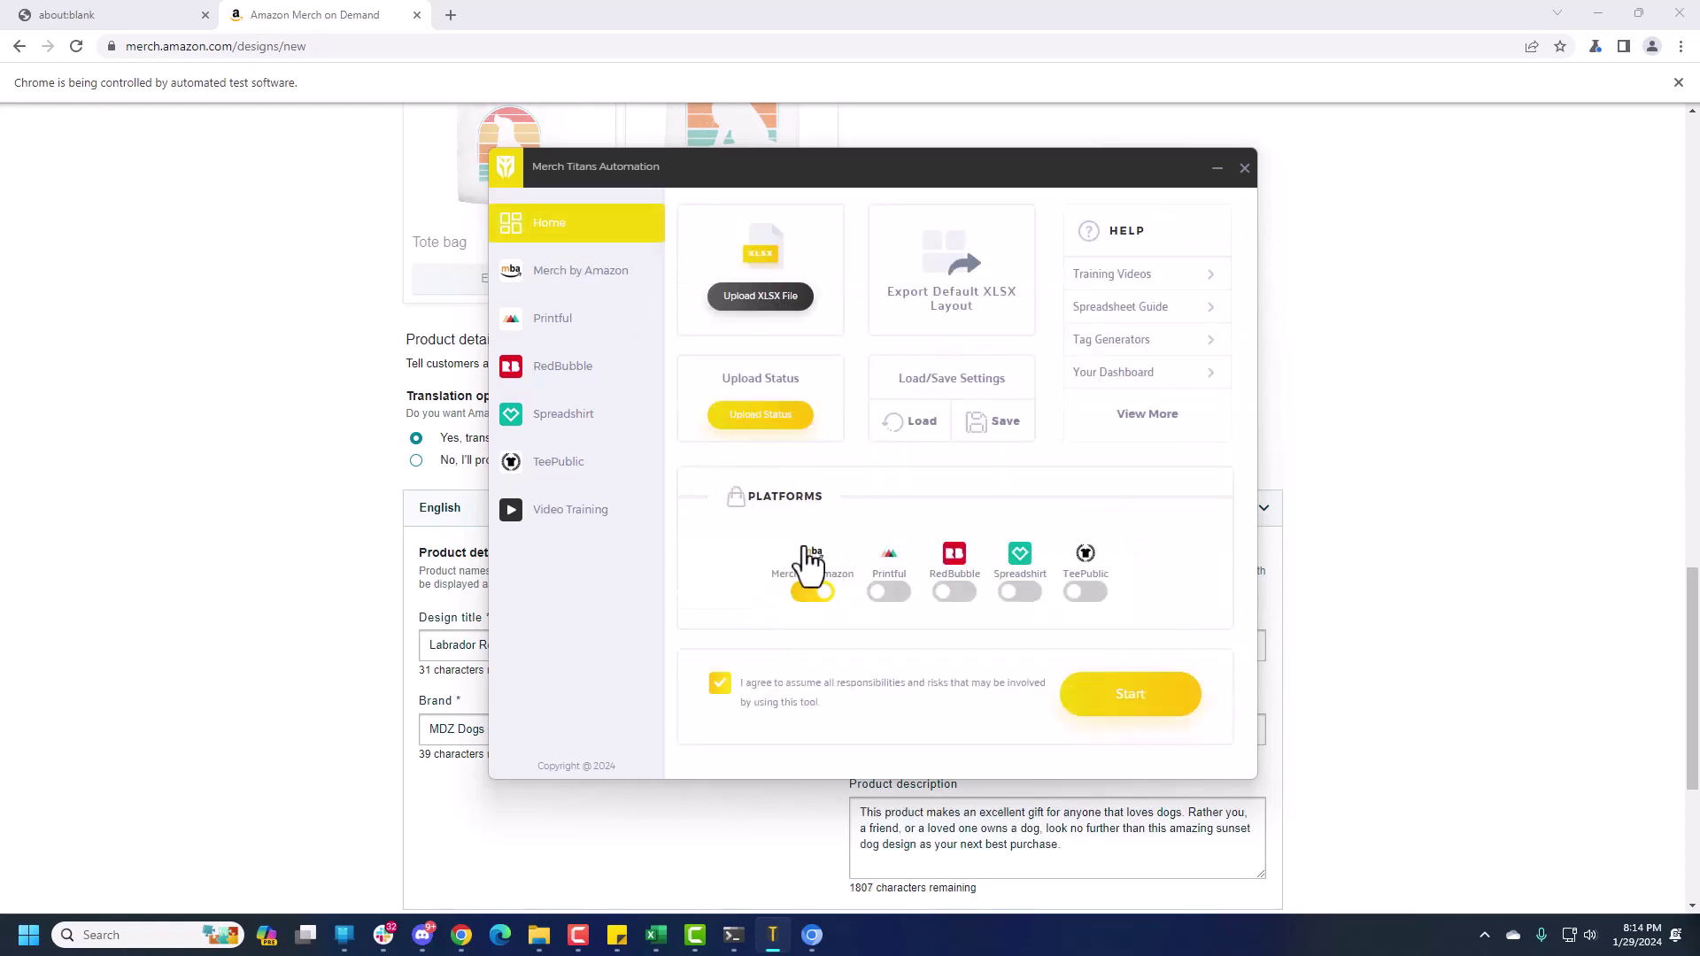
left_click(742, 421)
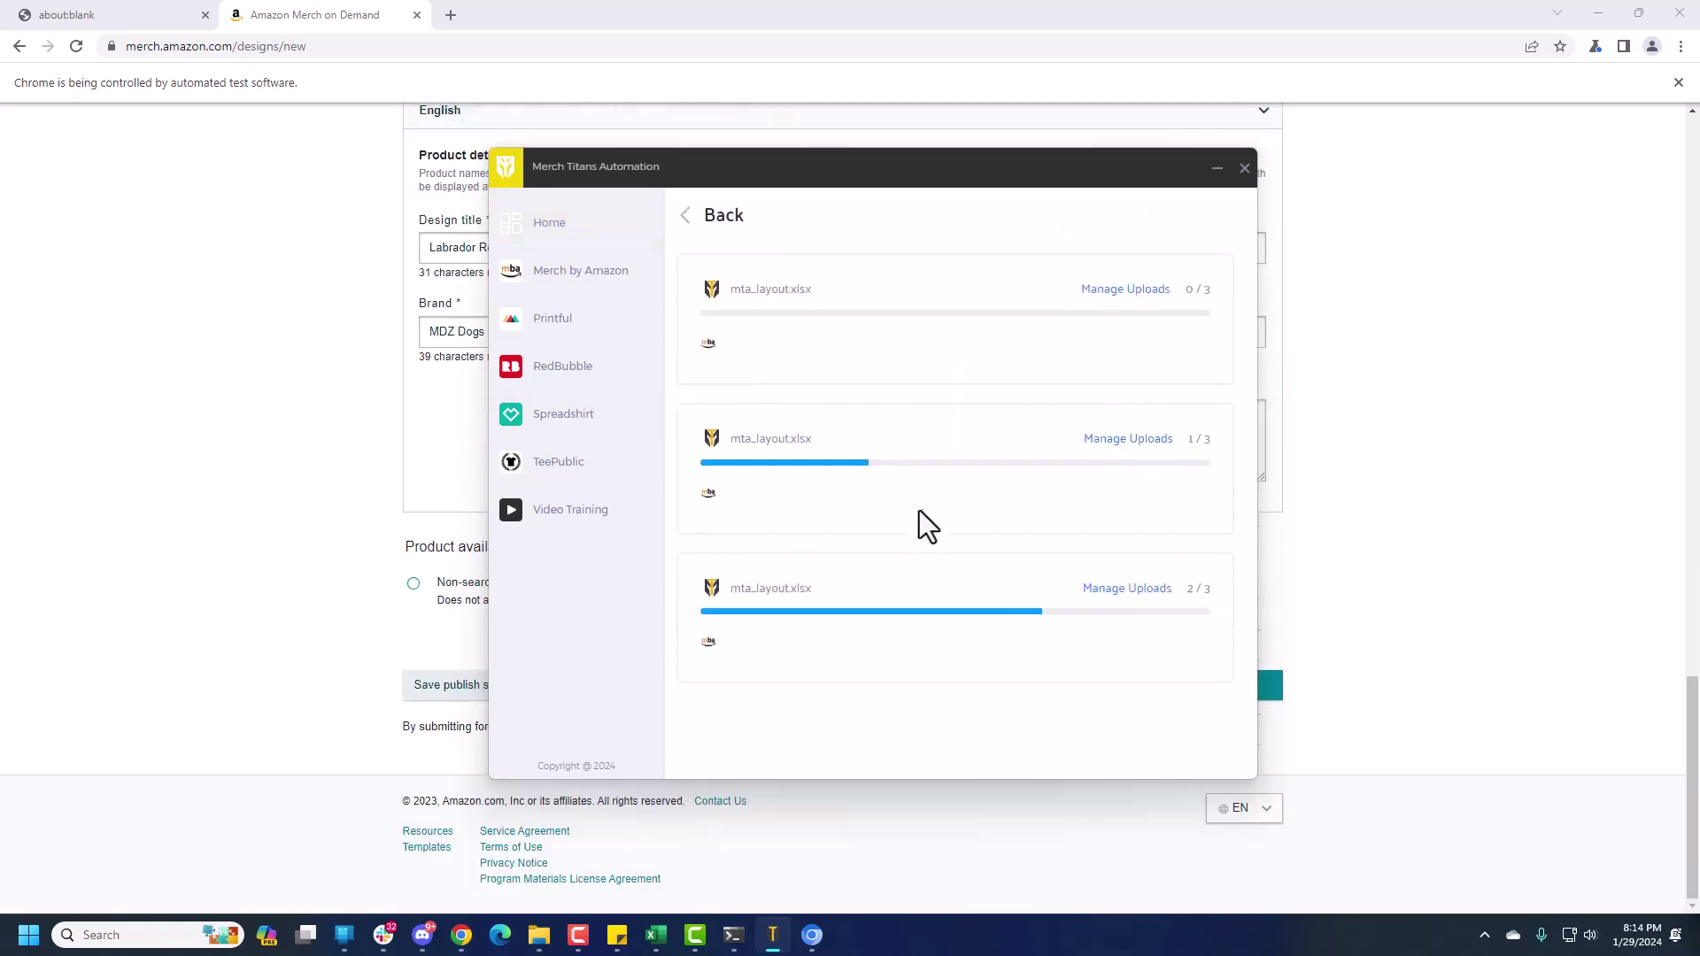
left_click(1104, 591)
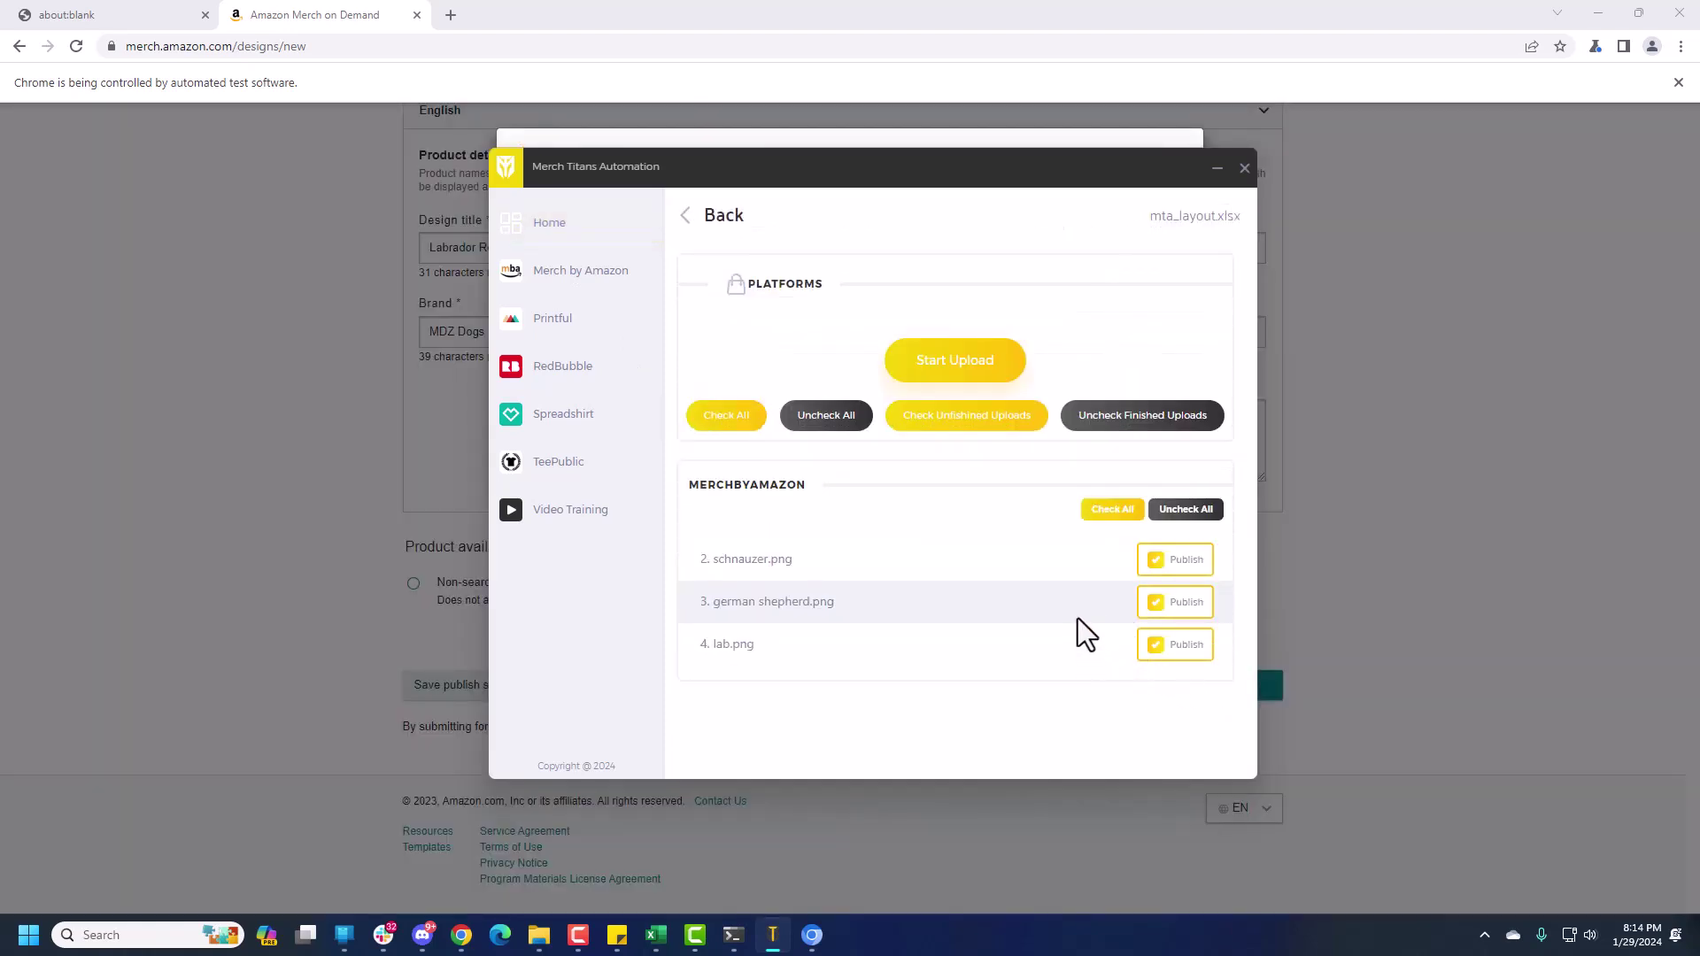
left_click(1007, 12)
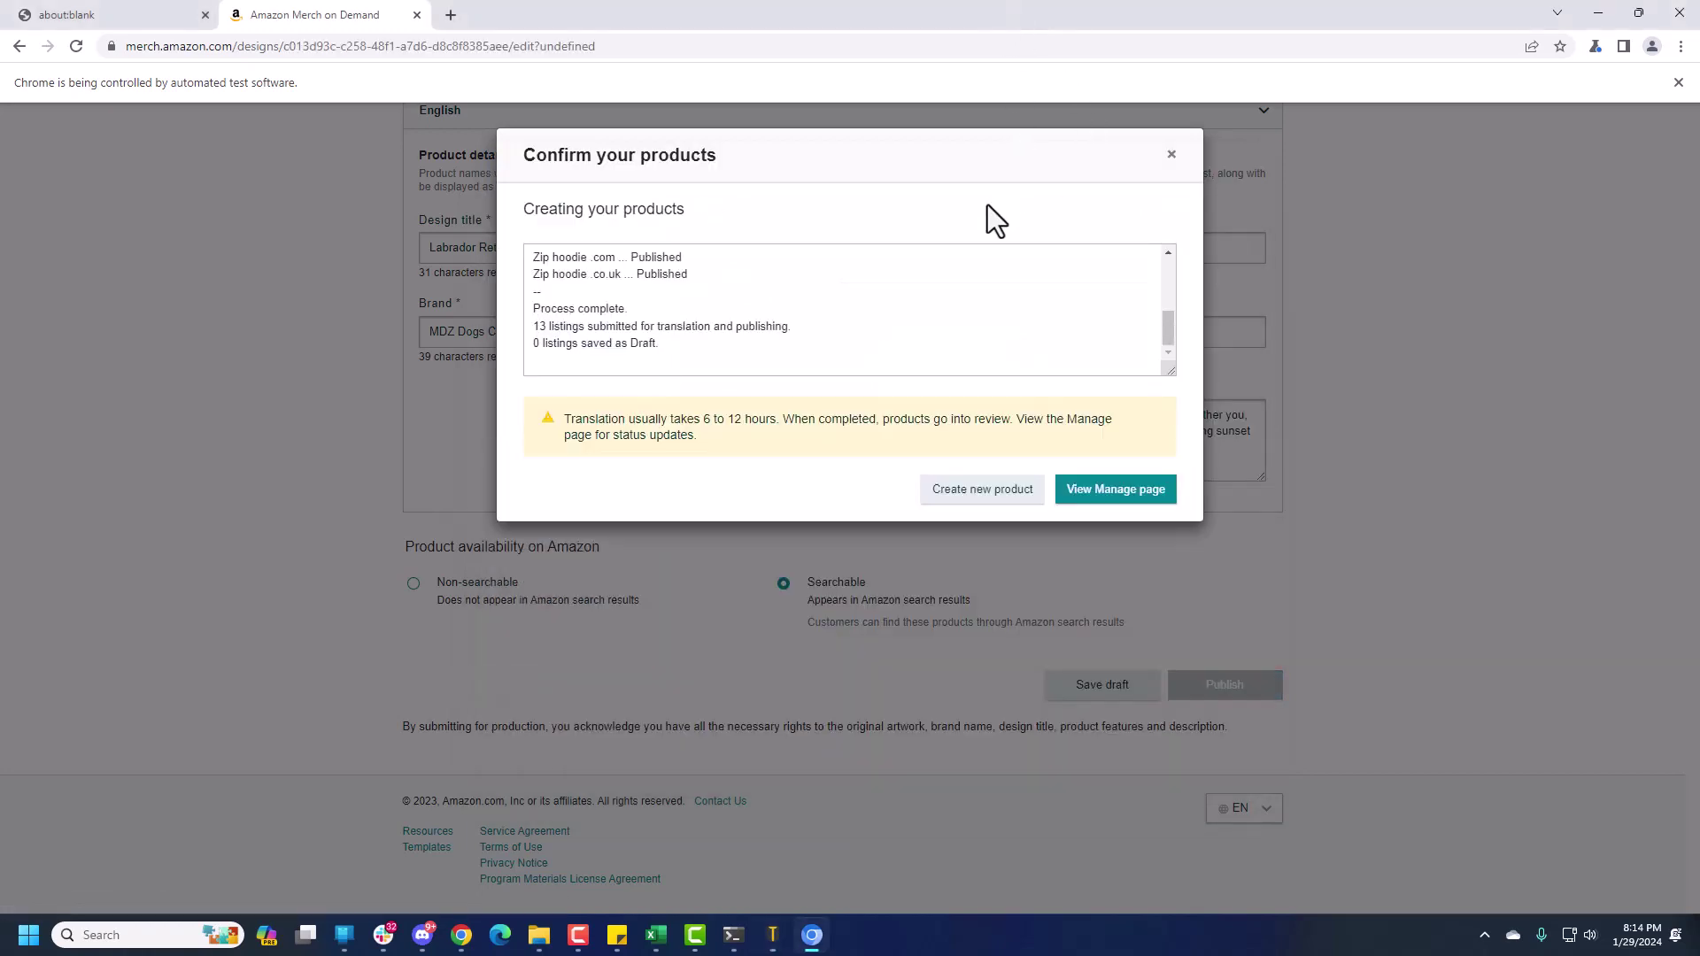